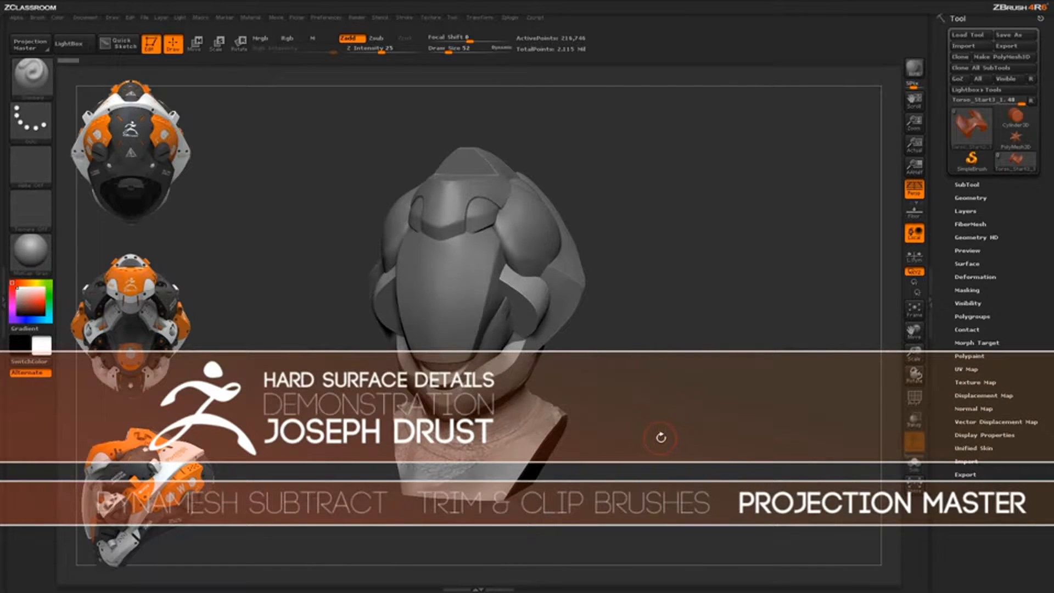
Examine the helmet bust from the front, side and three-quarter angles.
{"action": "left_click_drag", "start_coordinate": [658, 434], "coordinate": [700, 319]}
{"action": "left_click_drag", "start_coordinate": [680, 422], "coordinate": [646, 395]}
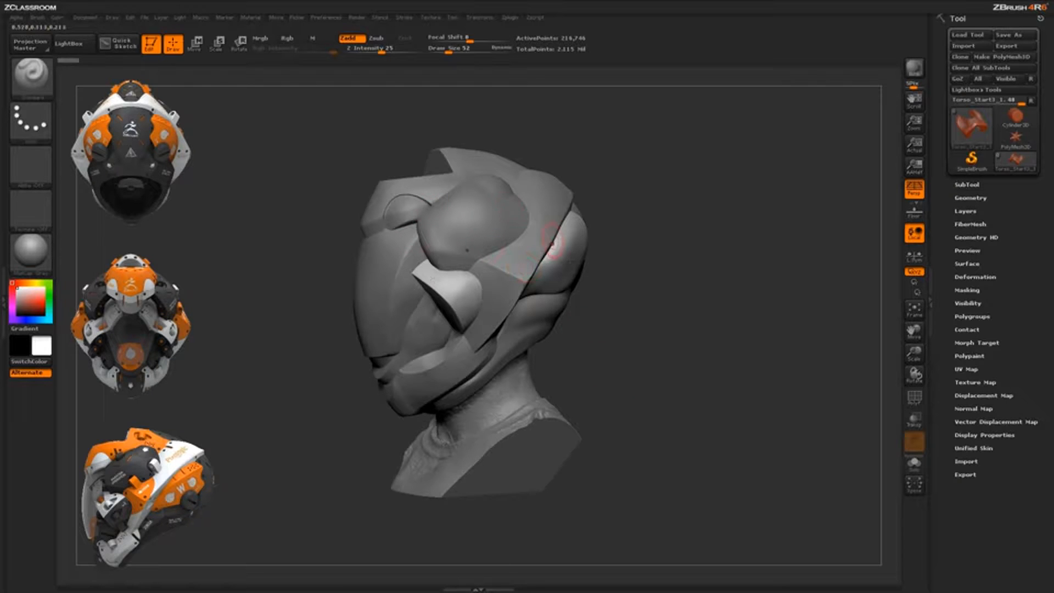
{"action": "left_click_drag", "start_coordinate": [639, 357], "coordinate": [644, 359]}
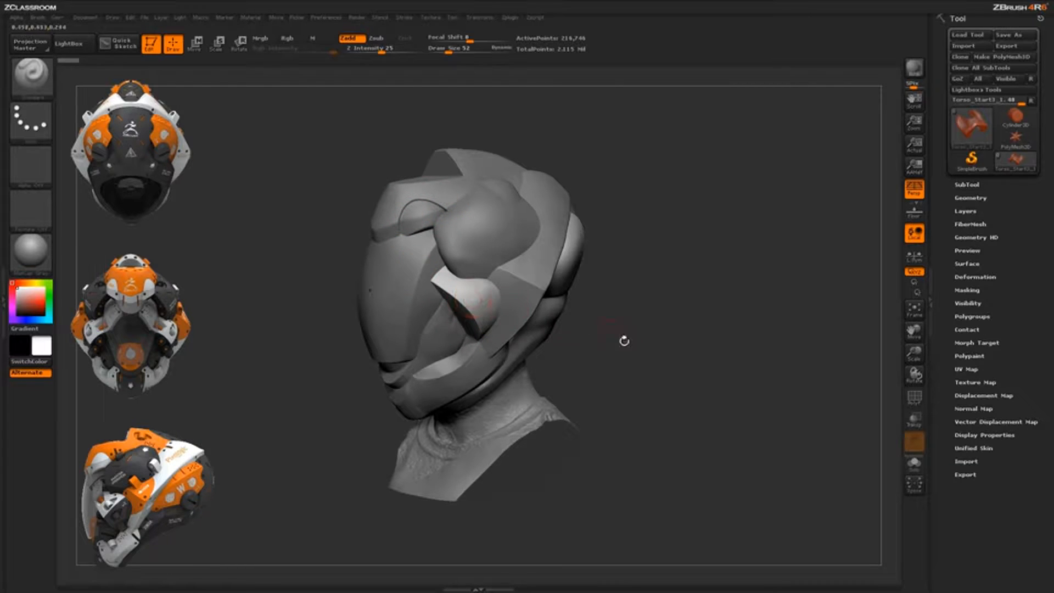
{"action": "left_click_drag", "start_coordinate": [624, 341], "coordinate": [644, 357]}
{"action": "left_click_drag", "start_coordinate": [654, 318], "coordinate": [598, 299]}
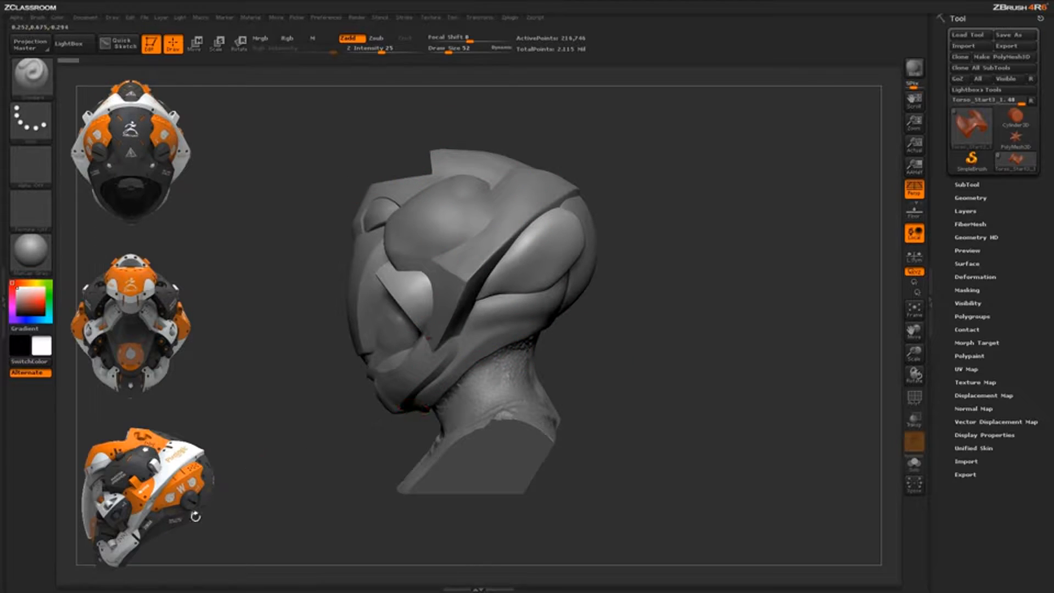
{"action": "left_click_drag", "start_coordinate": [631, 393], "coordinate": [664, 365]}
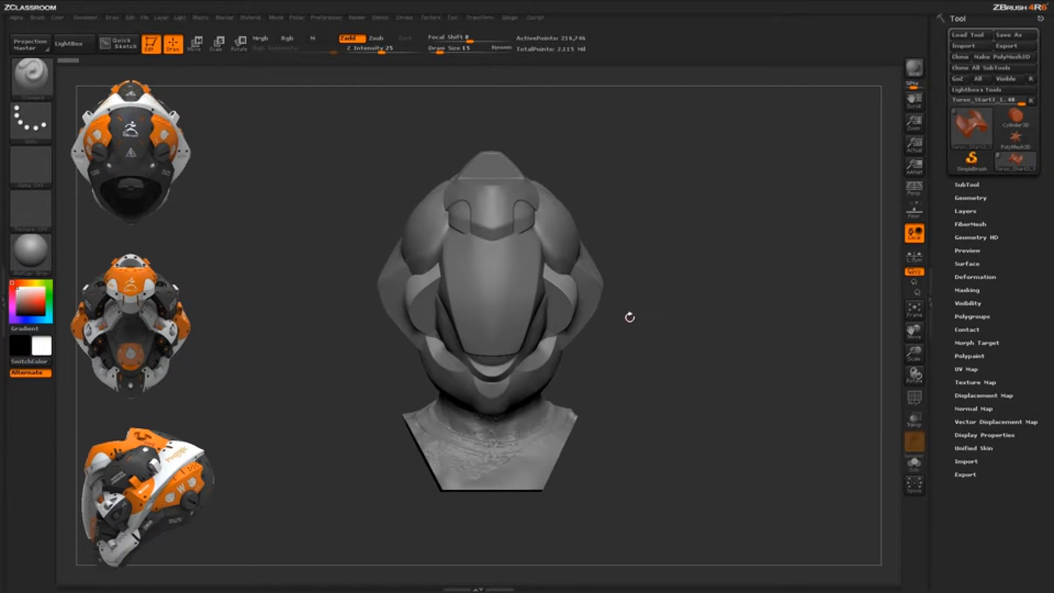
Select the rounded side panel subtool and drop it in Projection Master with Colors off and Deformation and Normalized on.
{"action": "left_click_drag", "start_coordinate": [629, 316], "coordinate": [657, 330]}
{"action": "left_click", "coordinate": [464, 245], "text": "alt"}
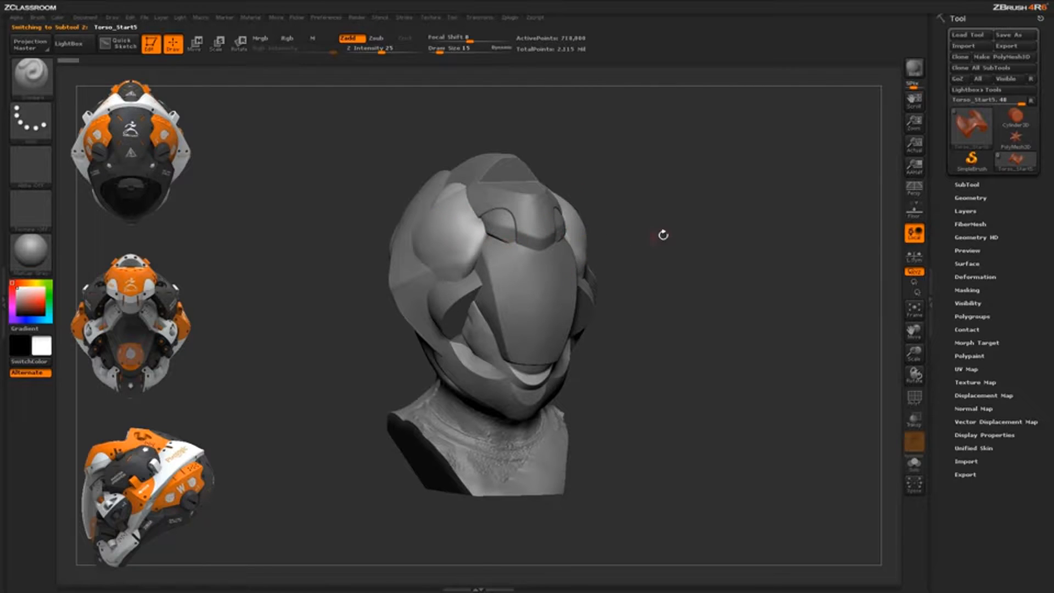
{"action": "mouse_move", "coordinate": [637, 241]}
{"action": "left_mouse_down"}
{"action": "mouse_move", "coordinate": [703, 246]}
{"action": "mouse_move", "coordinate": [651, 254]}
{"action": "mouse_move", "coordinate": [688, 328]}
{"action": "mouse_move", "coordinate": [685, 362]}
{"action": "mouse_move", "coordinate": [713, 336]}
{"action": "mouse_move", "coordinate": [666, 330]}
{"action": "mouse_move", "coordinate": [661, 306]}
{"action": "mouse_move", "coordinate": [711, 300]}
{"action": "mouse_move", "coordinate": [700, 299]}
{"action": "mouse_move", "coordinate": [719, 345]}
{"action": "left_mouse_up"}
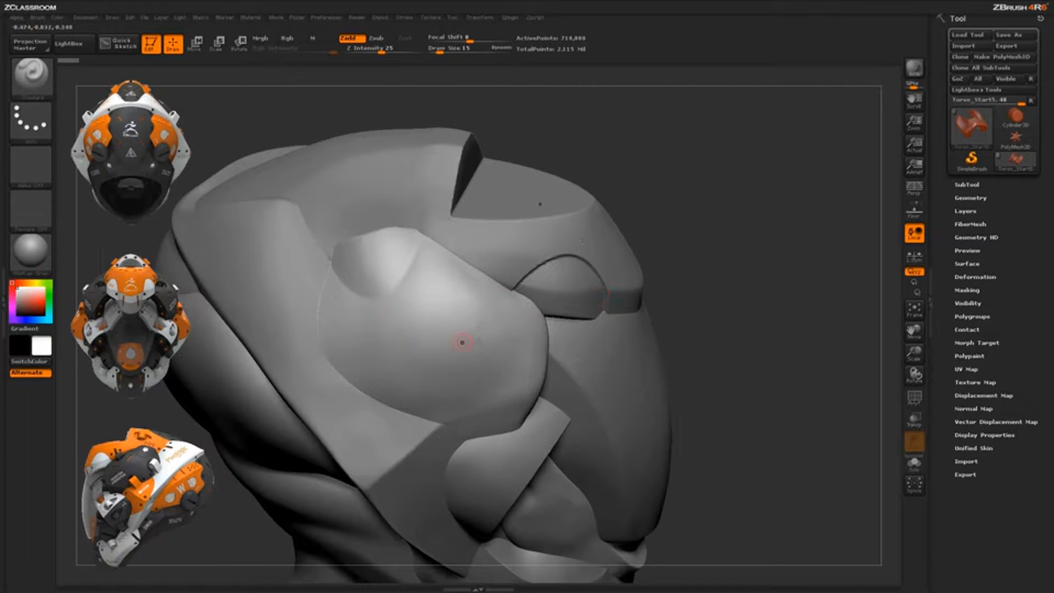
{"action": "left_click", "coordinate": [30, 45]}
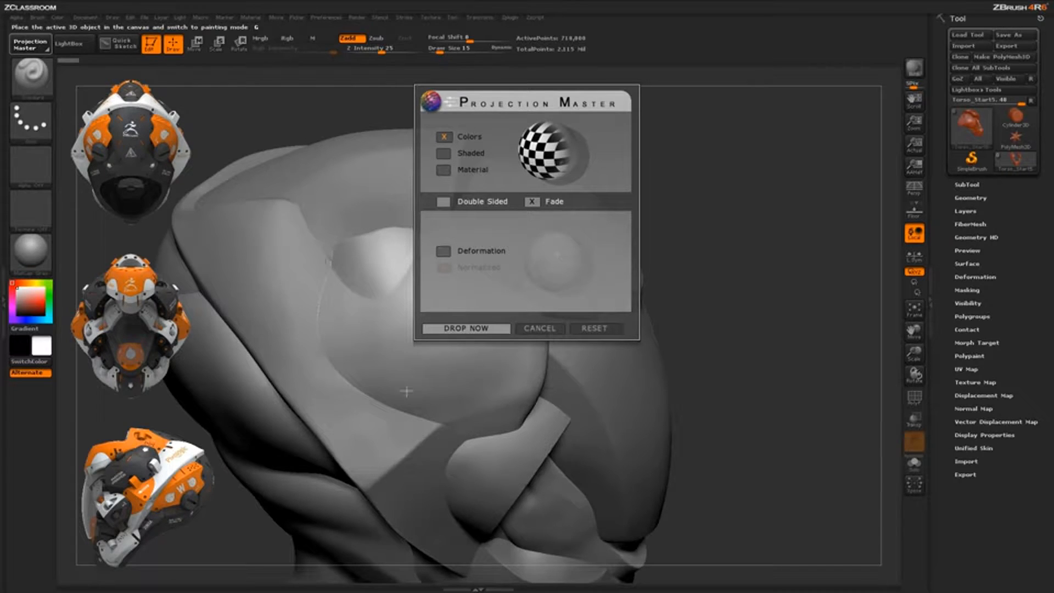
{"action": "left_click", "coordinate": [443, 137]}
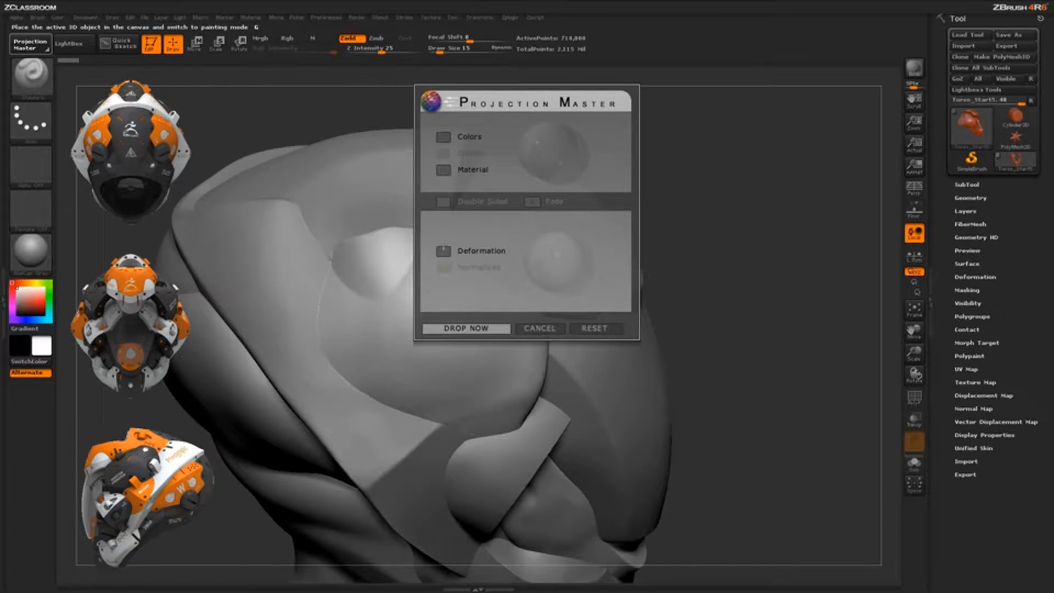
{"action": "left_click", "coordinate": [443, 250]}
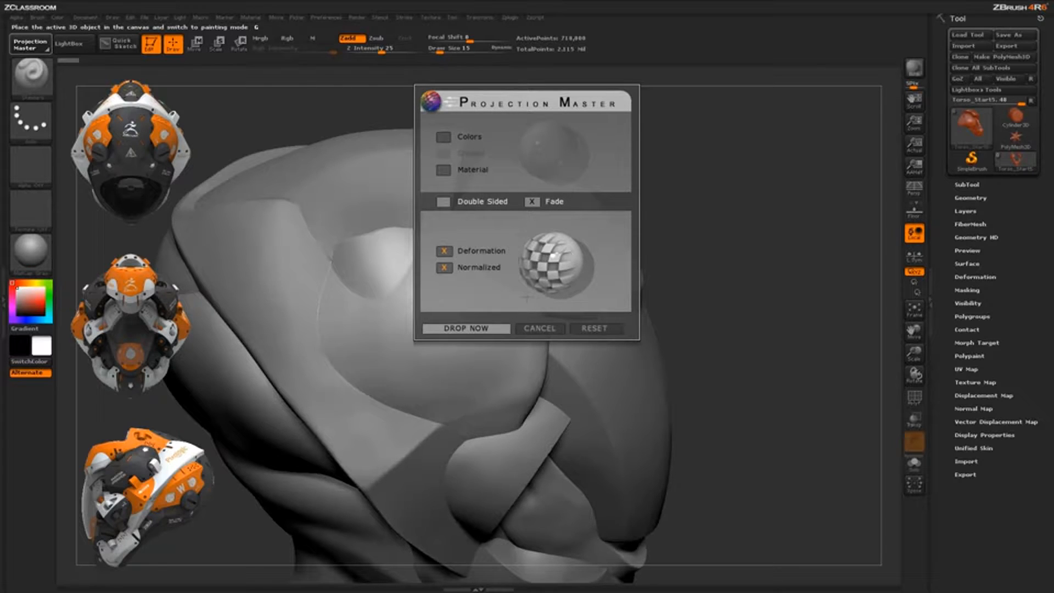
{"action": "left_click", "coordinate": [480, 327]}
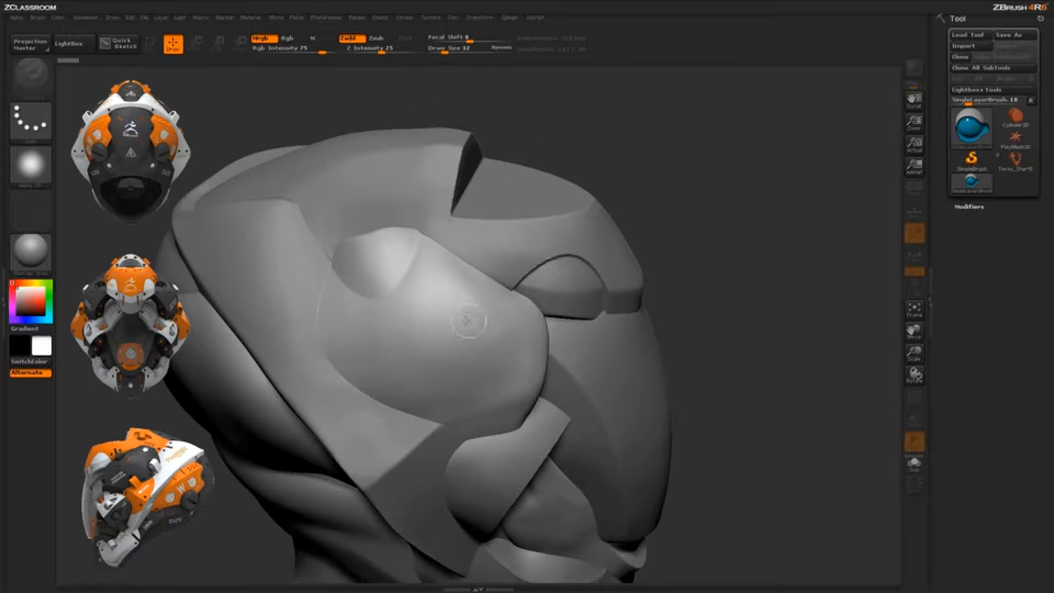
Paint a curved raised stroke near the rear edge of the rounded side panel with the SingleLayerBrush.
{"action": "mouse_move", "coordinate": [972, 128]}
{"action": "mouse_move", "coordinate": [340, 299]}
{"action": "left_mouse_down"}
{"action": "mouse_move", "coordinate": [340, 337]}
{"action": "mouse_move", "coordinate": [341, 325]}
{"action": "left_mouse_up"}
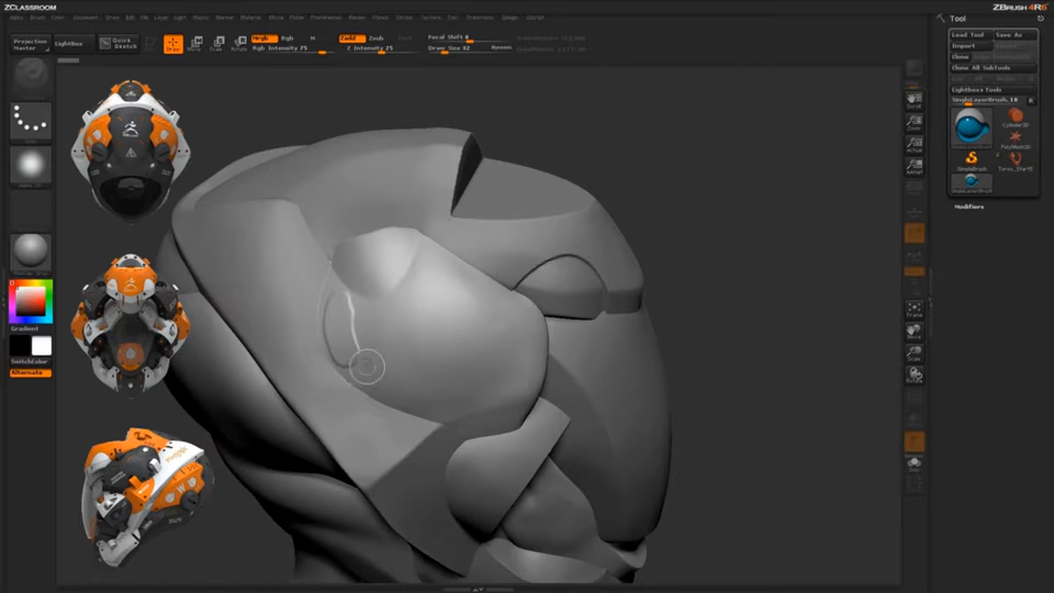
{"action": "left_click", "coordinate": [973, 134]}
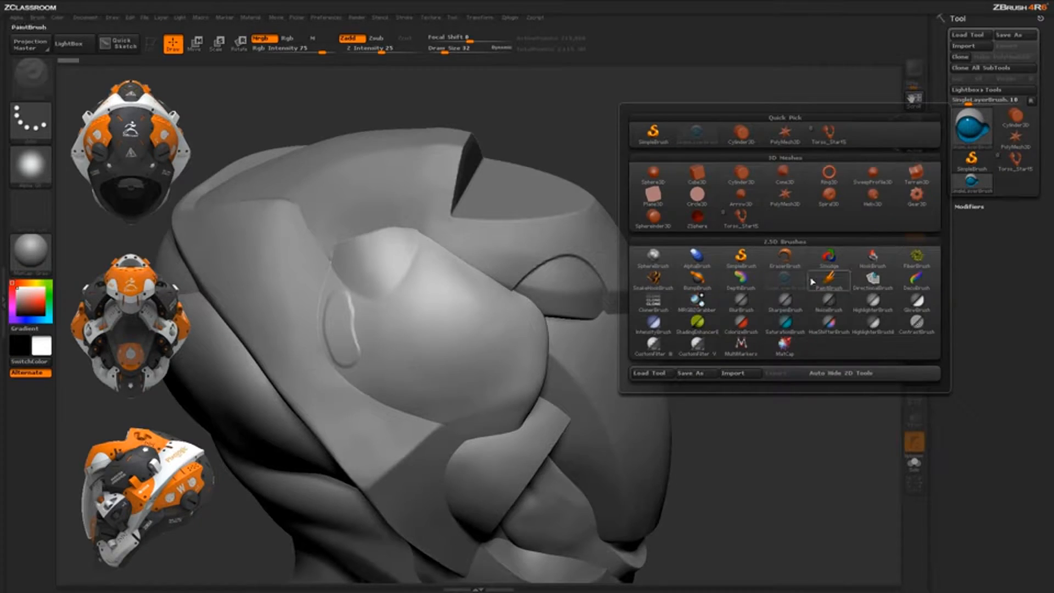
{"action": "mouse_move", "coordinate": [757, 278]}
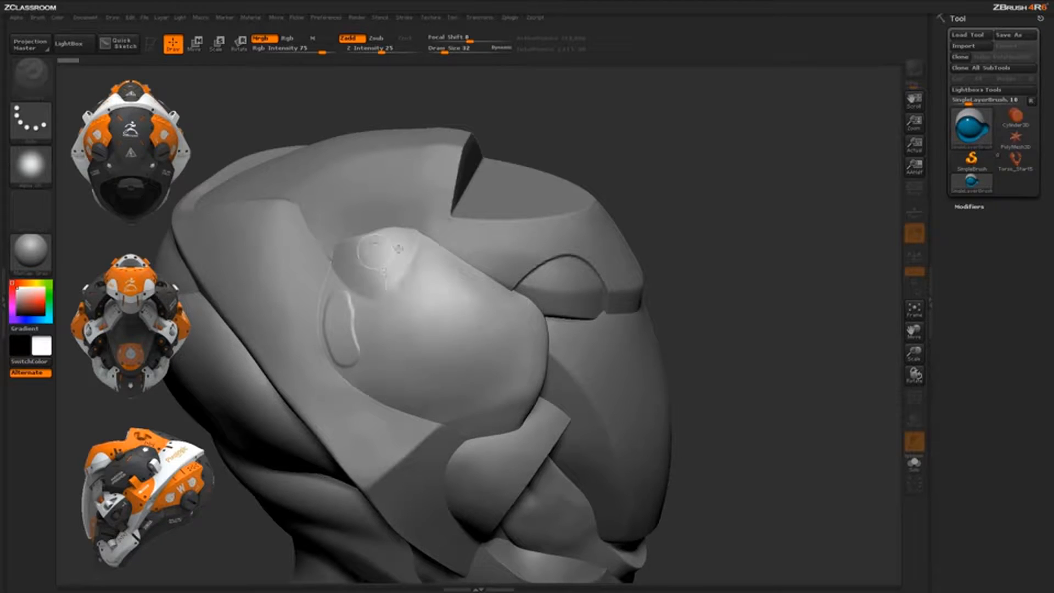
Draw an arrow on the rounded side panel using the AlphaBrush with the up-arrow alpha and the DragRect stroke.
{"action": "left_click", "coordinate": [969, 130]}
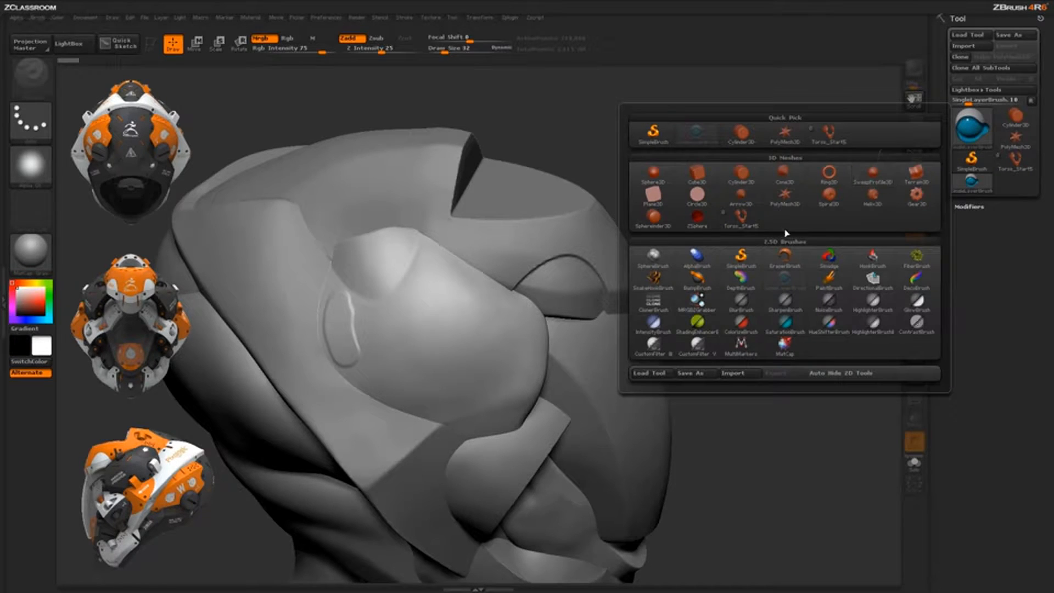
{"action": "left_click", "coordinate": [697, 256]}
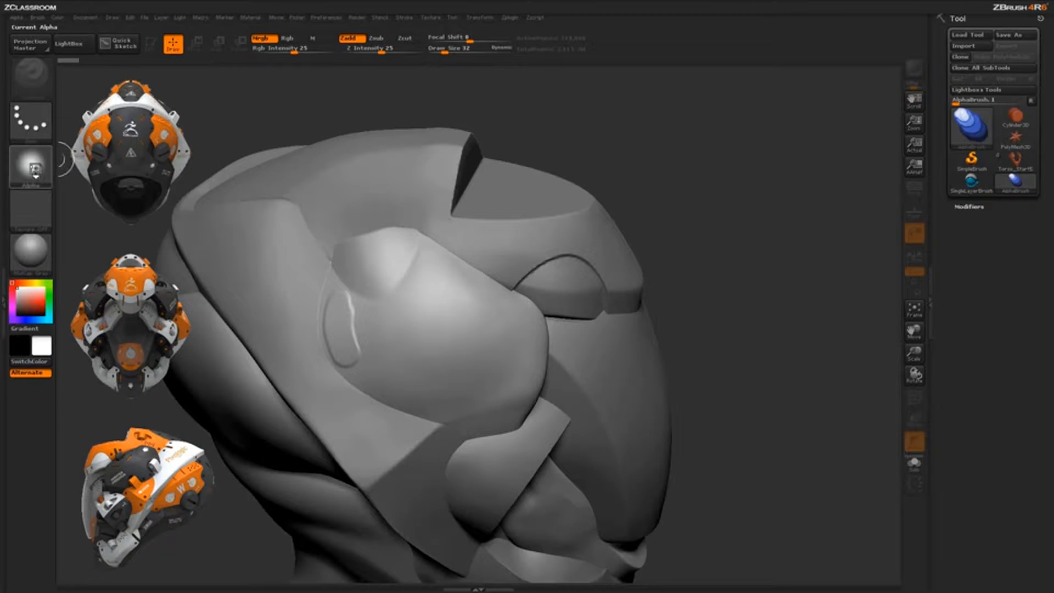
{"action": "left_click", "coordinate": [34, 172]}
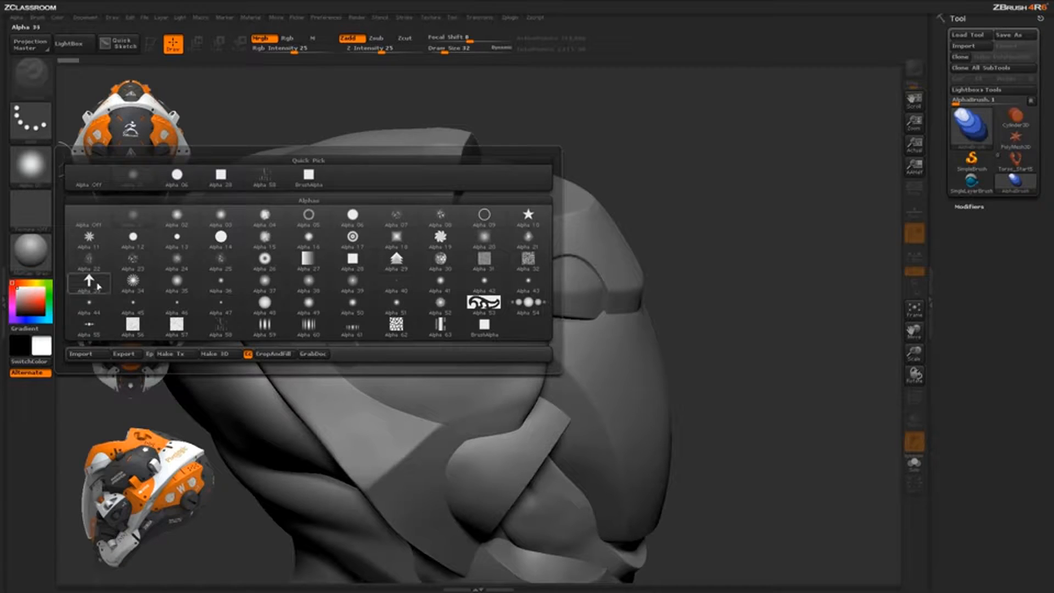
{"action": "left_click", "coordinate": [90, 283]}
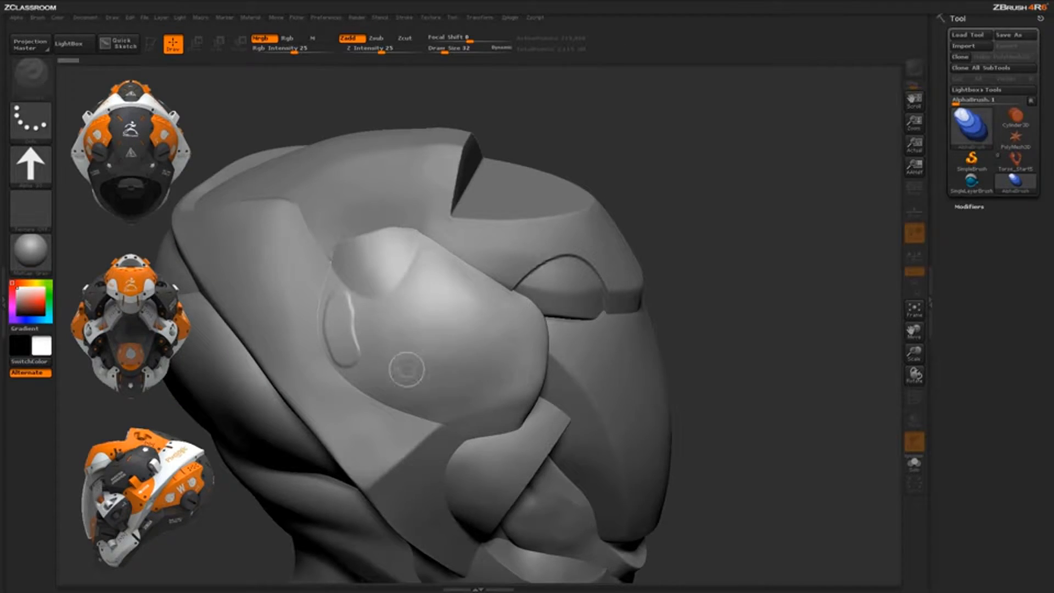
{"action": "left_click", "coordinate": [32, 122]}
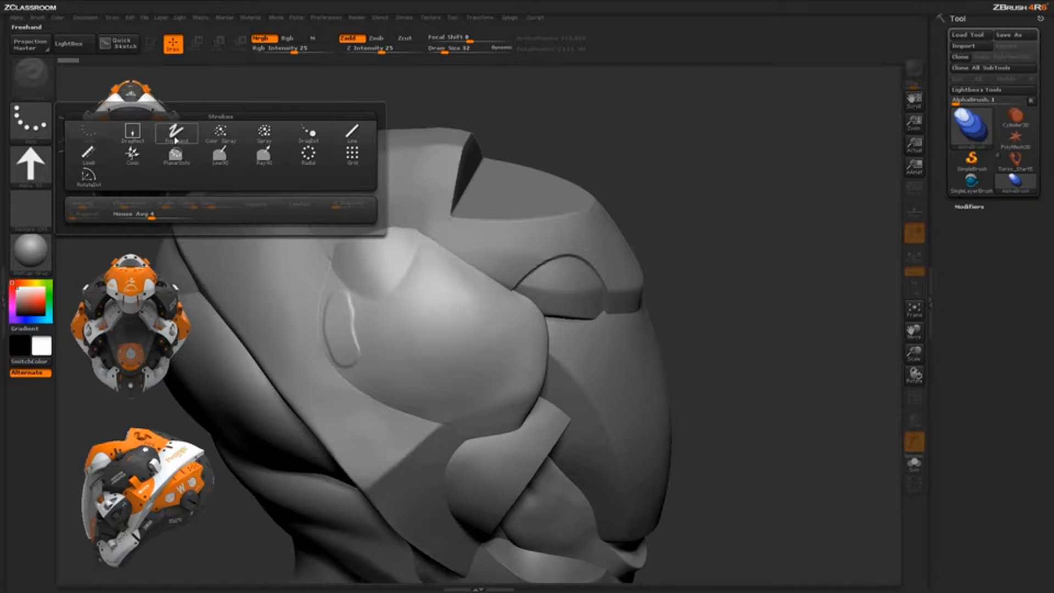
{"action": "left_click", "coordinate": [133, 131]}
{"action": "left_click_drag", "start_coordinate": [418, 357], "coordinate": [445, 323]}
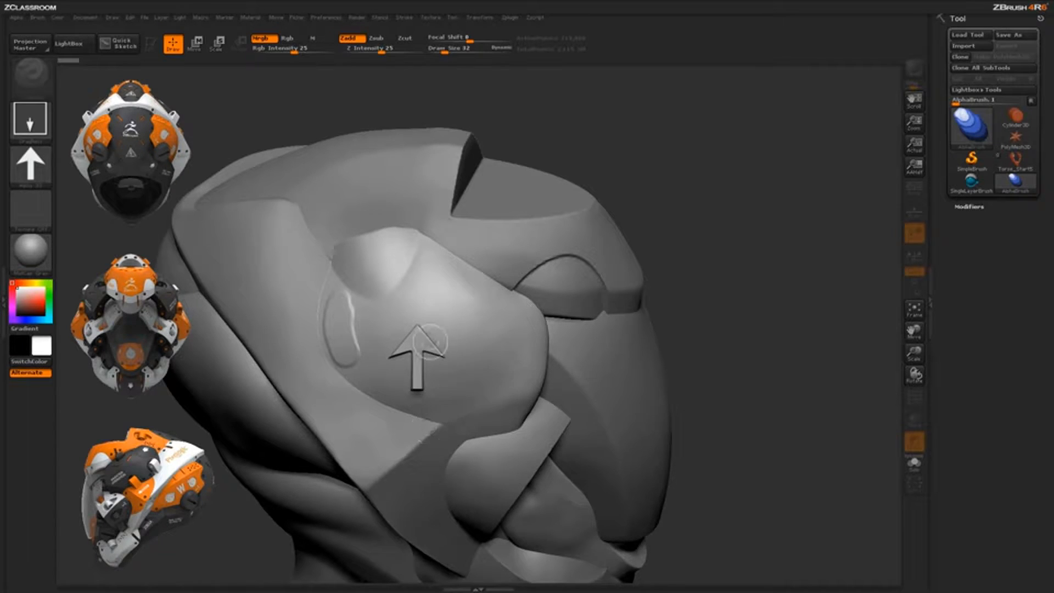
Move the arrow to the middle of the rounded side panel and fix its placement.
{"action": "left_click", "coordinate": [195, 43]}
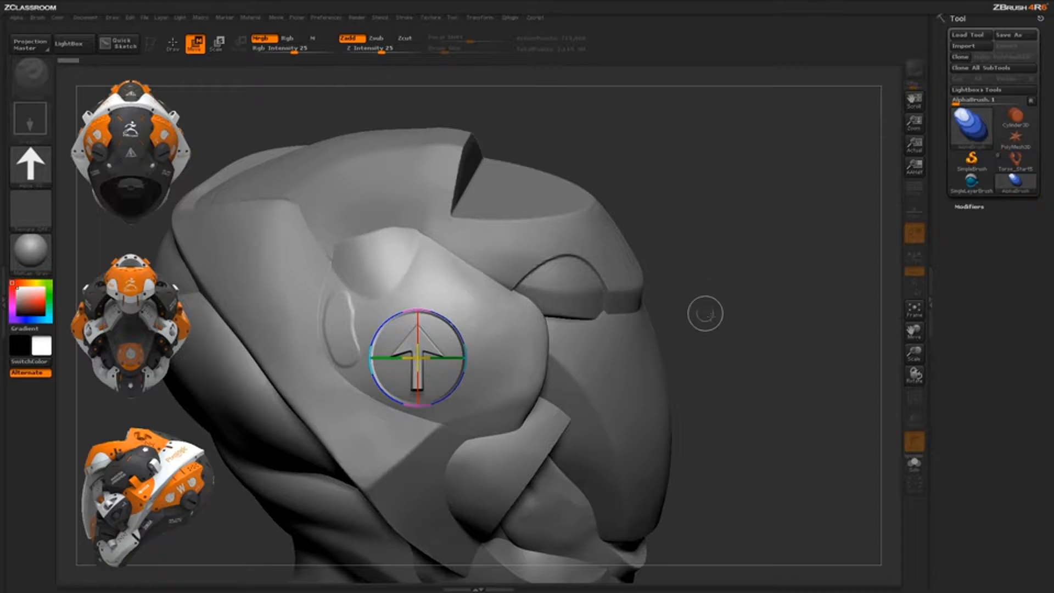
{"action": "left_click_drag", "start_coordinate": [462, 340], "coordinate": [452, 244]}
{"action": "left_click_drag", "start_coordinate": [418, 277], "coordinate": [438, 336]}
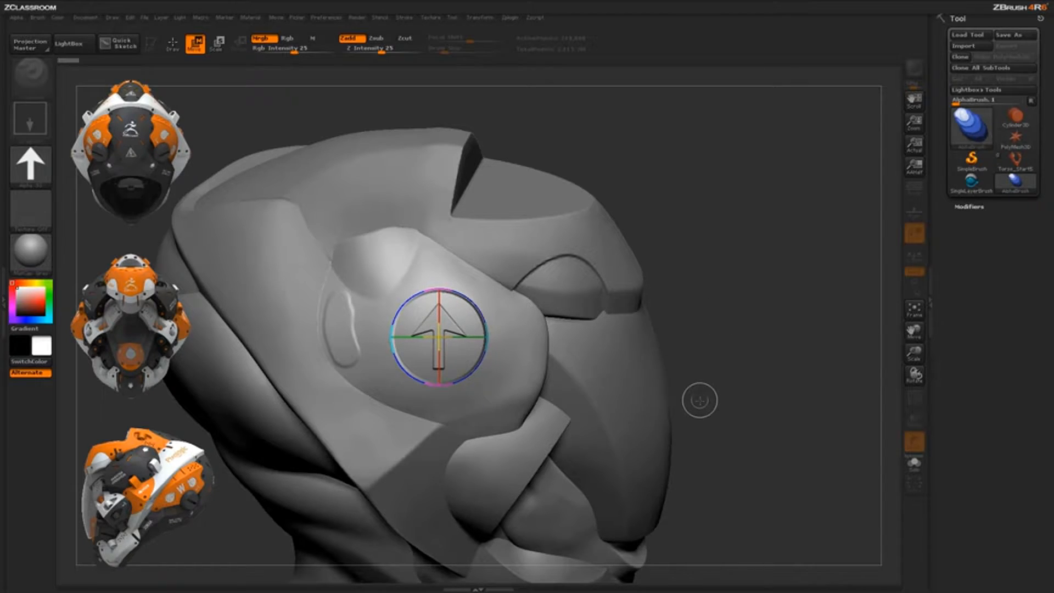
{"action": "left_click", "coordinate": [173, 43]}
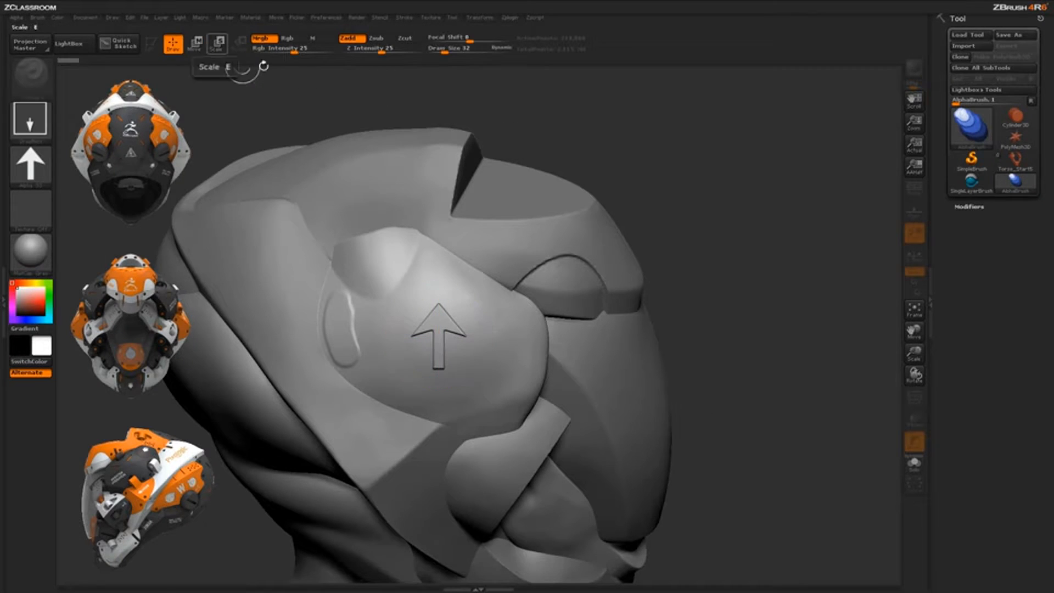
Stamp a second copy of the arrow and position it below and behind the first one.
{"action": "left_click", "coordinate": [194, 43]}
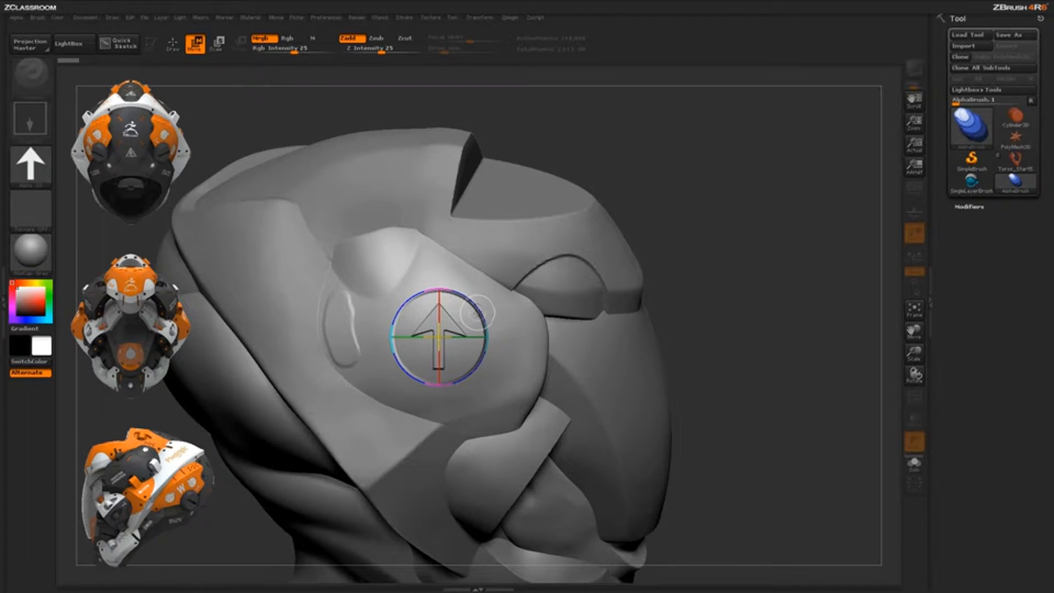
{"action": "left_click_drag", "start_coordinate": [477, 311], "coordinate": [544, 314]}
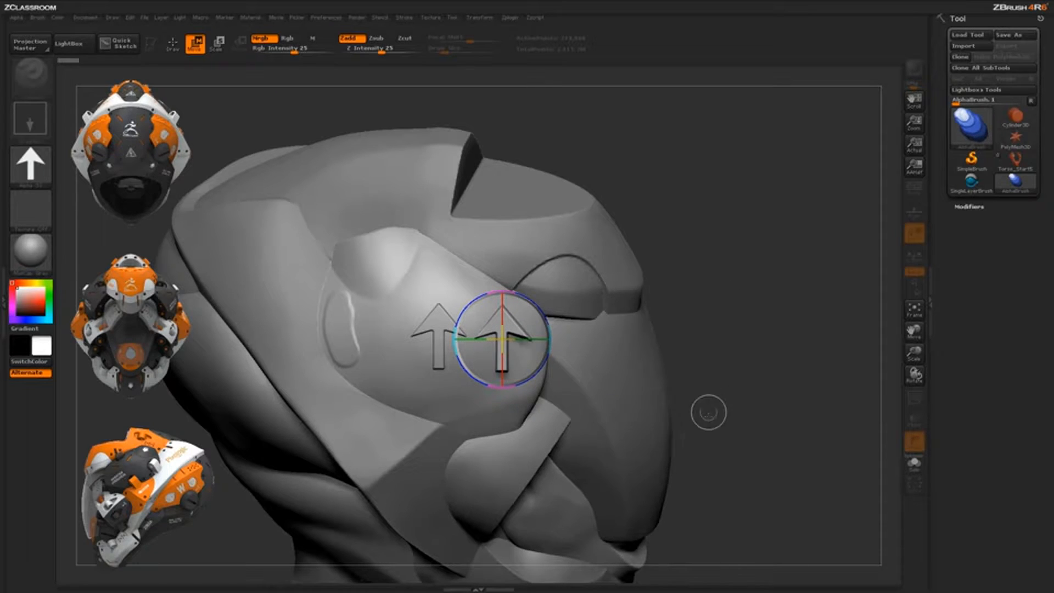
{"action": "left_click_drag", "start_coordinate": [502, 339], "coordinate": [395, 364]}
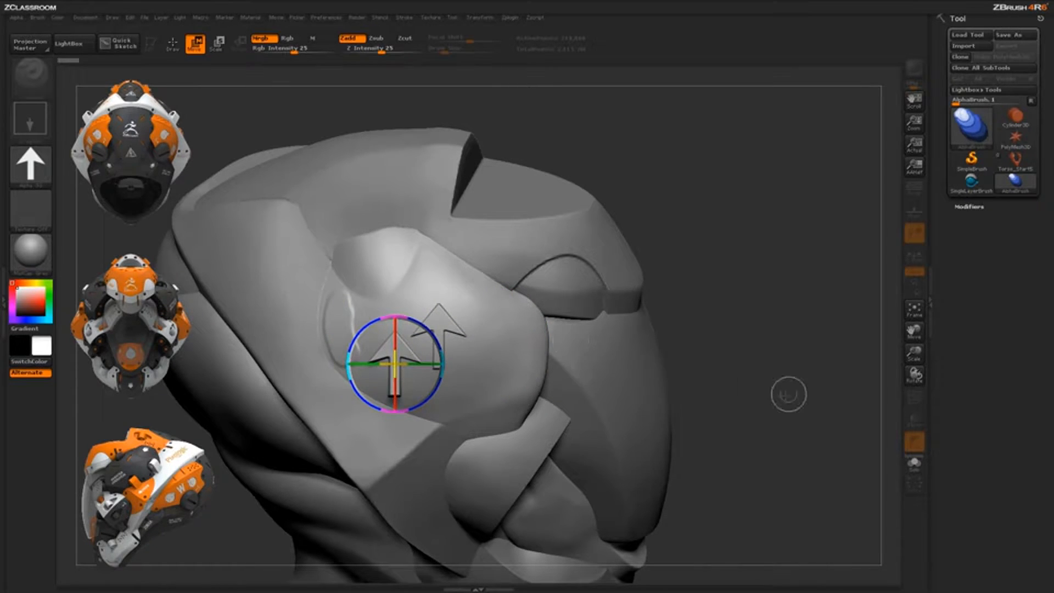
{"action": "left_click", "coordinate": [173, 43]}
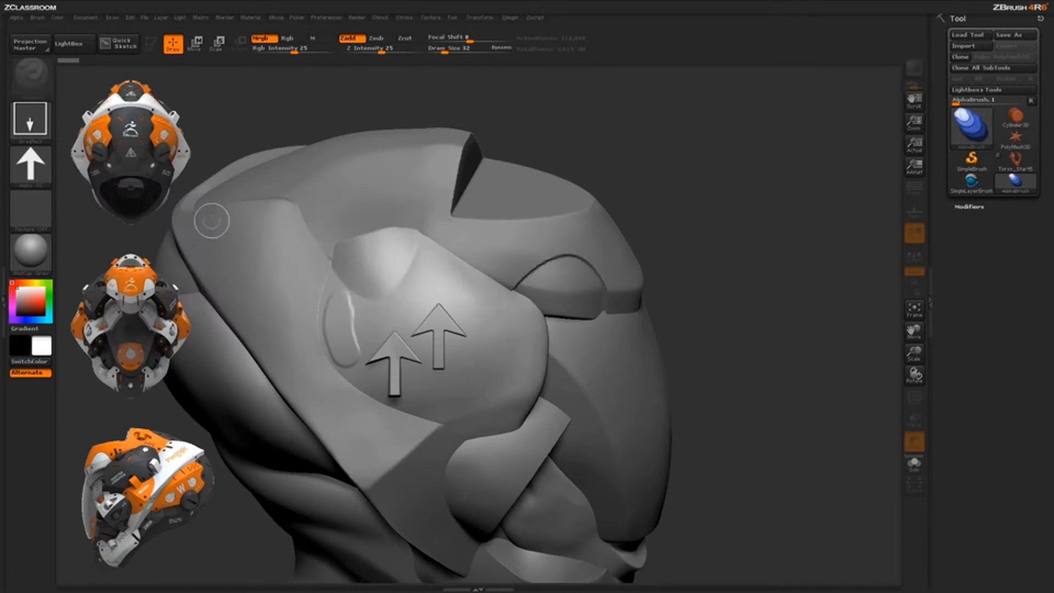
Try Line strokes with the arrow alpha across the rounded side panel.
{"action": "left_click", "coordinate": [39, 172]}
{"action": "left_click", "coordinate": [30, 118]}
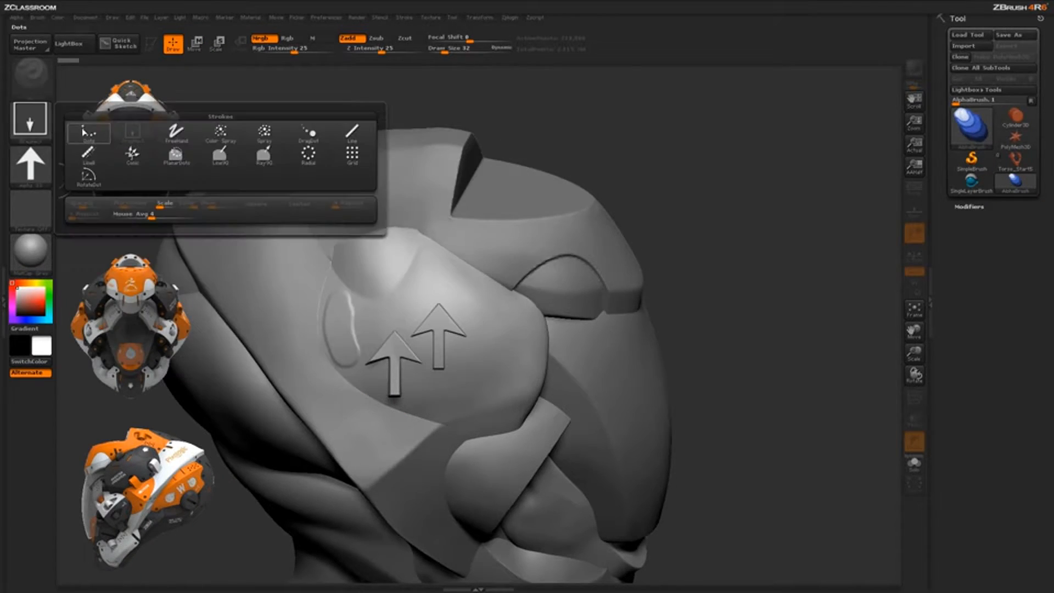
{"action": "left_click", "coordinate": [353, 132]}
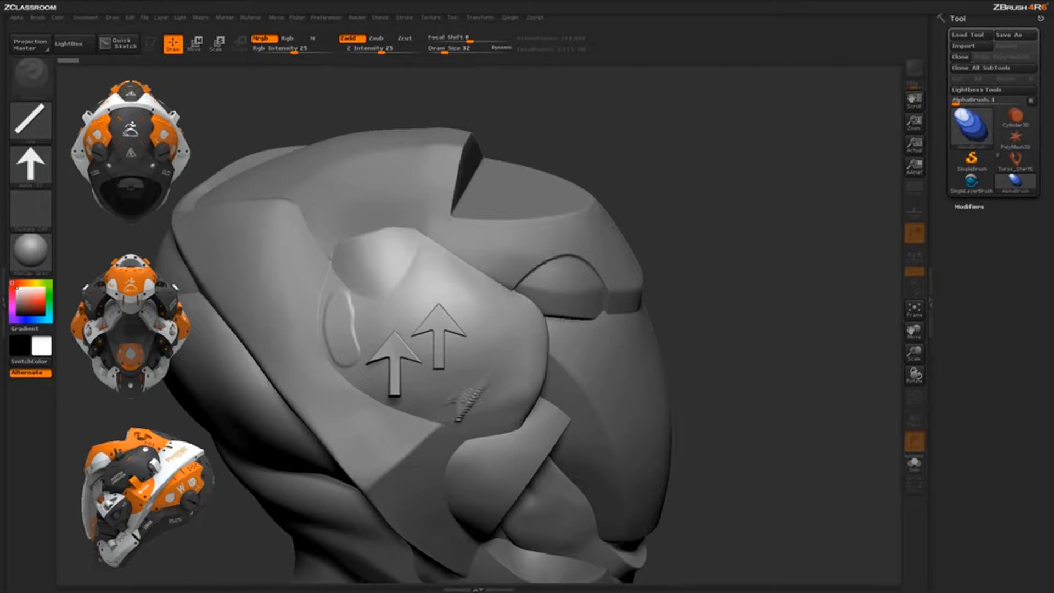
{"action": "mouse_move", "coordinate": [459, 420]}
{"action": "left_mouse_down"}
{"action": "mouse_move", "coordinate": [530, 321]}
{"action": "mouse_move", "coordinate": [540, 437]}
{"action": "mouse_move", "coordinate": [515, 341]}
{"action": "left_mouse_up"}
{"action": "key", "text": "ctrl+z"}
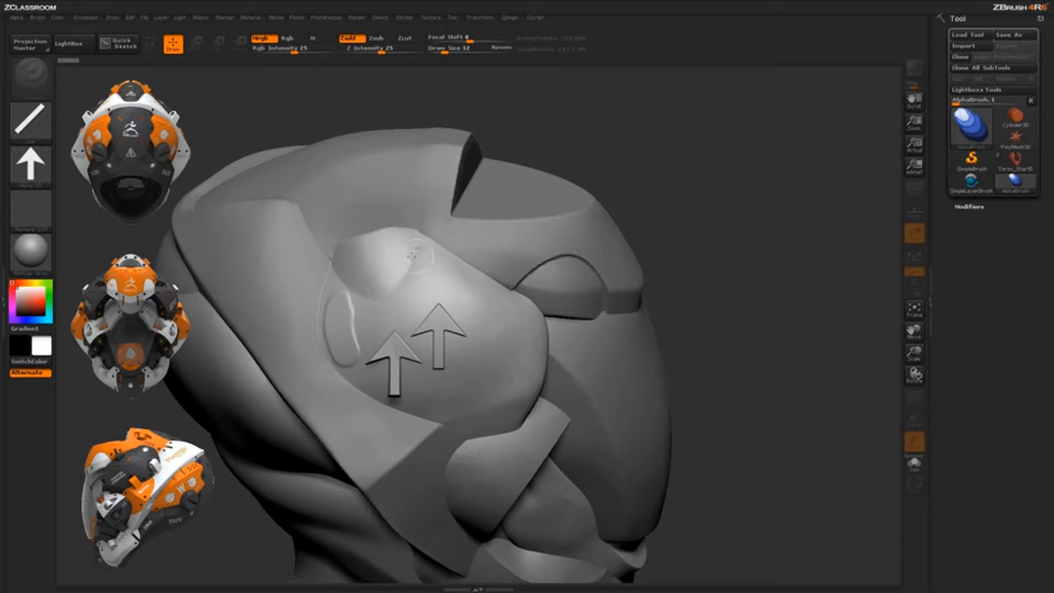
{"action": "left_click_drag", "start_coordinate": [437, 267], "coordinate": [535, 351]}
{"action": "key", "text": "ctrl+z"}
Pick up the drawn details onto the helmet model in Projection Master with Deformation and Normalized on.
{"action": "key", "text": "space"}
{"action": "left_click", "coordinate": [969, 146]}
{"action": "left_click", "coordinate": [30, 44]}
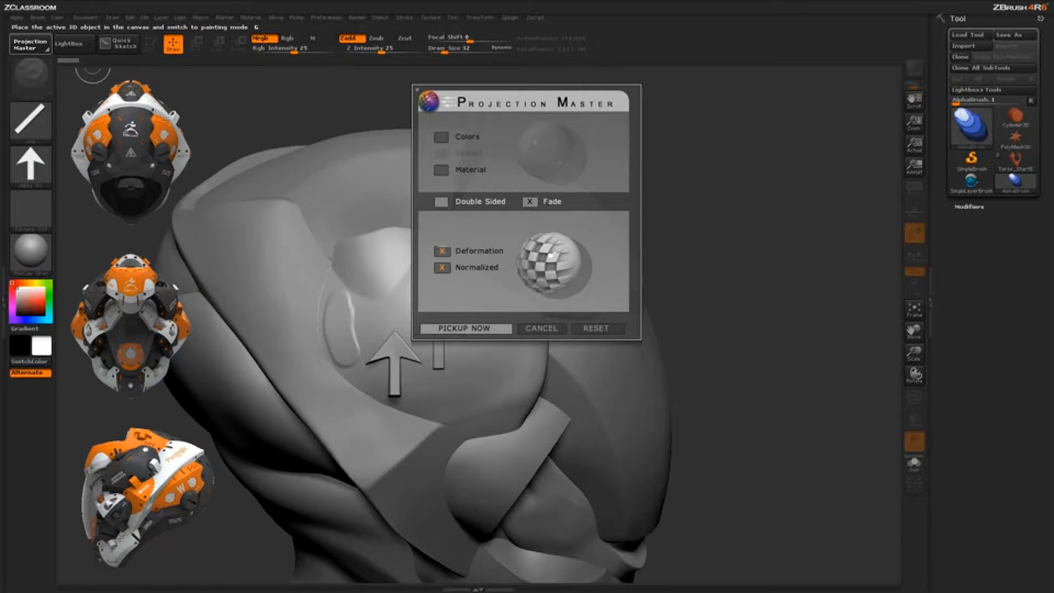
{"action": "left_click", "coordinate": [486, 327]}
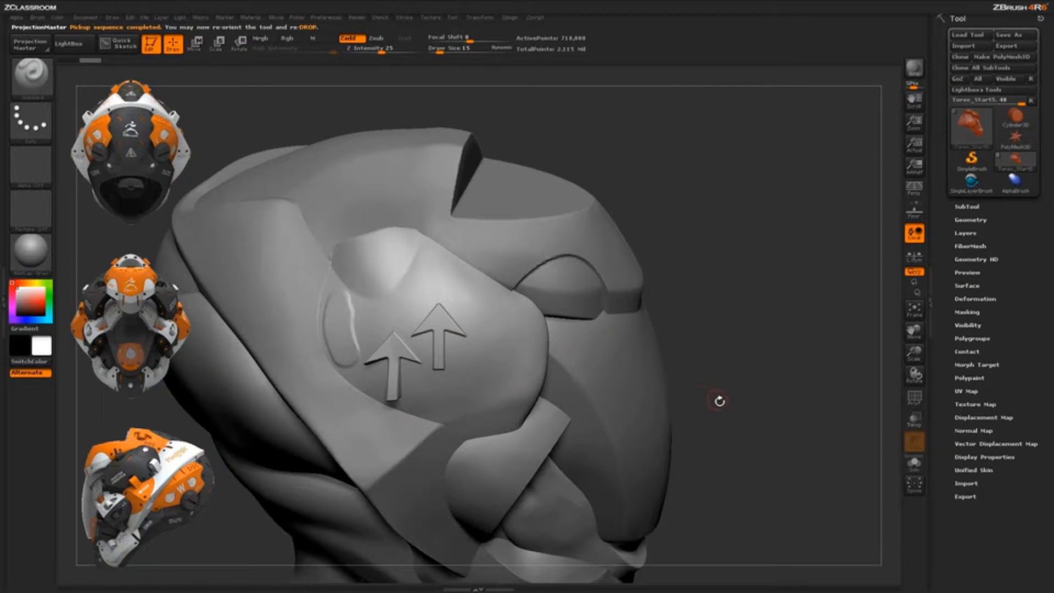
{"action": "mouse_move", "coordinate": [719, 401]}
{"action": "left_mouse_down"}
{"action": "mouse_move", "coordinate": [723, 225]}
{"action": "mouse_move", "coordinate": [470, 383]}
{"action": "left_mouse_up"}
{"action": "mouse_move", "coordinate": [691, 373]}
{"action": "left_mouse_down"}
{"action": "mouse_move", "coordinate": [710, 348]}
{"action": "mouse_move", "coordinate": [664, 343]}
{"action": "left_mouse_up"}
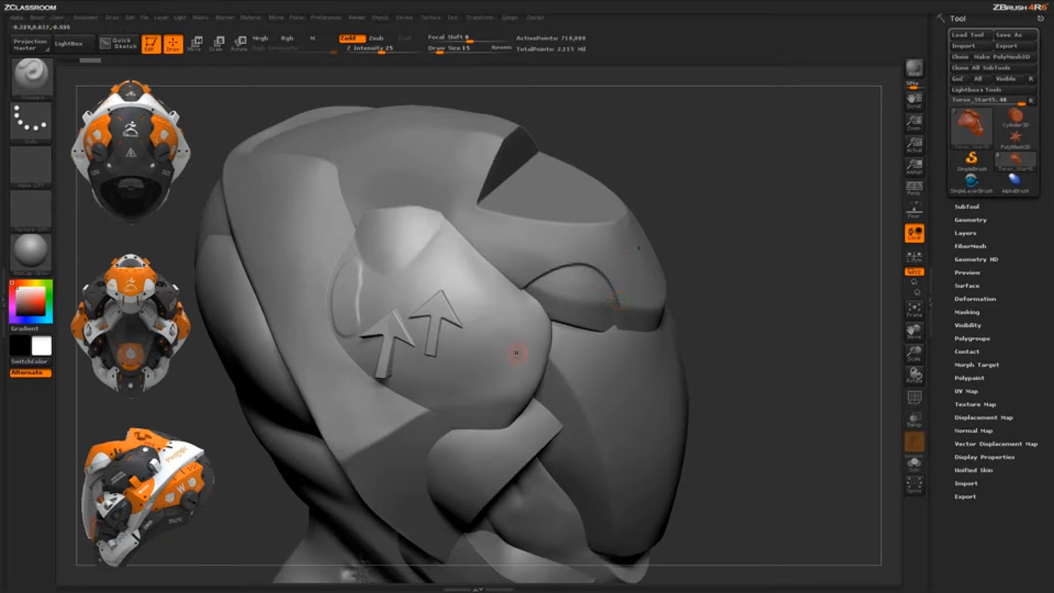
Compare the side panel without and with the projected details by undoing and redoing the pickup, and inspect the arrows from other angles.
{"action": "key", "text": "ctrl+z"}
{"action": "key", "text": "ctrl"}
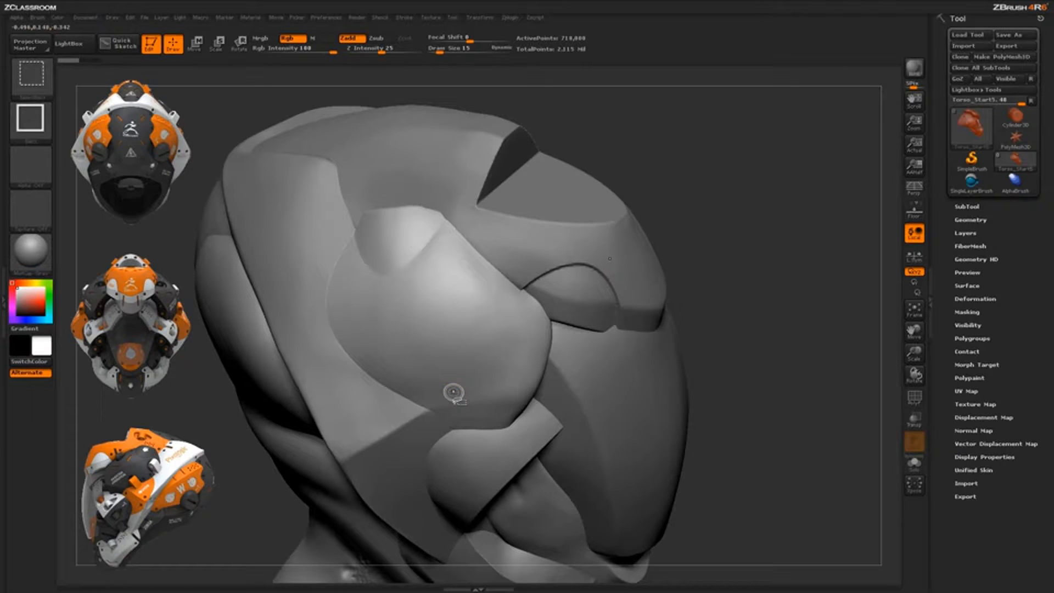
{"action": "key", "text": "ctrl+shift+z"}
{"action": "mouse_move", "coordinate": [719, 283]}
{"action": "left_mouse_down"}
{"action": "mouse_move", "coordinate": [706, 286]}
{"action": "mouse_move", "coordinate": [722, 294]}
{"action": "mouse_move", "coordinate": [593, 299]}
{"action": "left_mouse_up"}
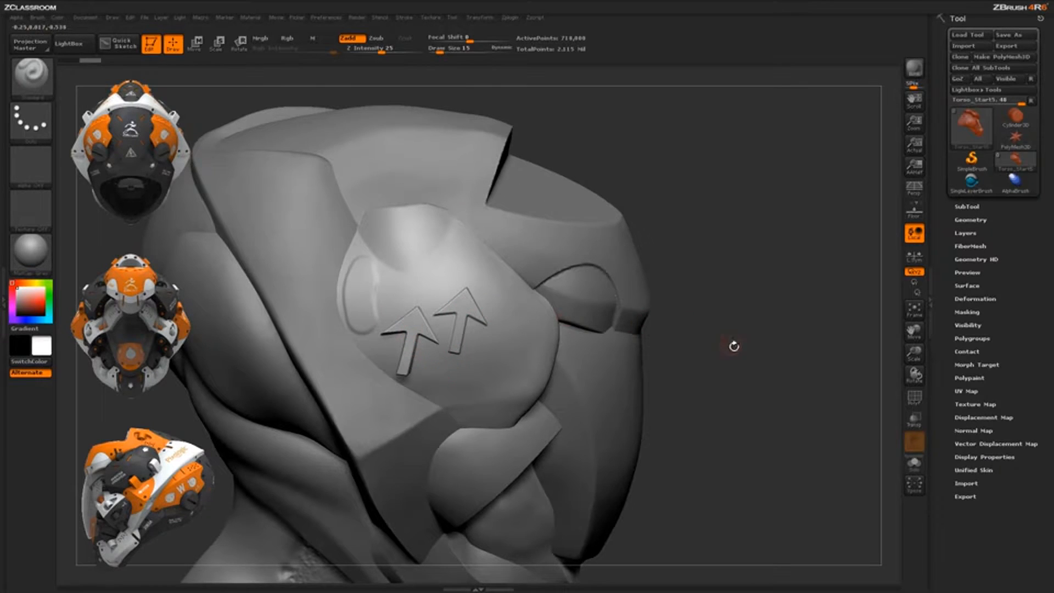
{"action": "mouse_move", "coordinate": [734, 346]}
{"action": "left_mouse_down"}
{"action": "mouse_move", "coordinate": [725, 332]}
{"action": "mouse_move", "coordinate": [703, 349]}
{"action": "mouse_move", "coordinate": [410, 339]}
{"action": "left_mouse_up"}
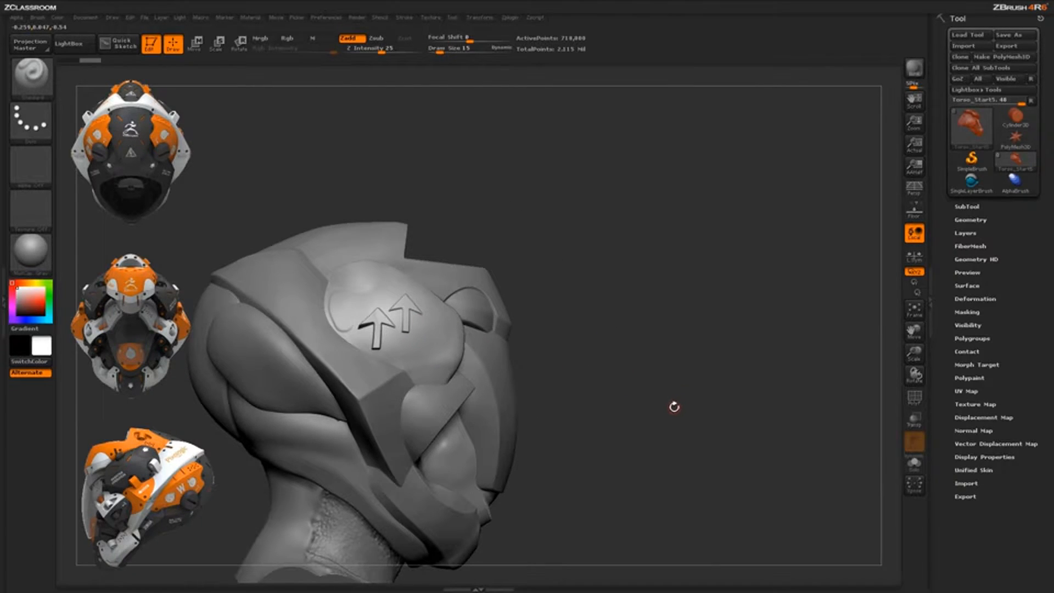
Examine the projected arrows and the opposite side of the helmet from the side and front views.
{"action": "left_click_drag", "start_coordinate": [663, 409], "coordinate": [667, 405]}
{"action": "left_click_drag", "start_coordinate": [562, 350], "coordinate": [681, 336]}
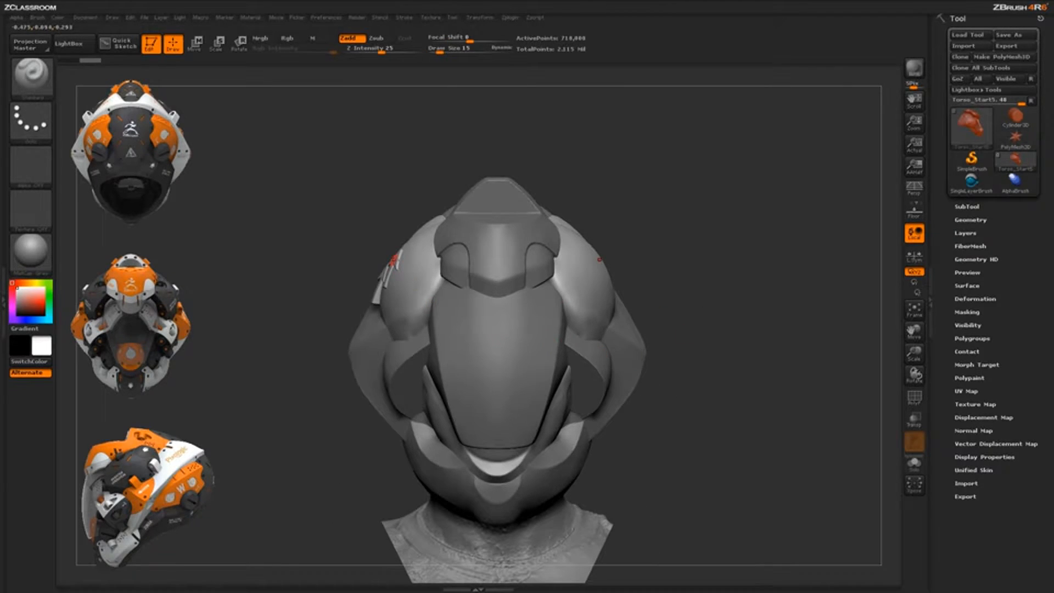
{"action": "left_click_drag", "start_coordinate": [320, 305], "coordinate": [406, 285]}
{"action": "left_click_drag", "start_coordinate": [660, 331], "coordinate": [591, 280]}
{"action": "left_click_drag", "start_coordinate": [691, 389], "coordinate": [581, 358]}
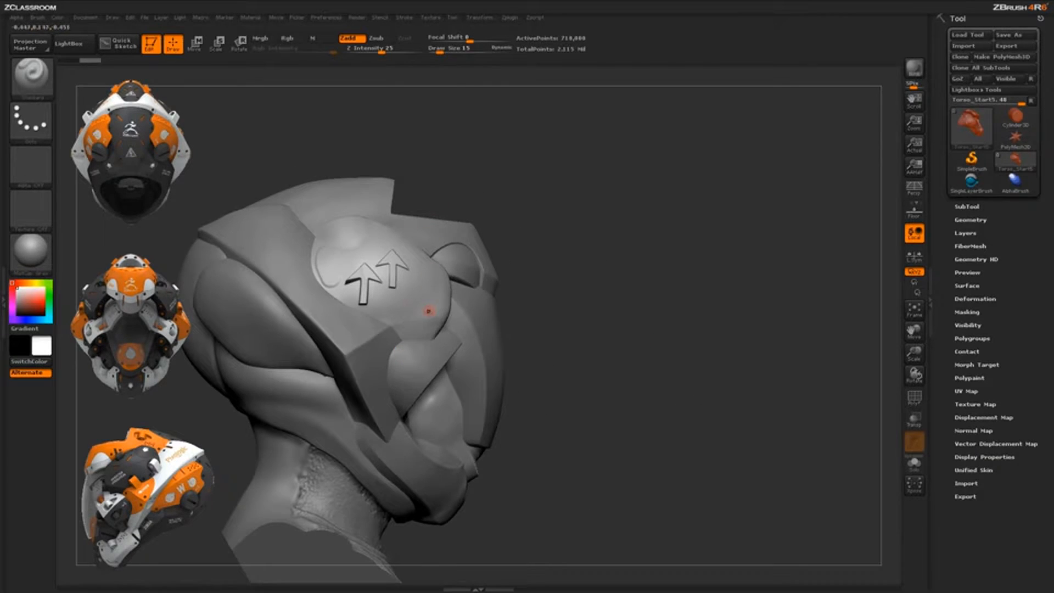
{"action": "left_click_drag", "start_coordinate": [604, 323], "coordinate": [402, 116]}
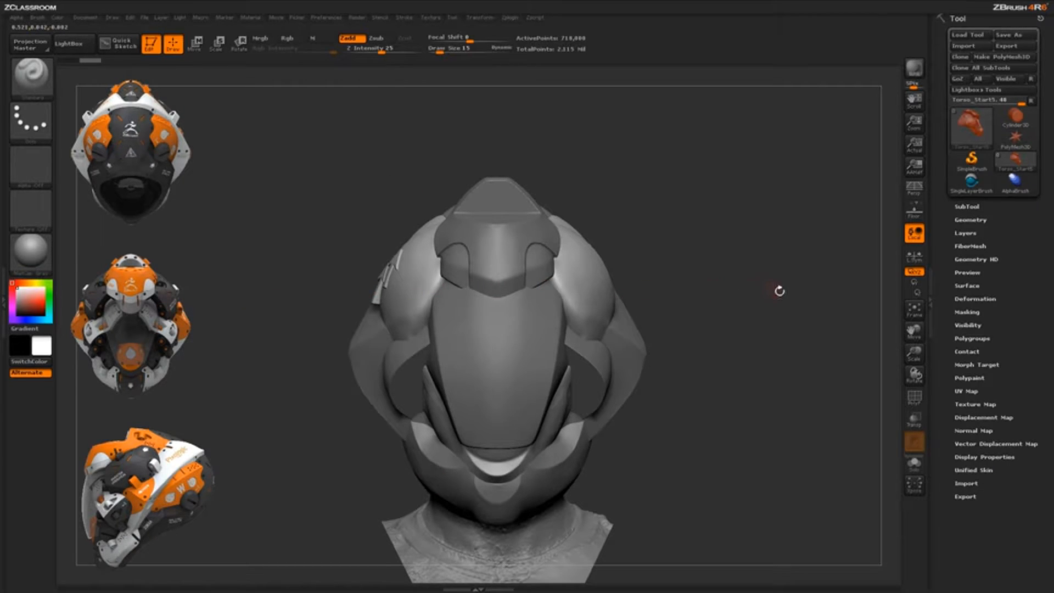
{"action": "left_click_drag", "start_coordinate": [679, 314], "coordinate": [478, 227]}
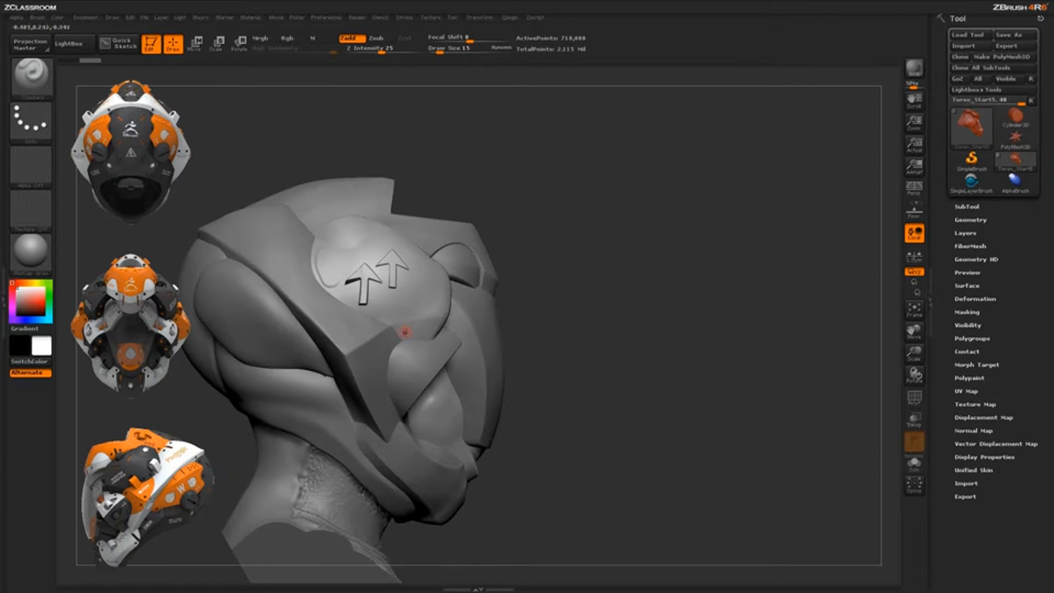
{"action": "left_click_drag", "start_coordinate": [628, 373], "coordinate": [440, 325]}
{"action": "left_click_drag", "start_coordinate": [718, 349], "coordinate": [862, 360]}
Isolate the arrow panel subtool in Solo mode, show its display properties, and inspect both halves of the panel.
{"action": "left_click", "coordinate": [914, 464]}
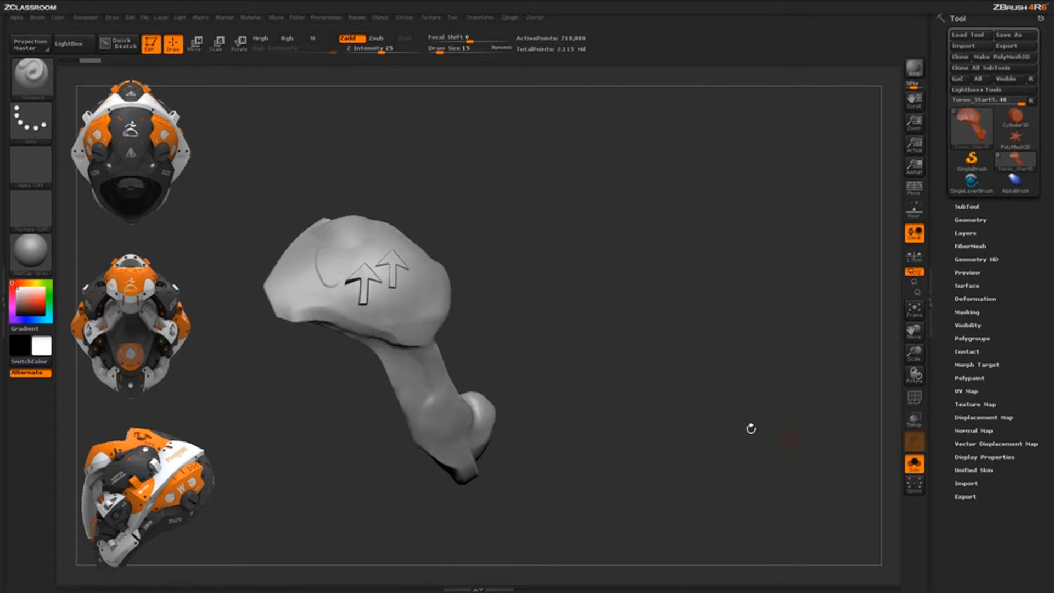
{"action": "left_click_drag", "start_coordinate": [514, 352], "coordinate": [599, 318], "text": "alt"}
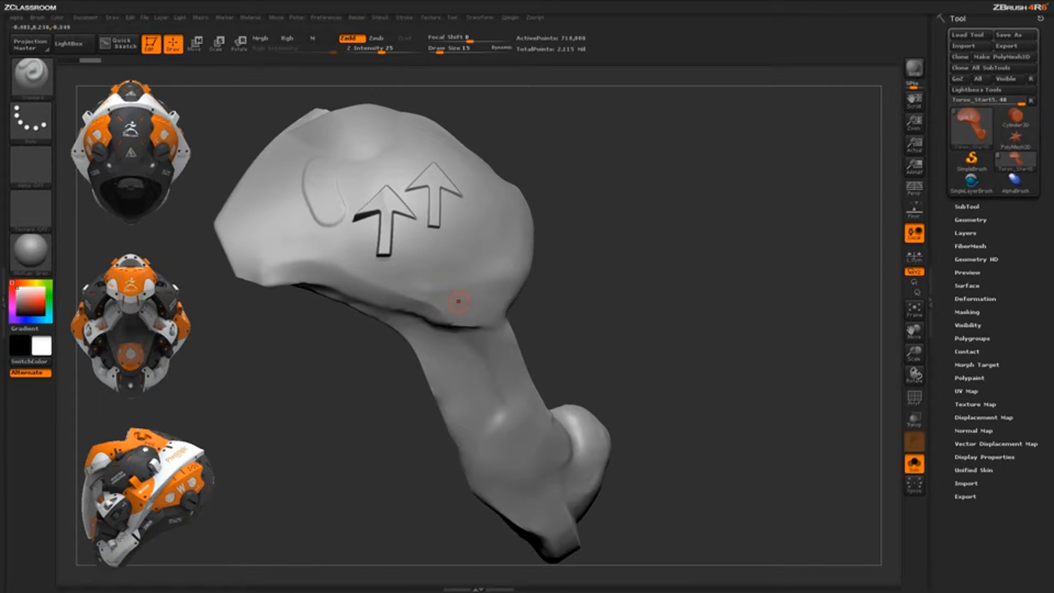
{"action": "left_click_drag", "start_coordinate": [595, 388], "coordinate": [612, 407]}
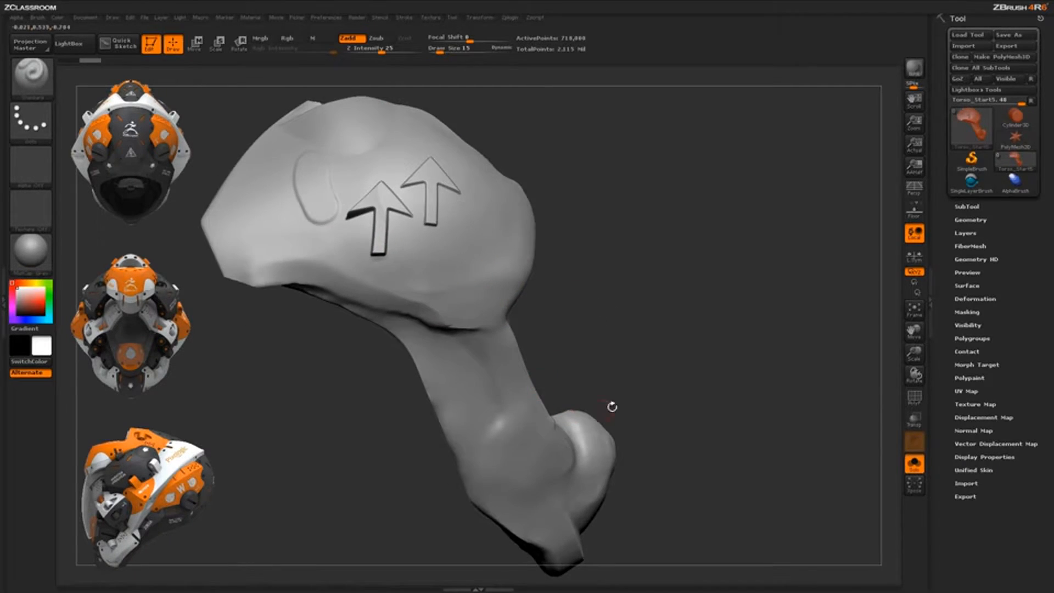
{"action": "left_click", "coordinate": [975, 457]}
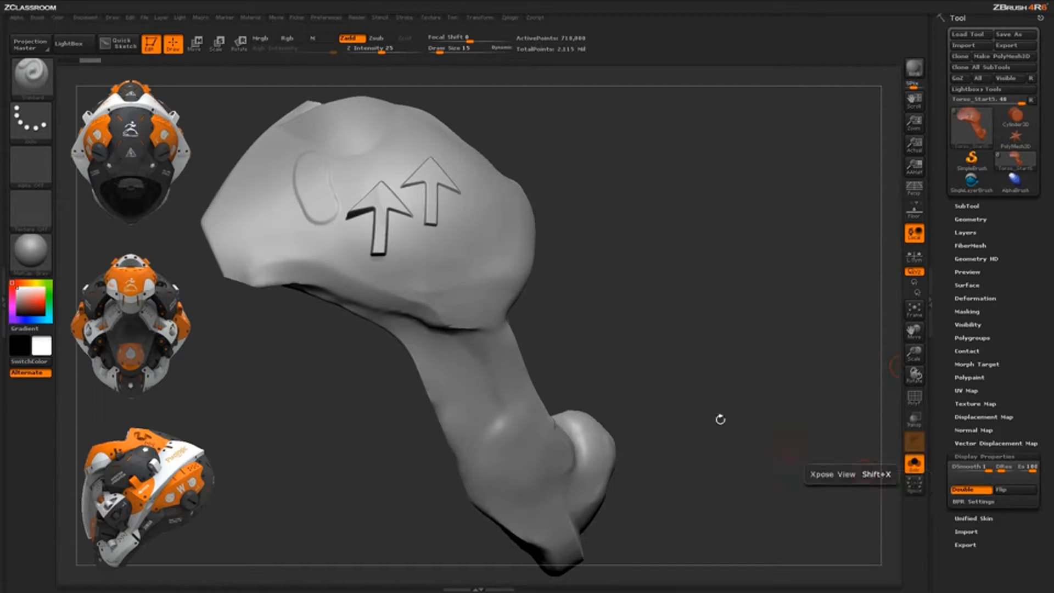
{"action": "mouse_move", "coordinate": [633, 326]}
{"action": "left_mouse_down"}
{"action": "mouse_move", "coordinate": [578, 298]}
{"action": "mouse_move", "coordinate": [435, 381]}
{"action": "left_mouse_up"}
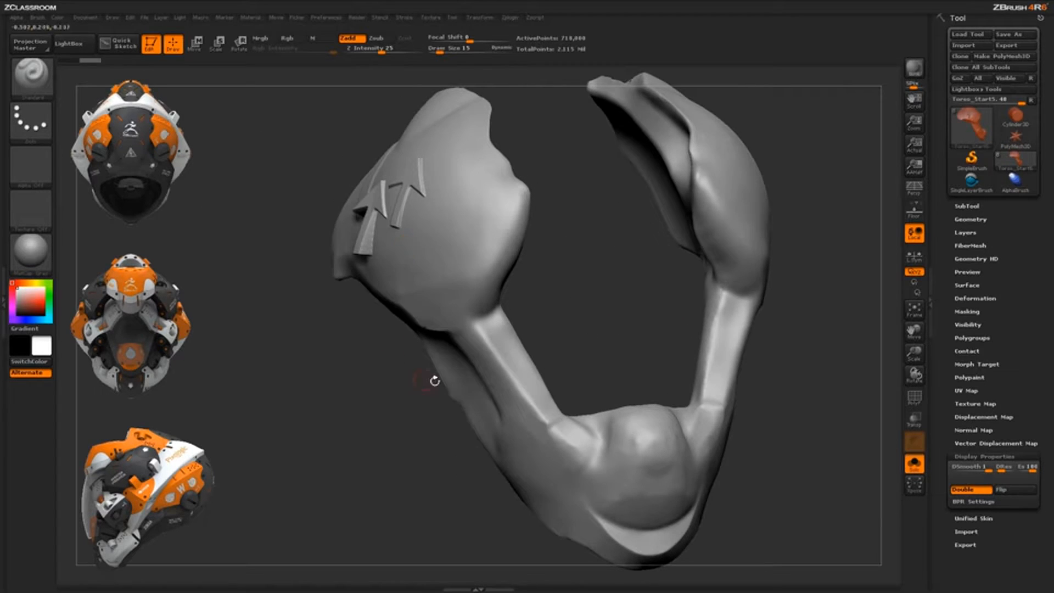
{"action": "left_click_drag", "start_coordinate": [789, 310], "coordinate": [466, 300]}
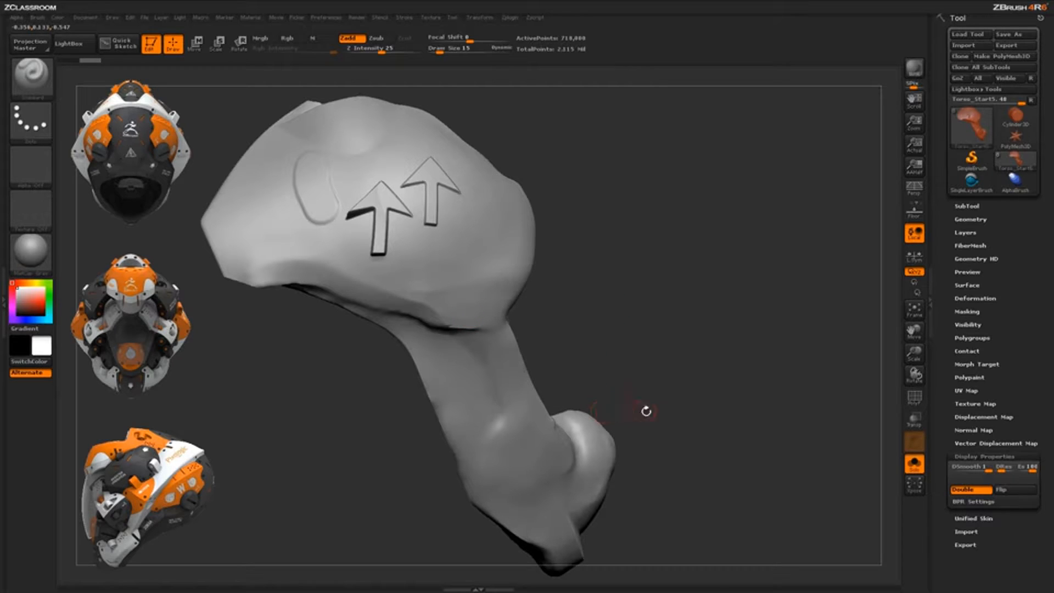
Hide part of the isolated panel and turn off Double to examine its inner faces in single-sided display.
{"action": "left_click_drag", "start_coordinate": [646, 411], "coordinate": [627, 470], "text": "alt"}
{"action": "mouse_move", "coordinate": [626, 511]}
{"action": "left_mouse_down", "text": "ctrl+shift"}
{"action": "mouse_move", "coordinate": [513, 369]}
{"action": "mouse_move", "coordinate": [426, 343]}
{"action": "left_mouse_up", "text": "ctrl+shift"}
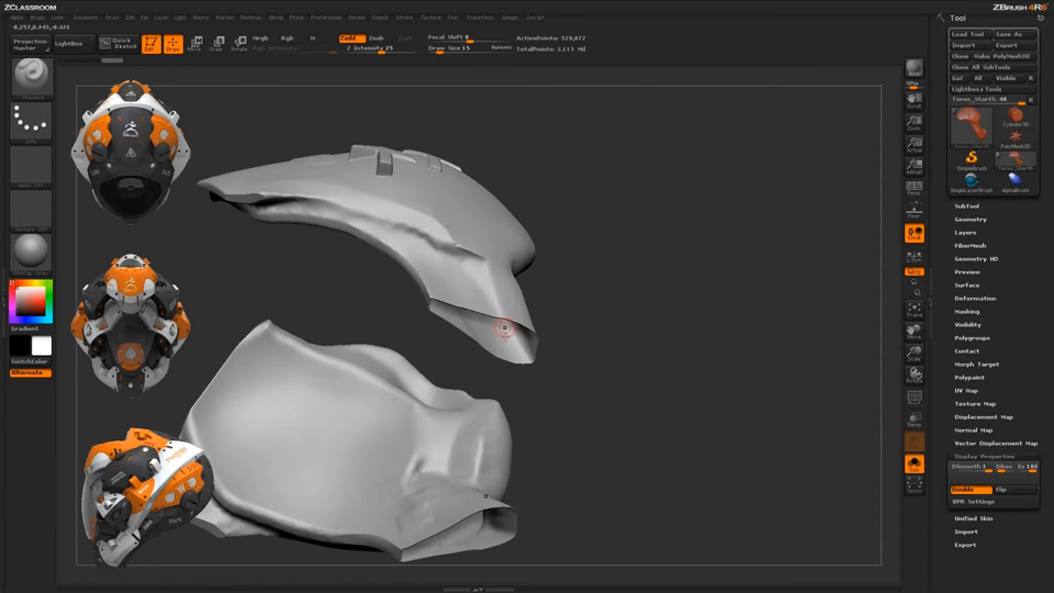
{"action": "left_click_drag", "start_coordinate": [602, 364], "coordinate": [614, 291]}
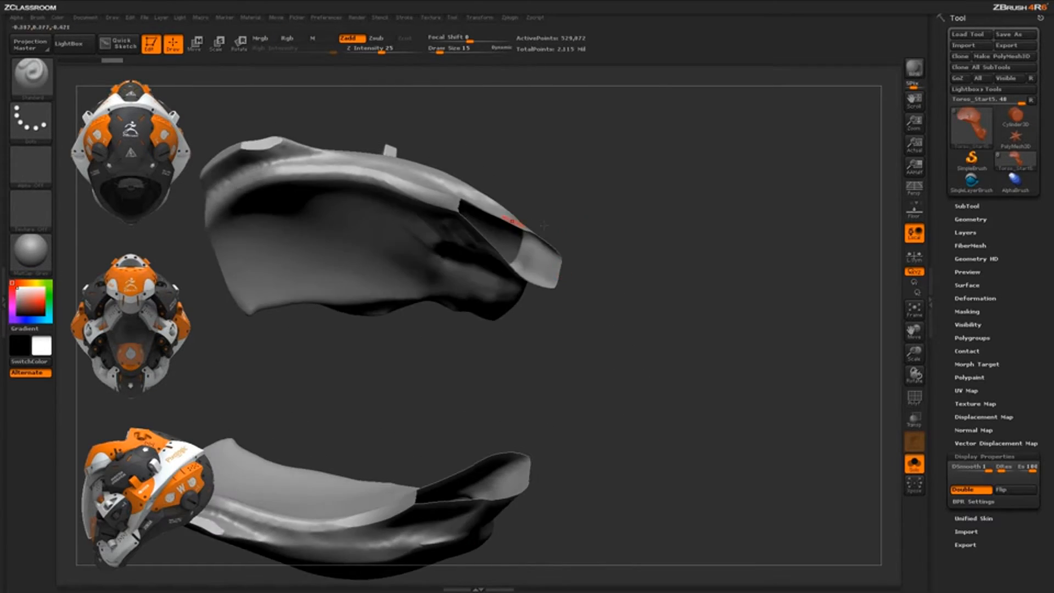
{"action": "left_click_drag", "start_coordinate": [583, 231], "coordinate": [589, 257]}
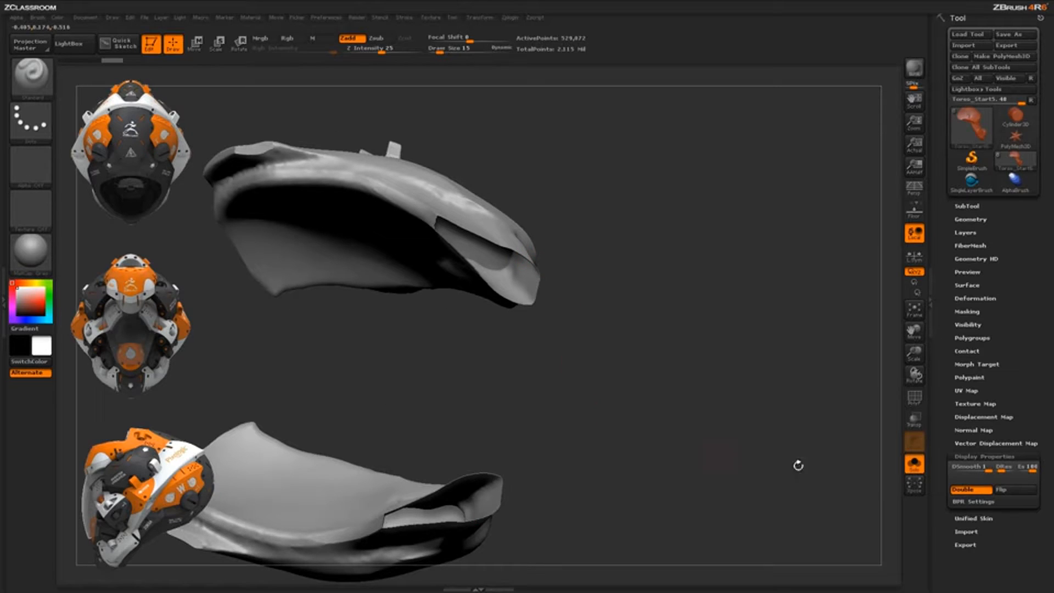
{"action": "left_click", "coordinate": [971, 489]}
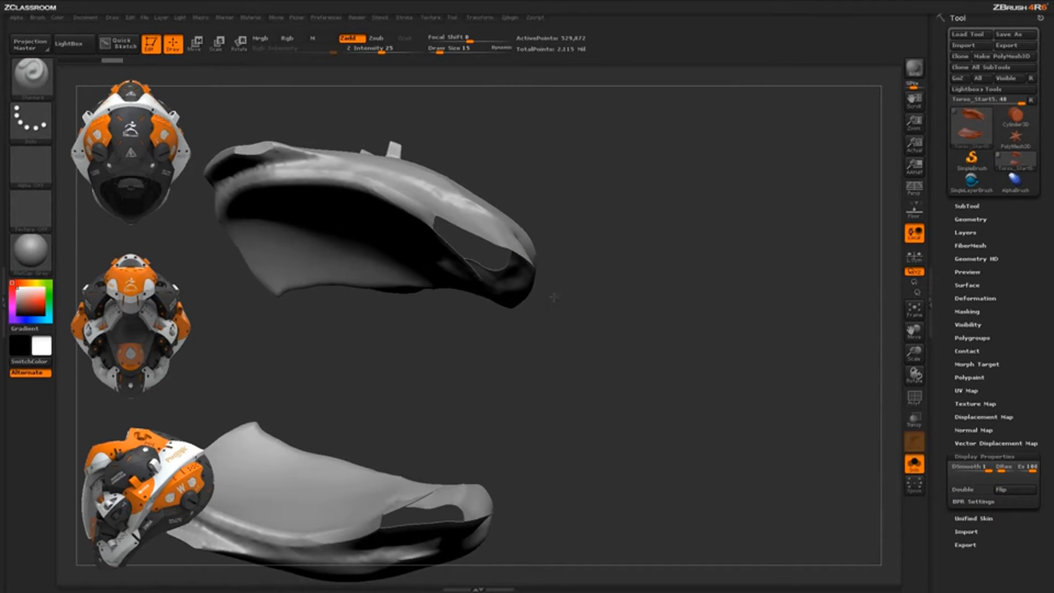
{"action": "mouse_move", "coordinate": [554, 297]}
{"action": "left_mouse_down"}
{"action": "mouse_move", "coordinate": [529, 379]}
{"action": "mouse_move", "coordinate": [548, 308]}
{"action": "left_mouse_up"}
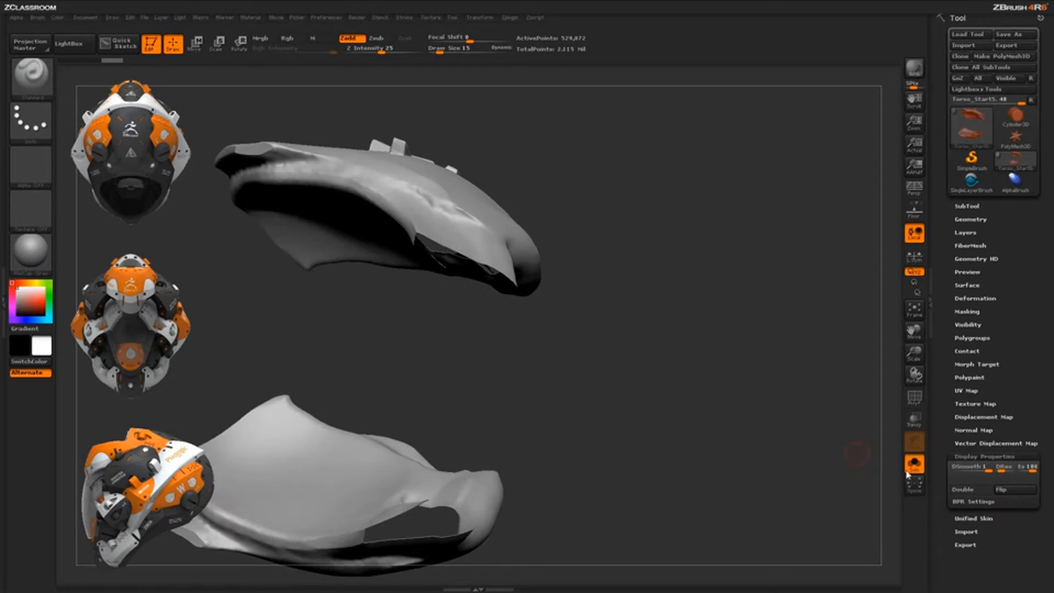
Turn Double display back on and restore the hidden part of the panel.
{"action": "left_click", "coordinate": [970, 489]}
{"action": "left_click_drag", "start_coordinate": [657, 367], "coordinate": [552, 347]}
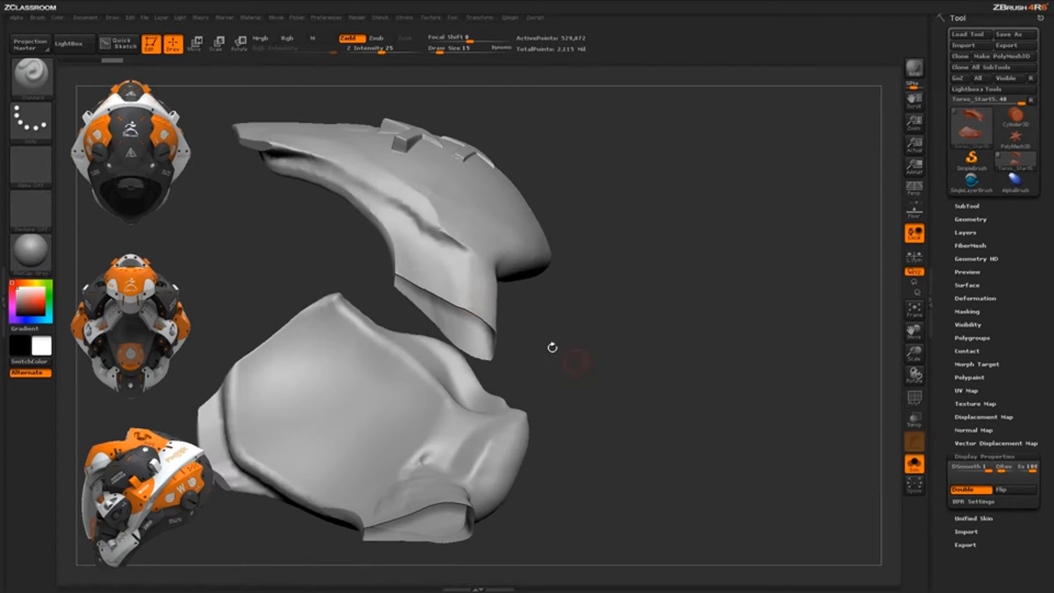
{"action": "left_click_drag", "start_coordinate": [675, 336], "coordinate": [655, 397]}
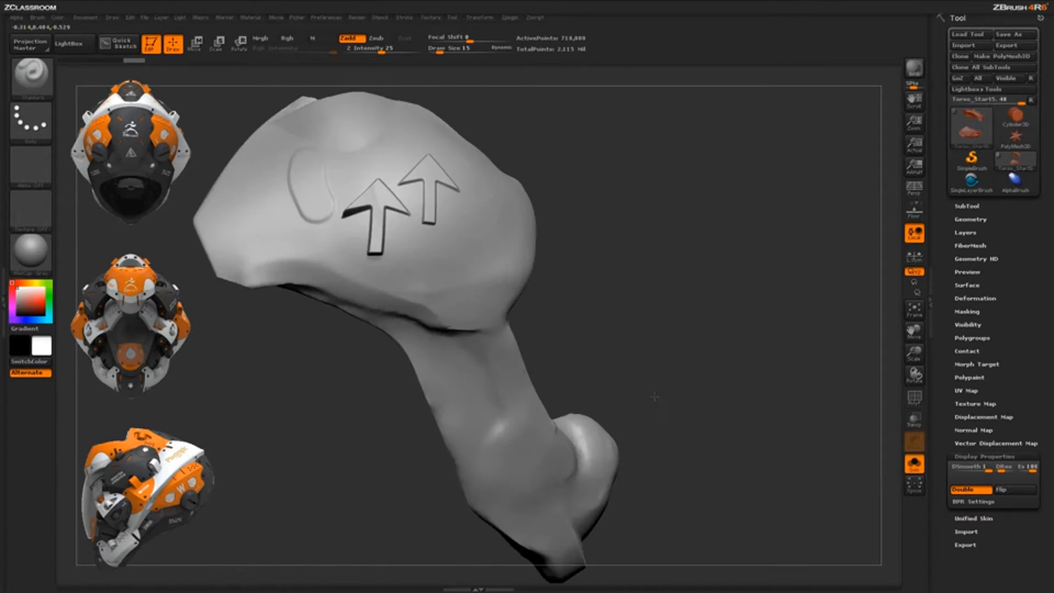
Drop the isolated side panel onto the canvas in Projection Master with Double Sided, Deformation and Normalized enabled.
{"action": "left_click_drag", "start_coordinate": [772, 428], "coordinate": [624, 344]}
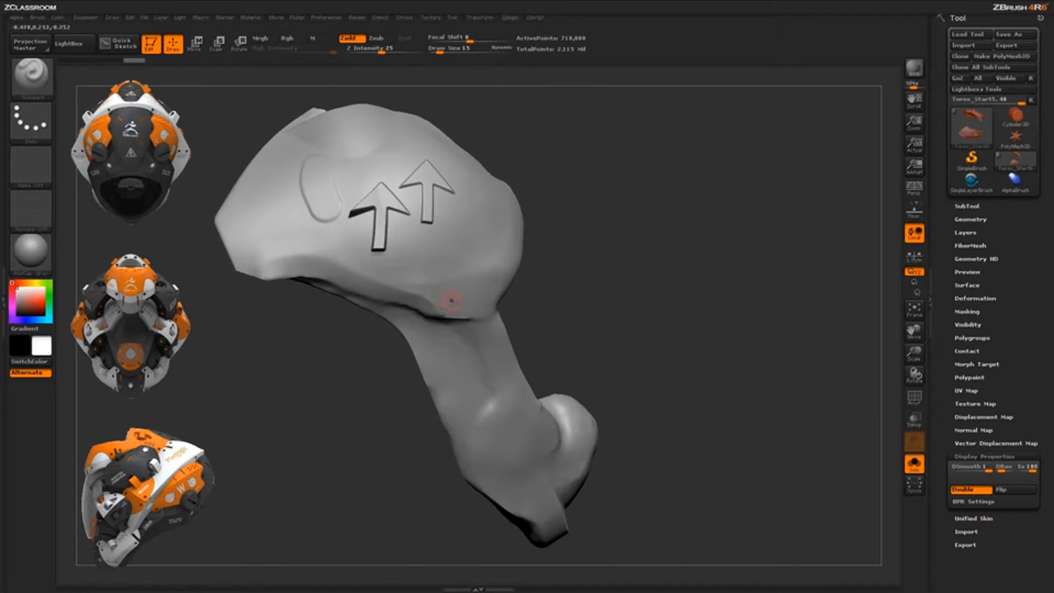
{"action": "left_click_drag", "start_coordinate": [530, 310], "coordinate": [418, 305]}
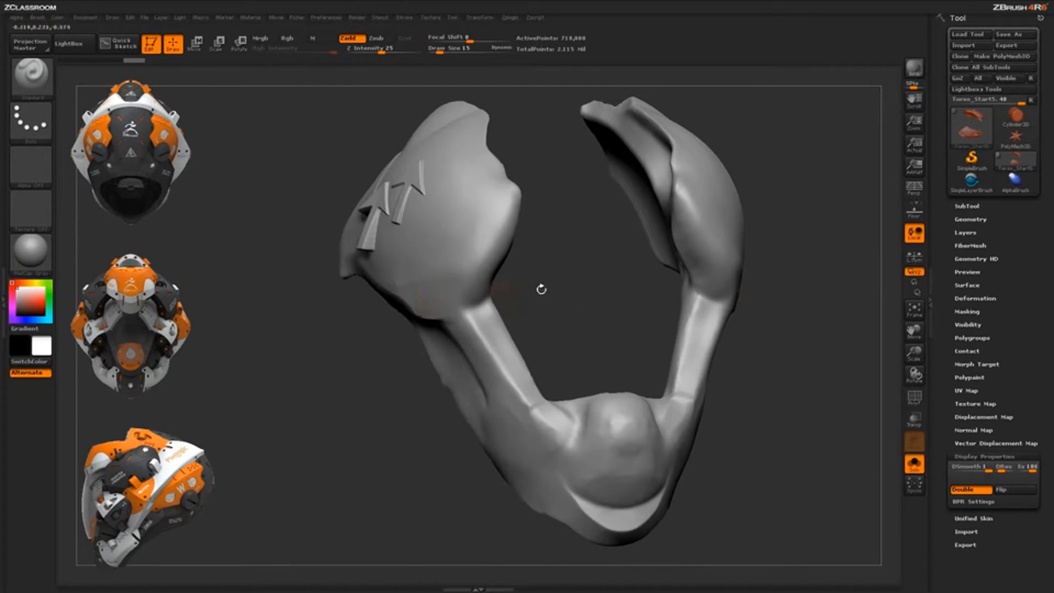
{"action": "left_click_drag", "start_coordinate": [768, 362], "coordinate": [809, 356]}
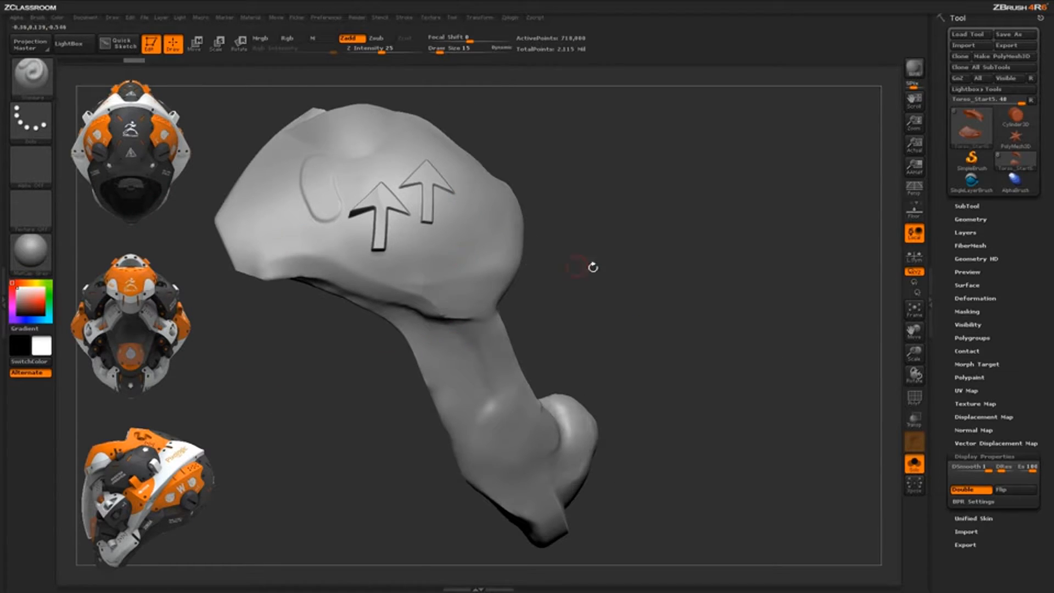
{"action": "left_click_drag", "start_coordinate": [593, 266], "coordinate": [620, 294]}
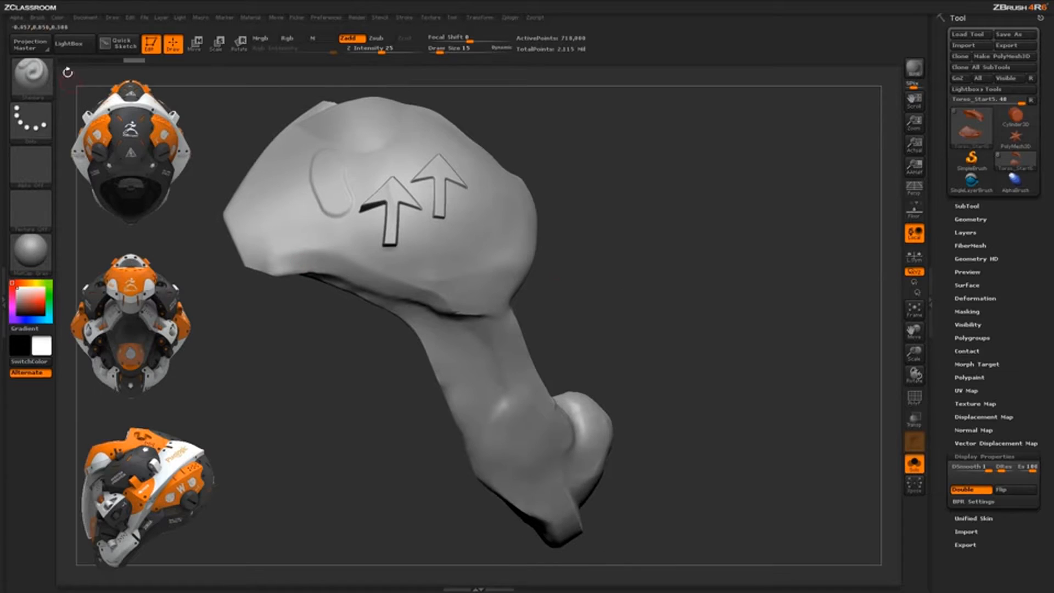
{"action": "left_click", "coordinate": [31, 44]}
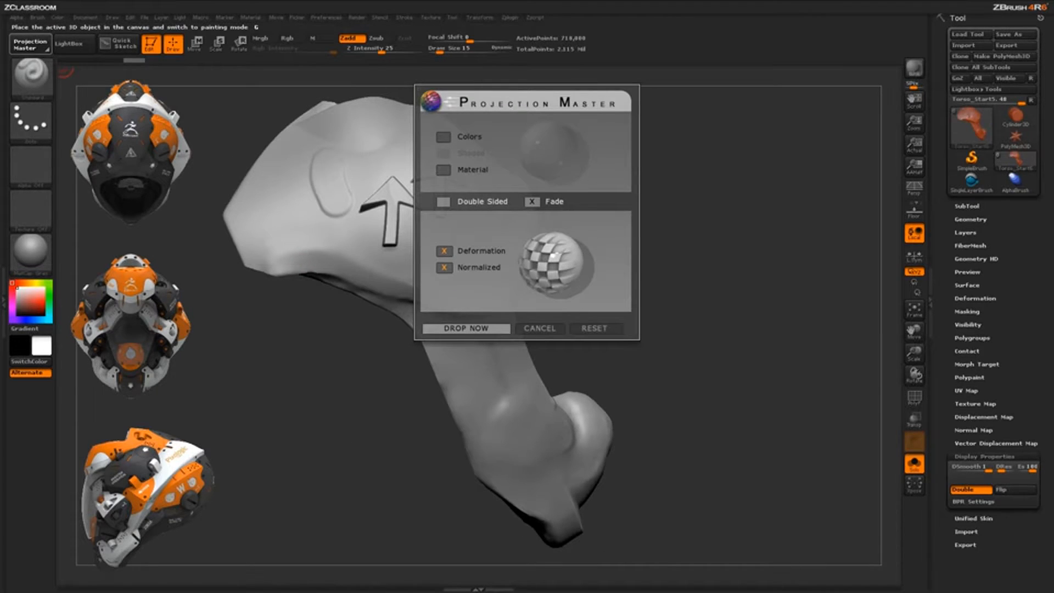
{"action": "left_click", "coordinate": [443, 202]}
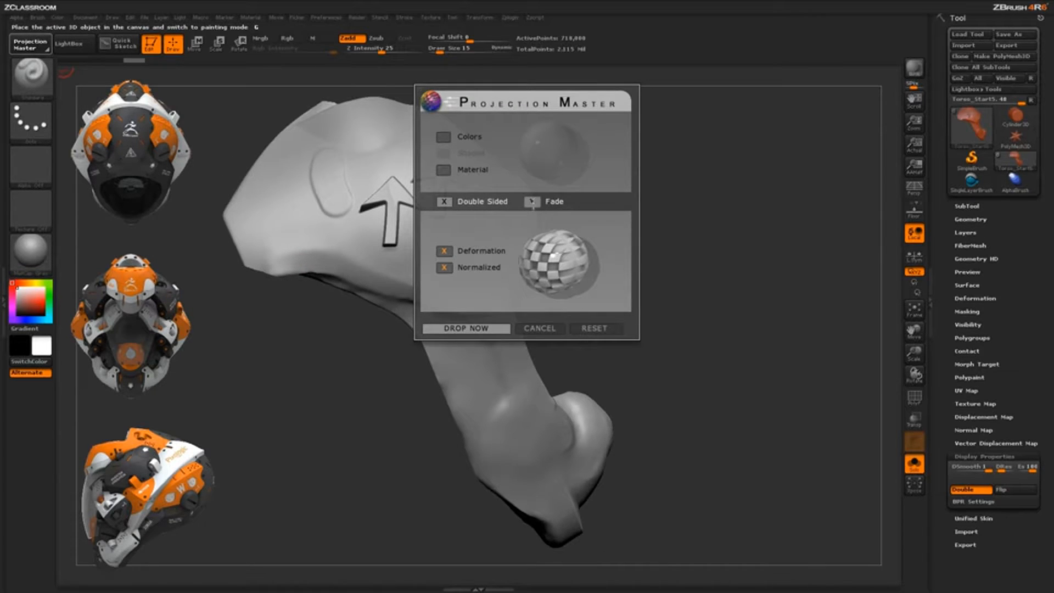
{"action": "left_click", "coordinate": [471, 328]}
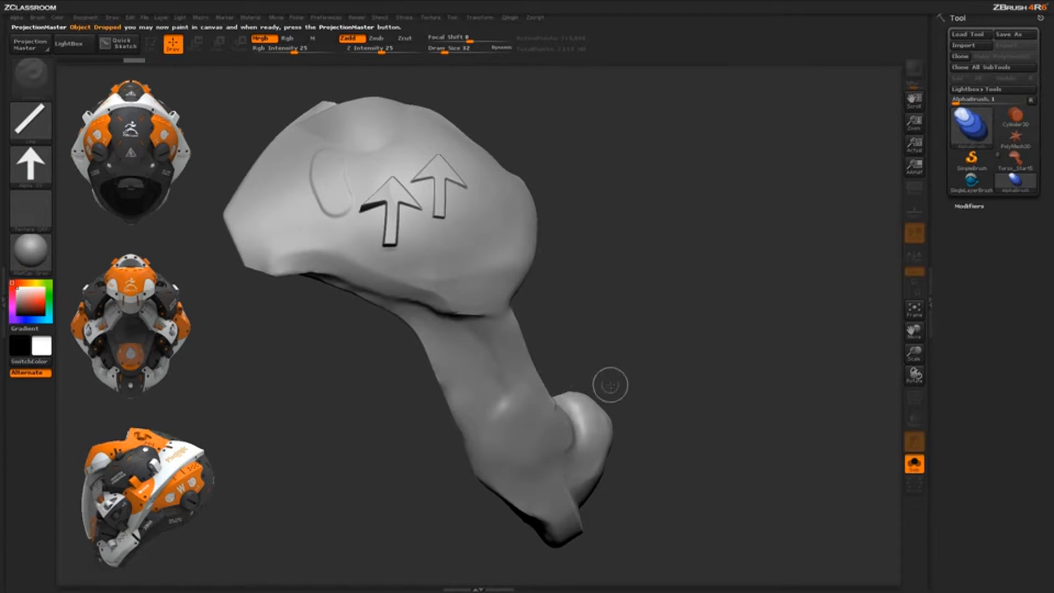
Stamp a small raised circle near the rounded panel's lower edge using the DragRect stroke and Alpha 14.
{"action": "left_click", "coordinate": [32, 120]}
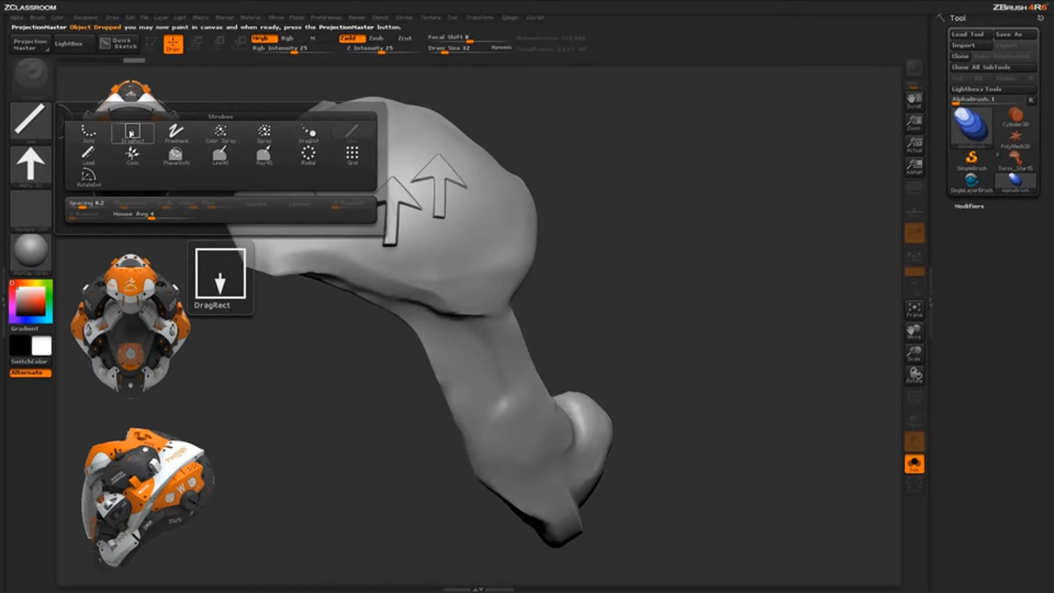
{"action": "left_click", "coordinate": [131, 133]}
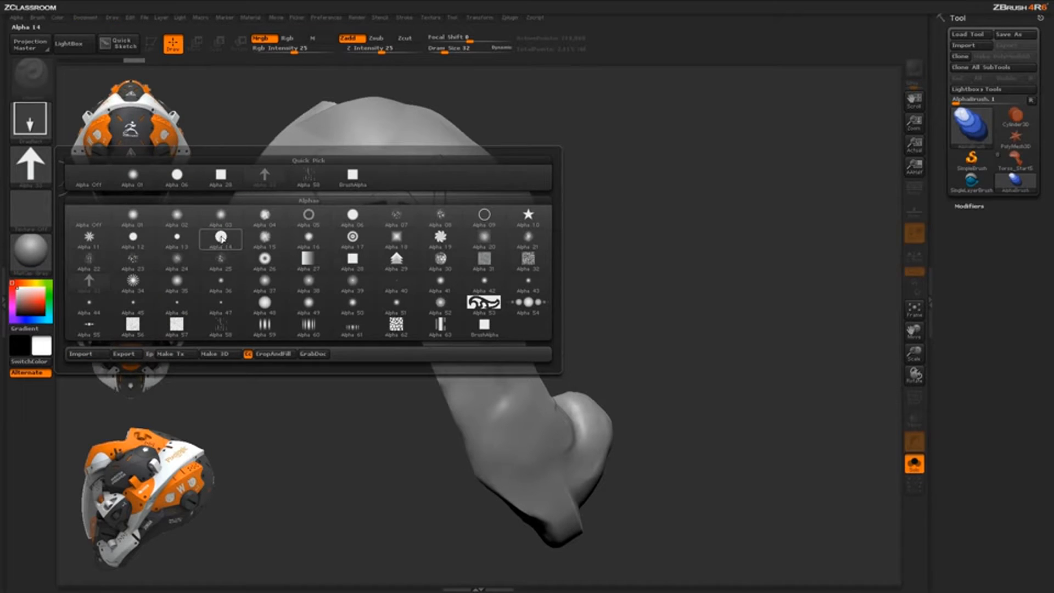
{"action": "left_click", "coordinate": [221, 237]}
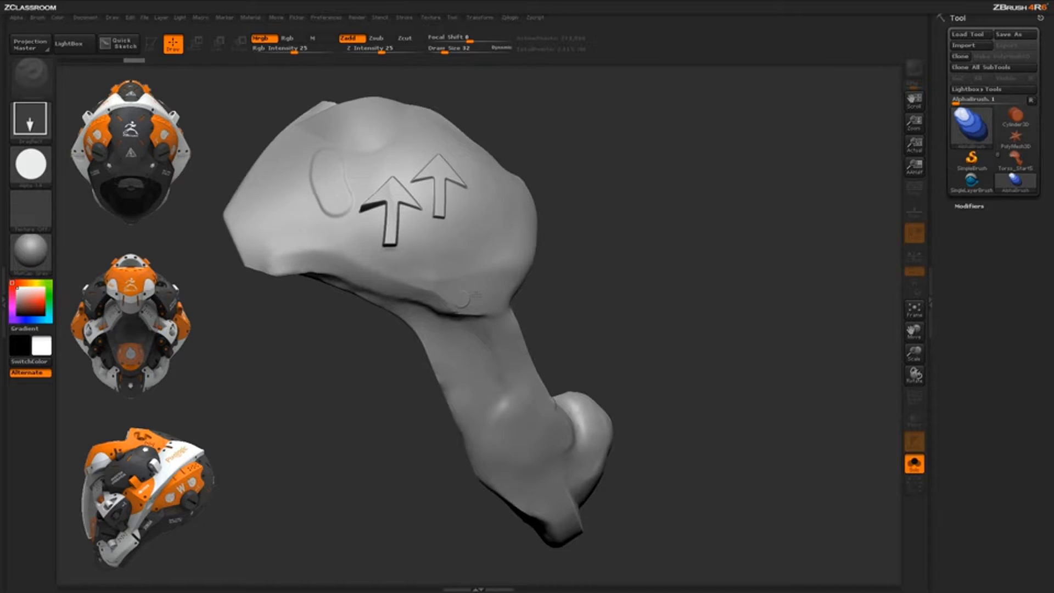
{"action": "left_click_drag", "start_coordinate": [490, 318], "coordinate": [501, 309]}
Snapshot the small circle, place the copy just in front of the first one, and return to drawing.
{"action": "left_click", "coordinate": [196, 43]}
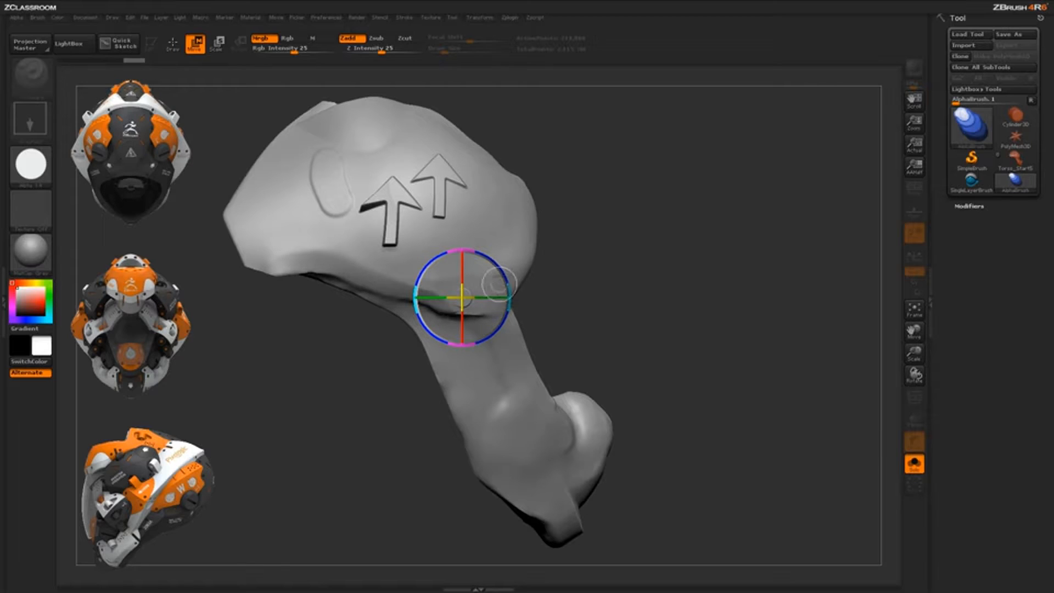
{"action": "key", "text": "shift+s"}
{"action": "left_click_drag", "start_coordinate": [504, 277], "coordinate": [531, 277]}
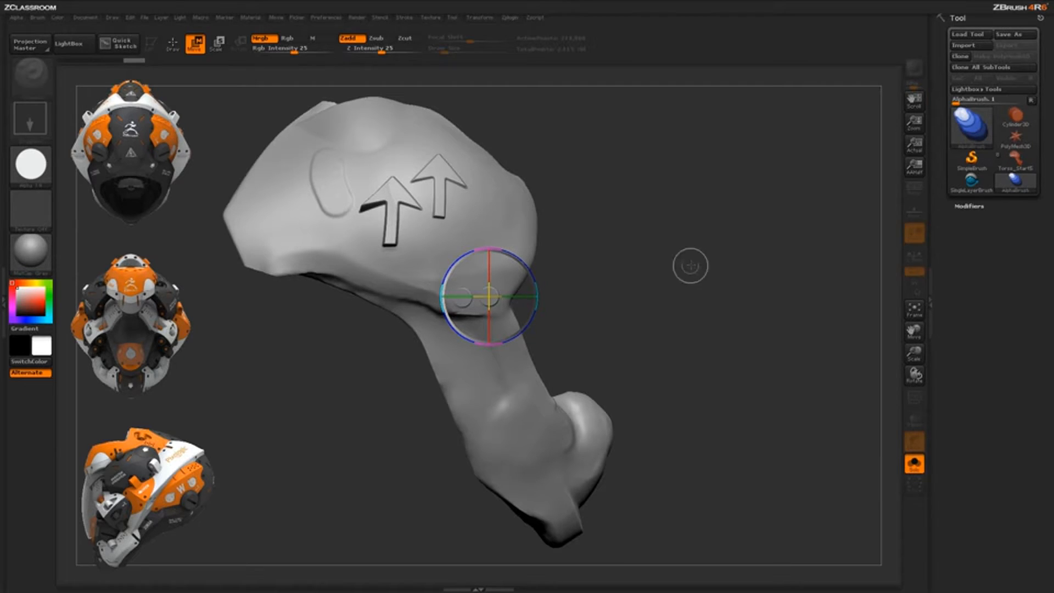
{"action": "left_click", "coordinate": [173, 43]}
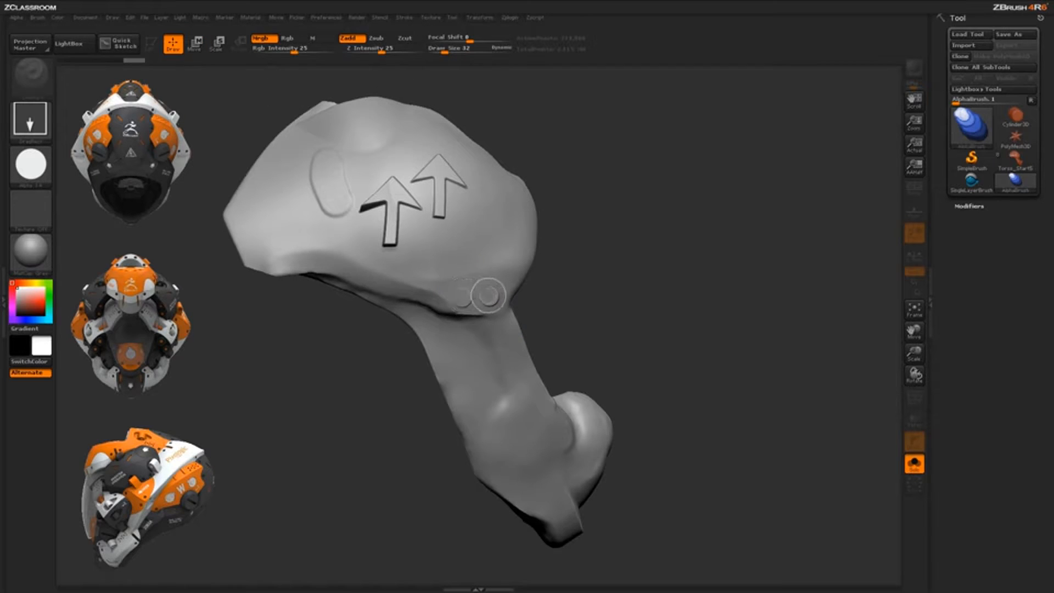
{"action": "mouse_move", "coordinate": [488, 296]}
{"action": "left_mouse_down"}
{"action": "mouse_move", "coordinate": [459, 297]}
{"action": "mouse_move", "coordinate": [478, 288]}
{"action": "mouse_move", "coordinate": [488, 296]}
{"action": "left_mouse_up"}
Carve a smaller recess inside the first circle using Zsub with higher Z Intensity, and snapshot a copy into the second circle.
{"action": "left_click", "coordinate": [381, 40]}
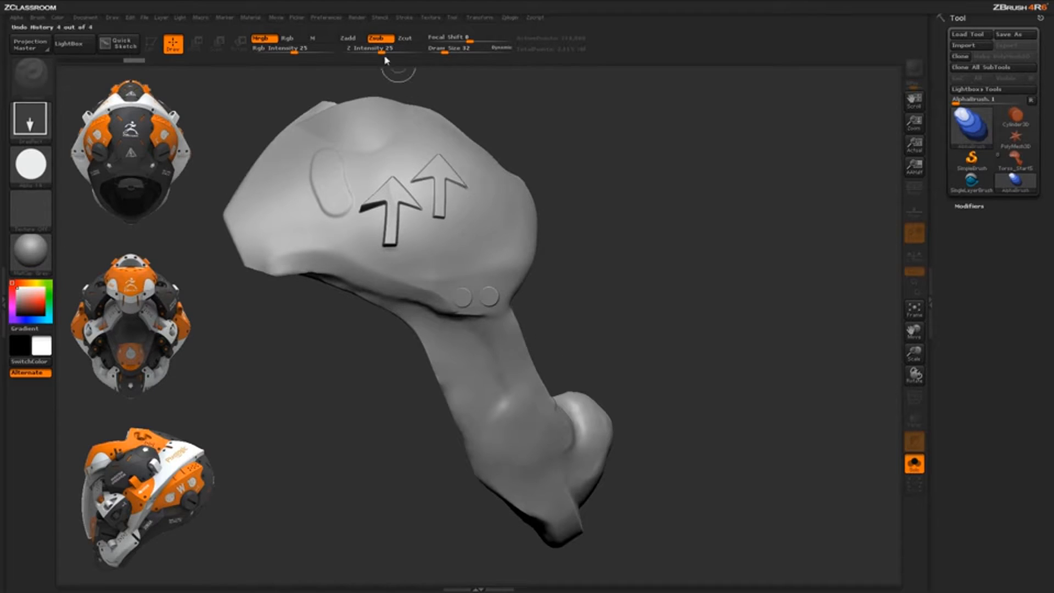
{"action": "left_click_drag", "start_coordinate": [381, 50], "coordinate": [395, 49]}
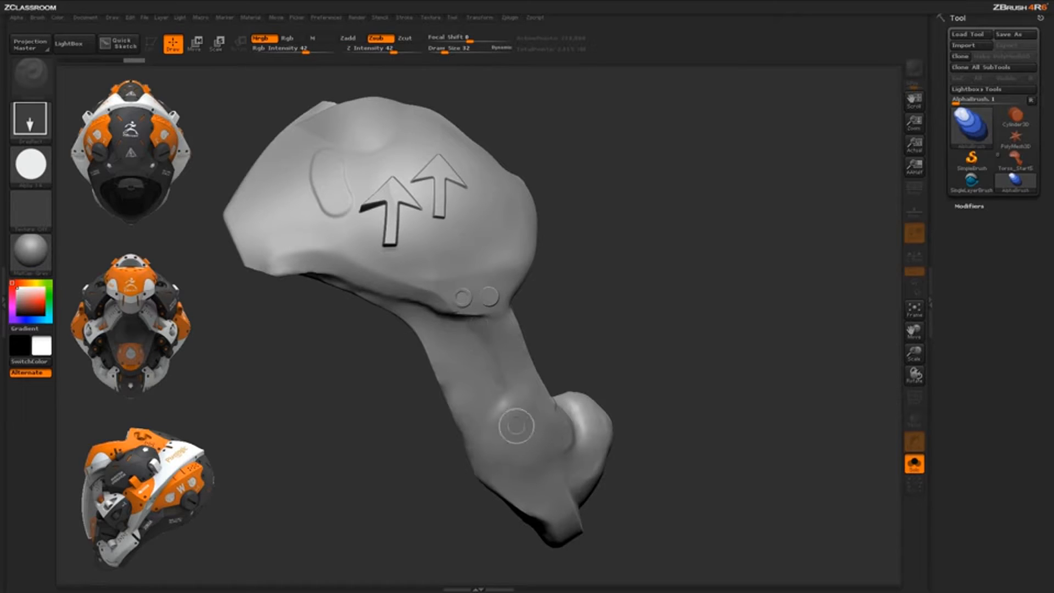
{"action": "left_click_drag", "start_coordinate": [393, 50], "coordinate": [402, 50]}
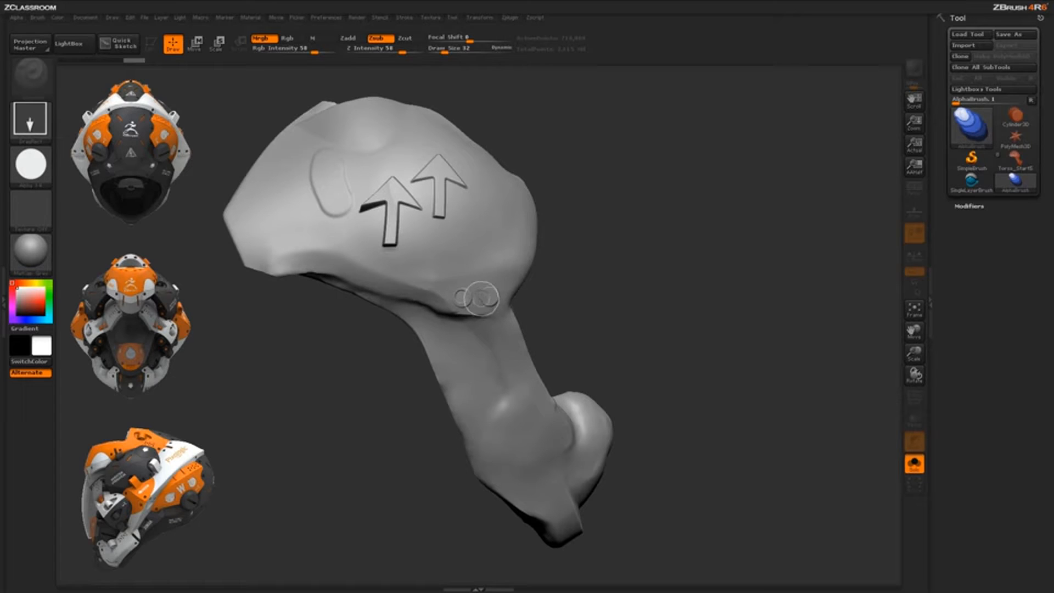
{"action": "left_click", "coordinate": [195, 42]}
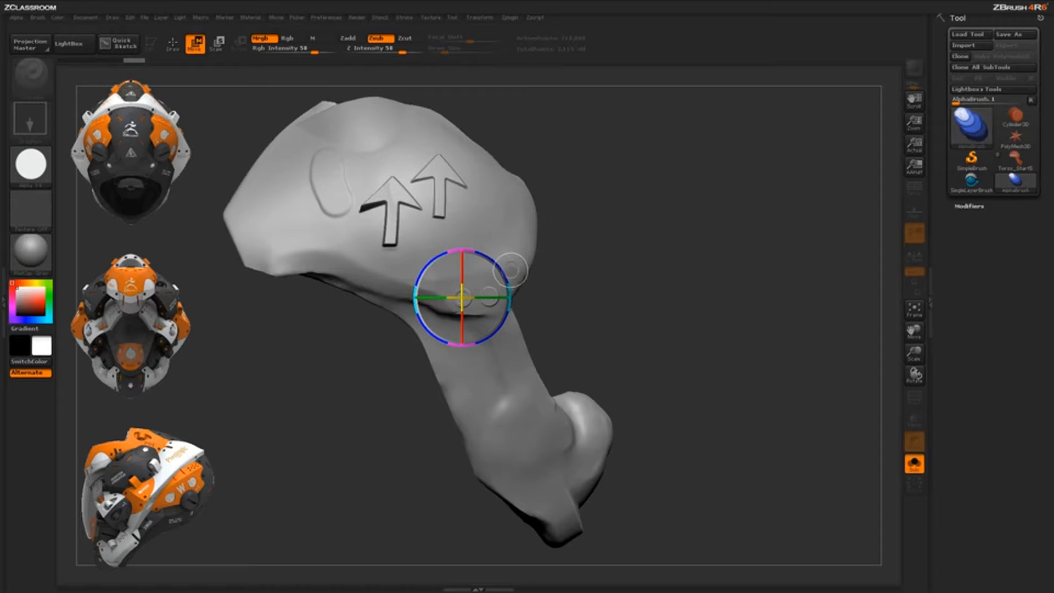
{"action": "left_click_drag", "start_coordinate": [501, 271], "coordinate": [529, 273]}
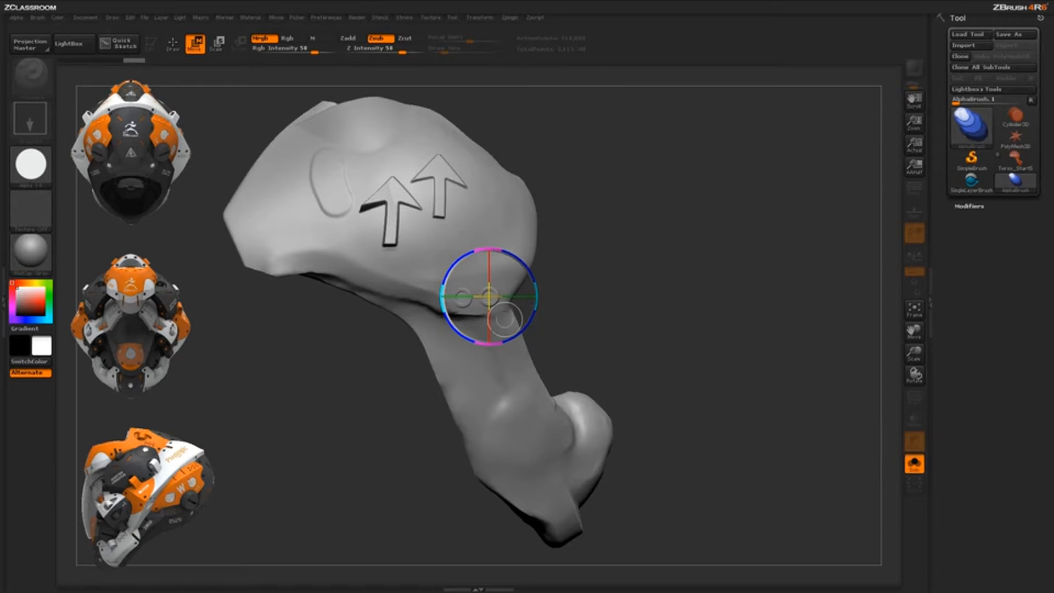
Return to drawing and pick up the side panel from Projection Master with Double Sided, Fade, Deformation and Normalized enabled.
{"action": "left_click", "coordinate": [173, 44]}
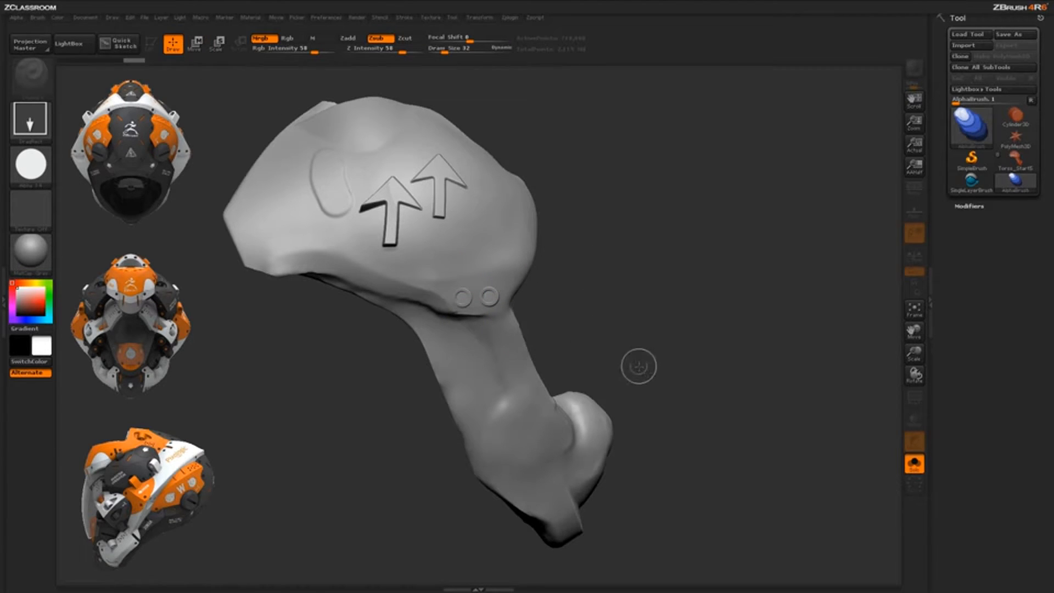
{"action": "left_click", "coordinate": [31, 44]}
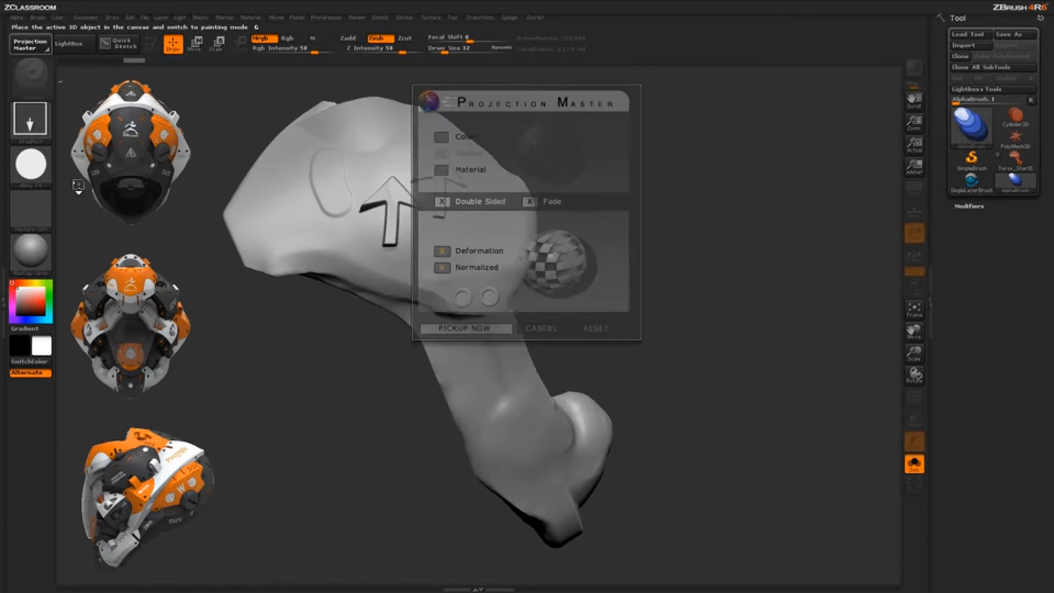
{"action": "left_click", "coordinate": [464, 327]}
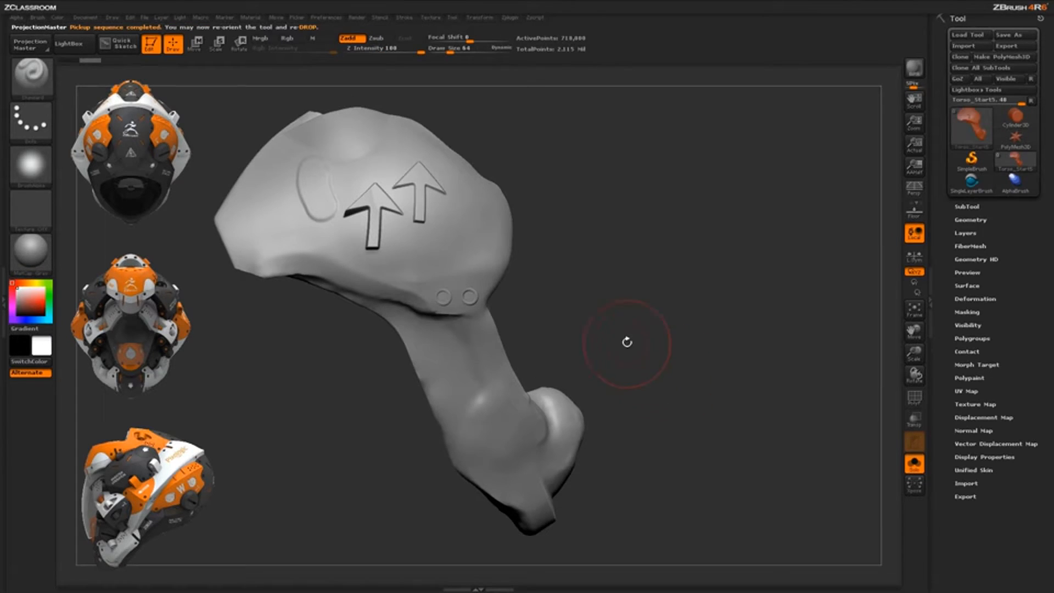
Examine the two circles near the lower edge of the rounded panel on both sides of the model.
{"action": "left_click_drag", "start_coordinate": [644, 334], "coordinate": [473, 288]}
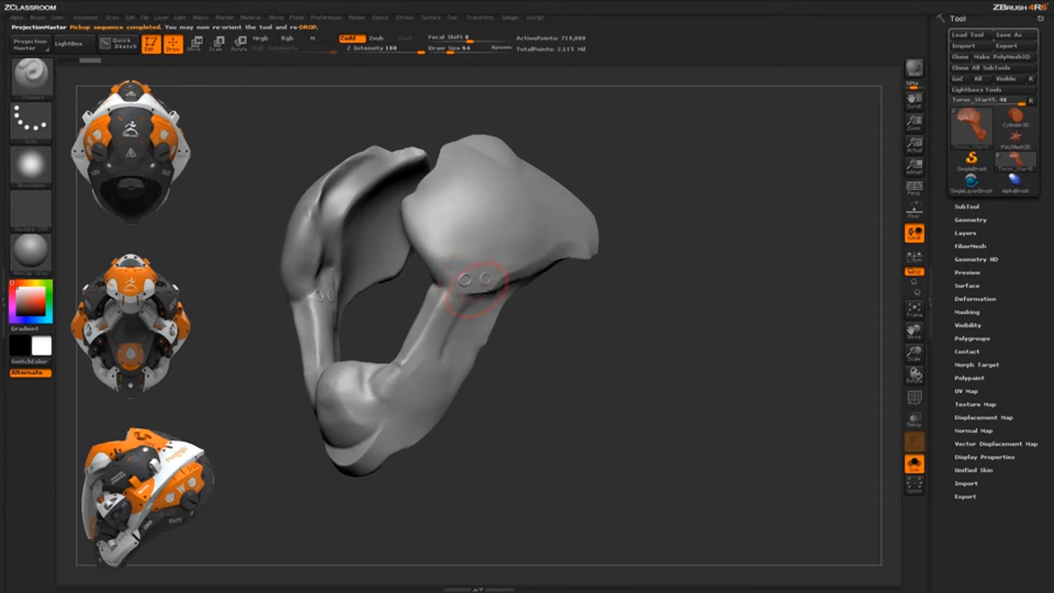
{"action": "left_click_drag", "start_coordinate": [571, 372], "coordinate": [332, 299]}
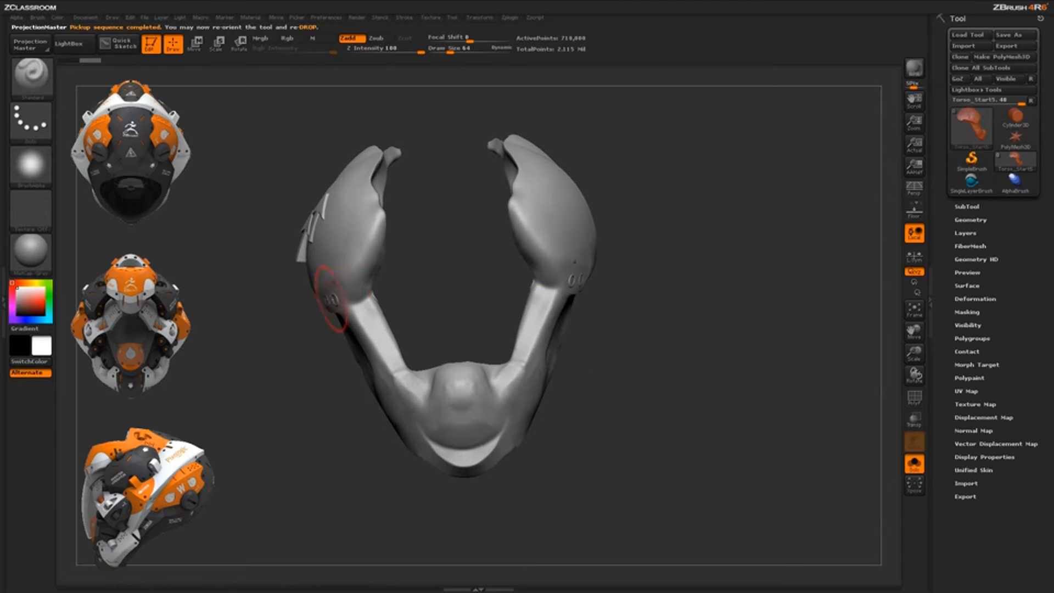
{"action": "mouse_move", "coordinate": [520, 312]}
{"action": "left_mouse_down"}
{"action": "mouse_move", "coordinate": [679, 339]}
{"action": "mouse_move", "coordinate": [727, 334]}
{"action": "mouse_move", "coordinate": [623, 310]}
{"action": "mouse_move", "coordinate": [684, 344]}
{"action": "mouse_move", "coordinate": [384, 295]}
{"action": "mouse_move", "coordinate": [560, 365]}
{"action": "mouse_move", "coordinate": [500, 347]}
{"action": "left_mouse_up"}
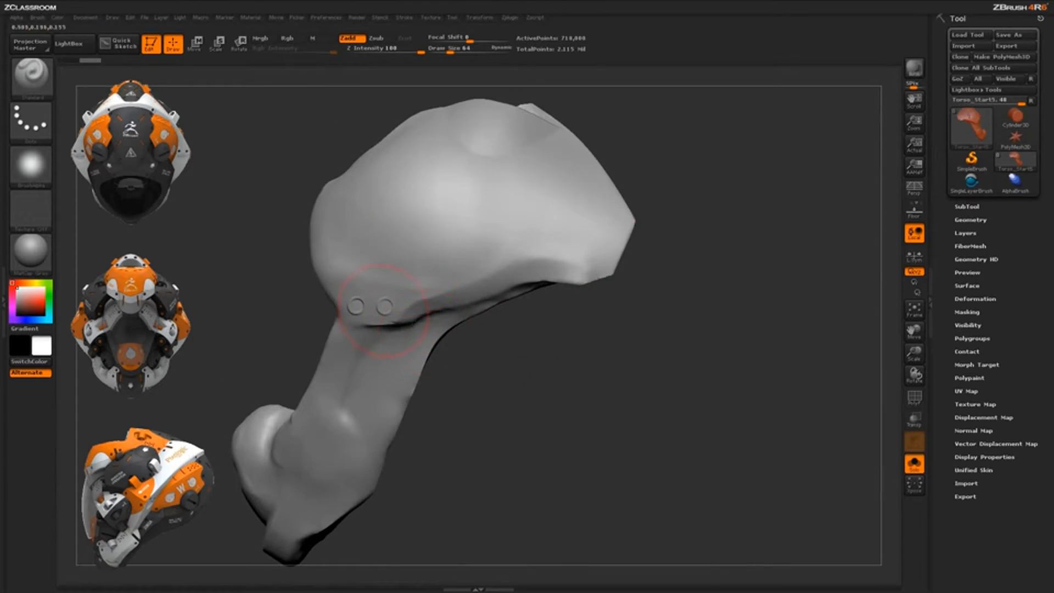
{"action": "left_click_drag", "start_coordinate": [596, 395], "coordinate": [802, 389]}
{"action": "left_click_drag", "start_coordinate": [753, 314], "coordinate": [700, 316], "text": "alt"}
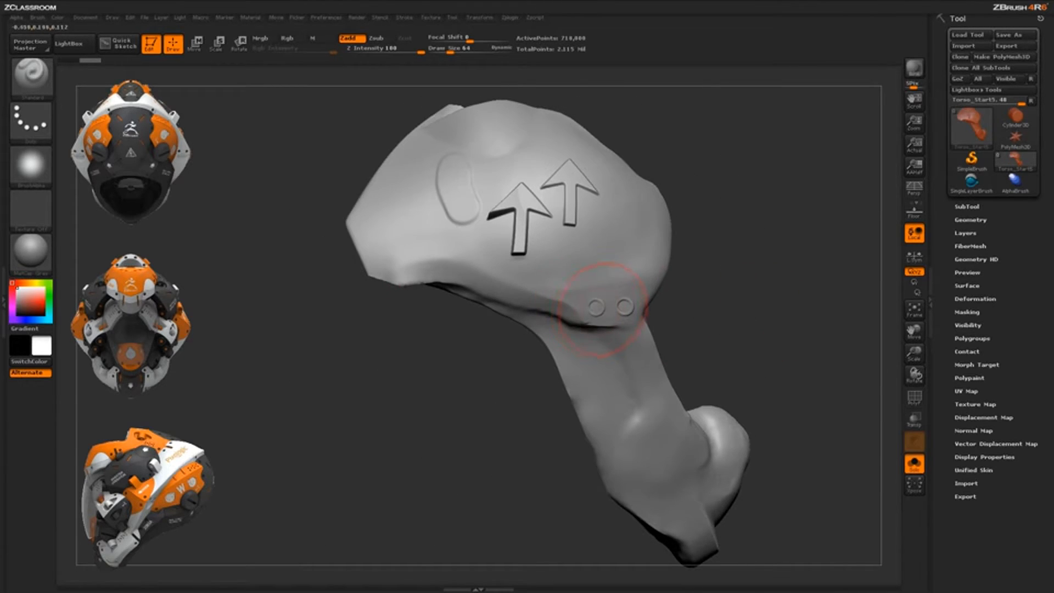
{"action": "left_click_drag", "start_coordinate": [762, 330], "coordinate": [655, 328], "text": "alt"}
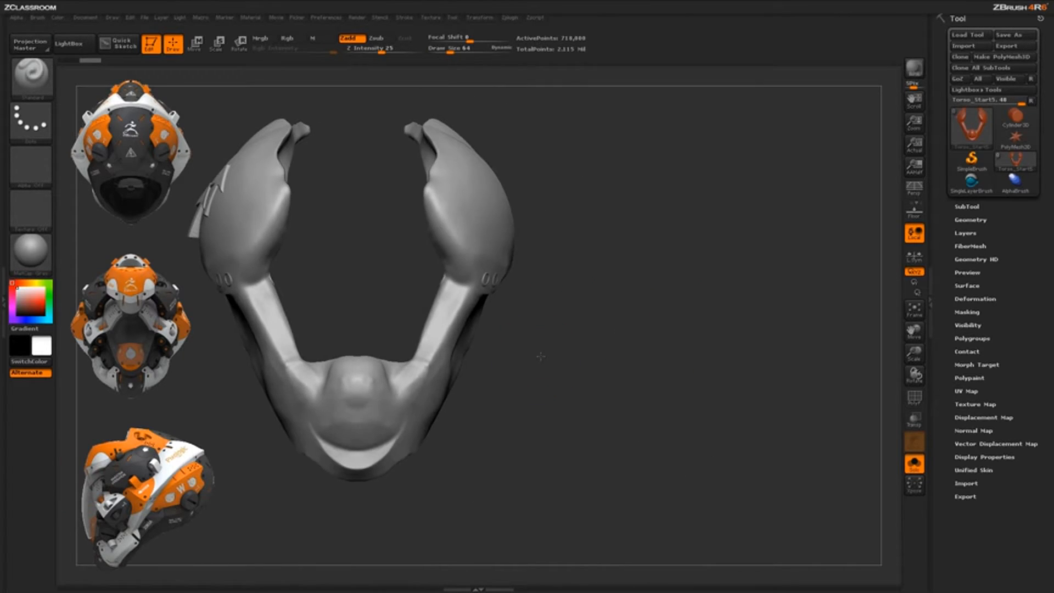
{"action": "mouse_move", "coordinate": [521, 377]}
{"action": "left_mouse_down", "text": "alt"}
{"action": "mouse_move", "coordinate": [594, 397]}
{"action": "mouse_move", "coordinate": [586, 405]}
{"action": "mouse_move", "coordinate": [587, 391]}
{"action": "mouse_move", "coordinate": [555, 393]}
{"action": "mouse_move", "coordinate": [566, 443]}
{"action": "left_mouse_up", "text": "alt"}
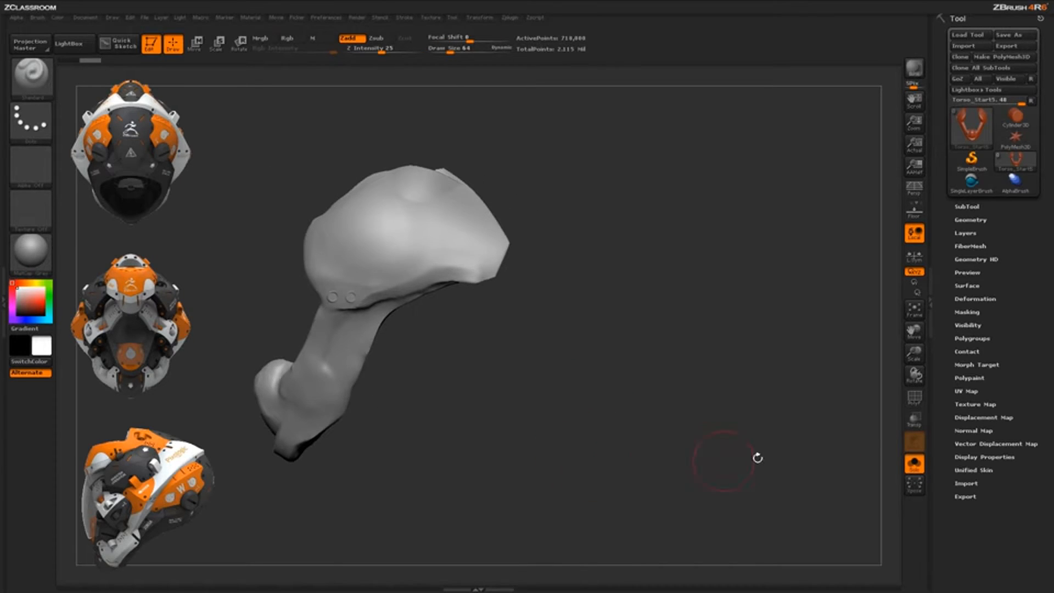
Show the whole helmet, select the central top shell subtool, isolate it and face its rounded back.
{"action": "left_click", "coordinate": [914, 462]}
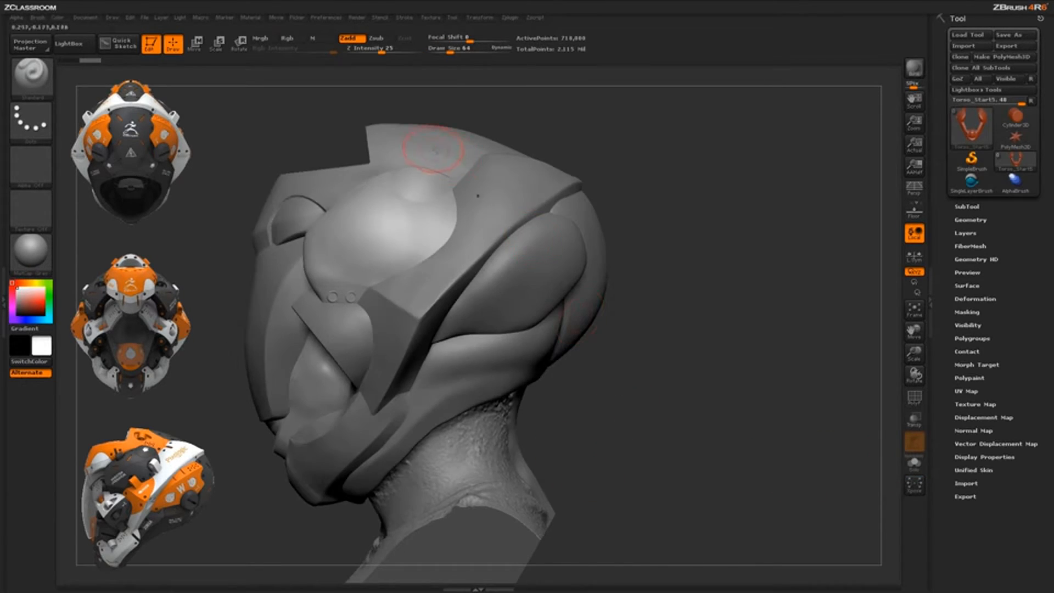
{"action": "left_click", "coordinate": [434, 144], "text": "alt"}
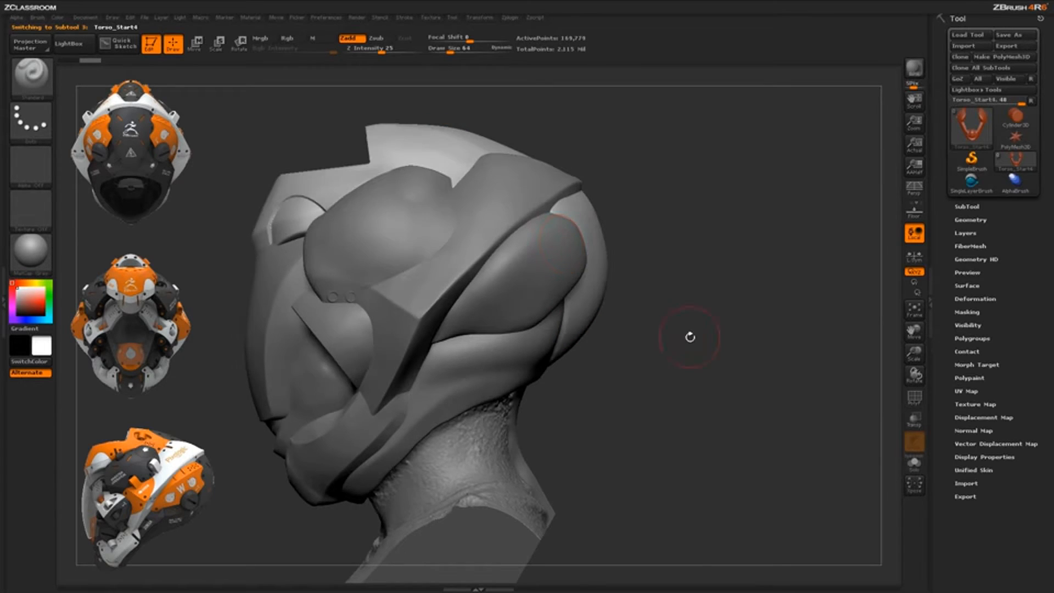
{"action": "left_click_drag", "start_coordinate": [690, 336], "coordinate": [629, 310]}
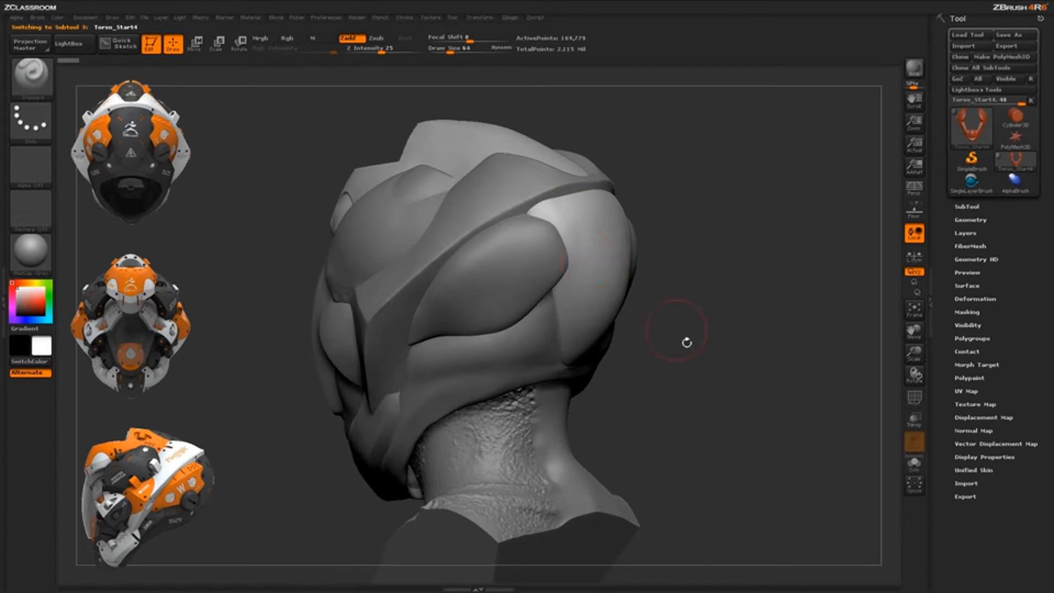
{"action": "left_click", "coordinate": [914, 463]}
{"action": "left_click_drag", "start_coordinate": [762, 430], "coordinate": [494, 290]}
{"action": "left_click_drag", "start_coordinate": [529, 353], "coordinate": [625, 375], "text": "alt"}
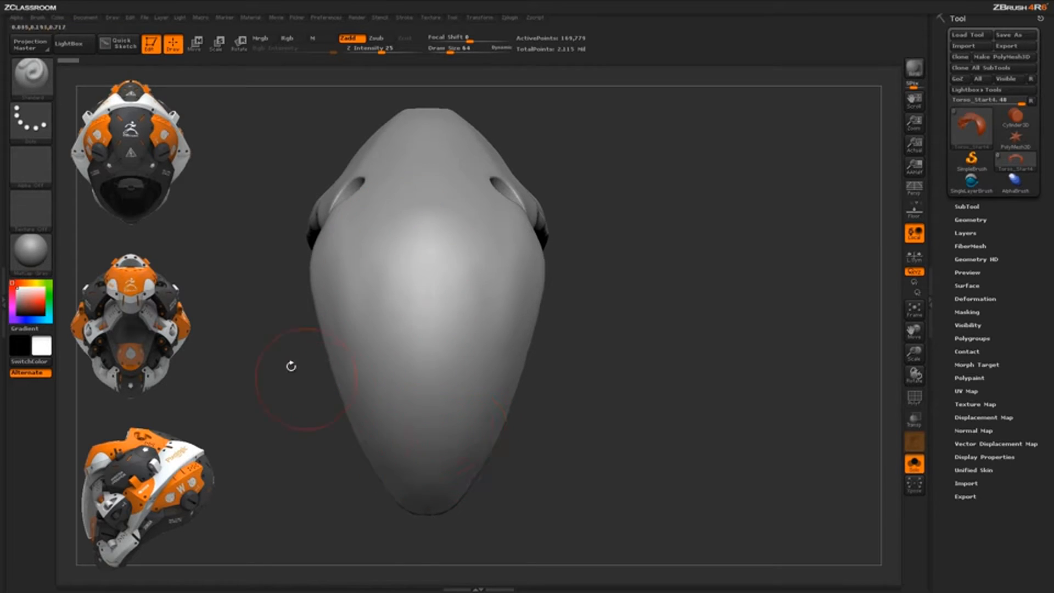
Drop the shell in Projection Master without Double Sided, and set the SingleLayerBrush to Zsub at Z Intensity 67.
{"action": "left_click", "coordinate": [39, 48]}
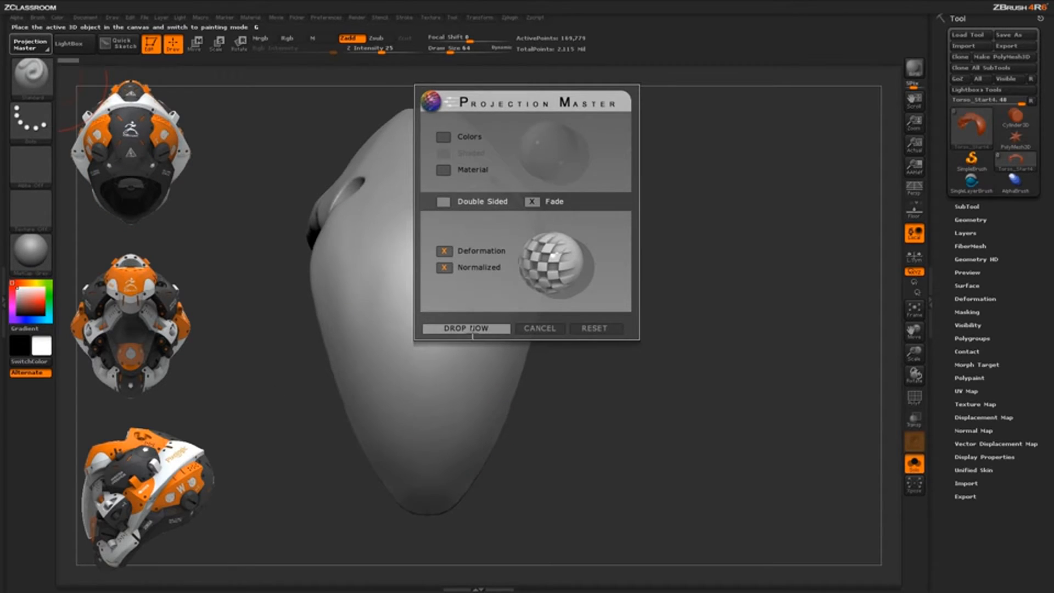
{"action": "left_click", "coordinate": [472, 328]}
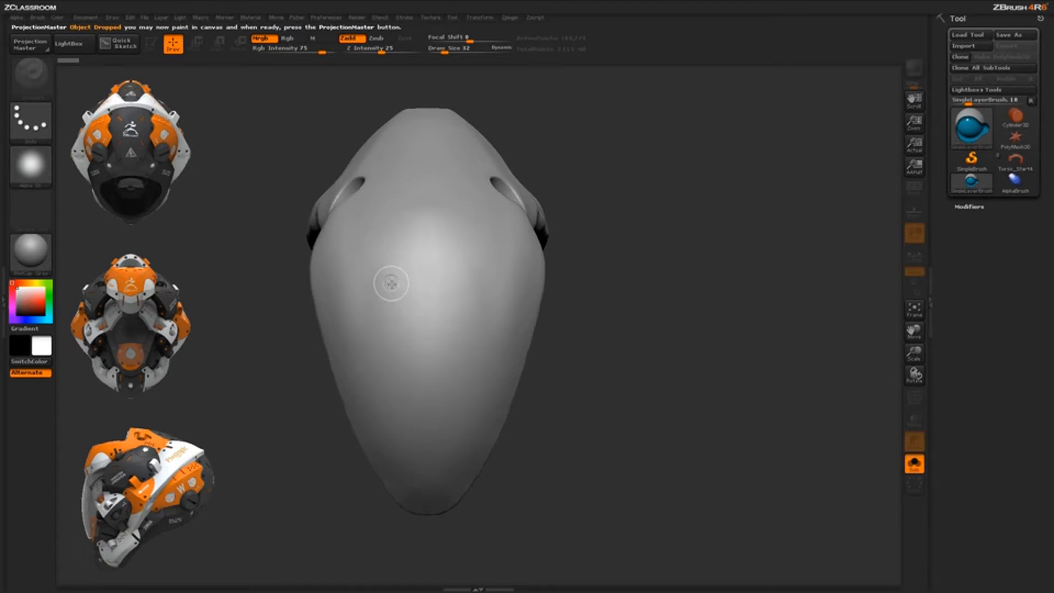
{"action": "key", "text": "alt"}
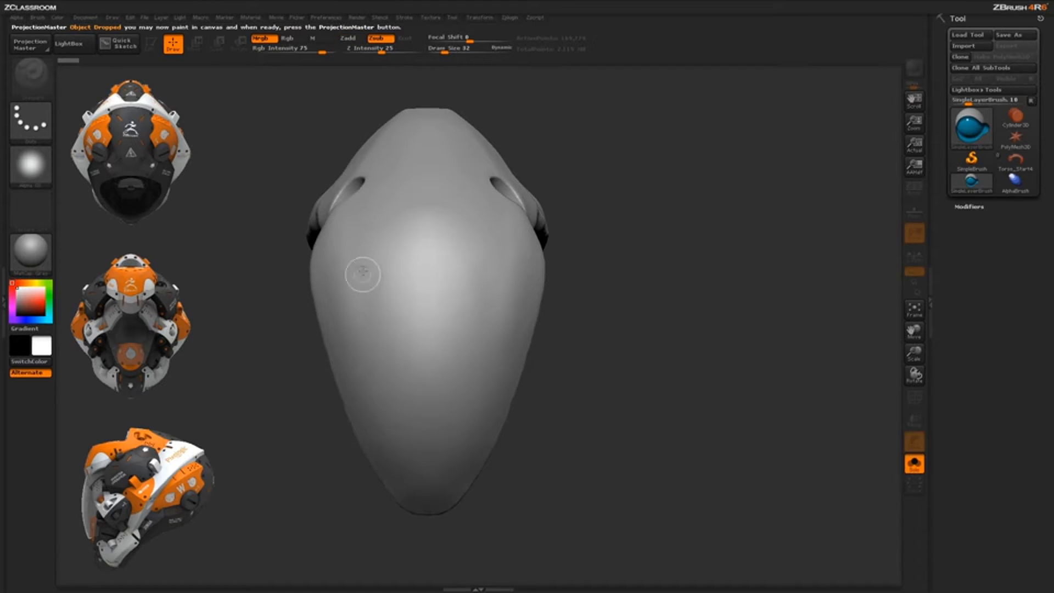
{"action": "left_click_drag", "start_coordinate": [381, 48], "coordinate": [406, 49]}
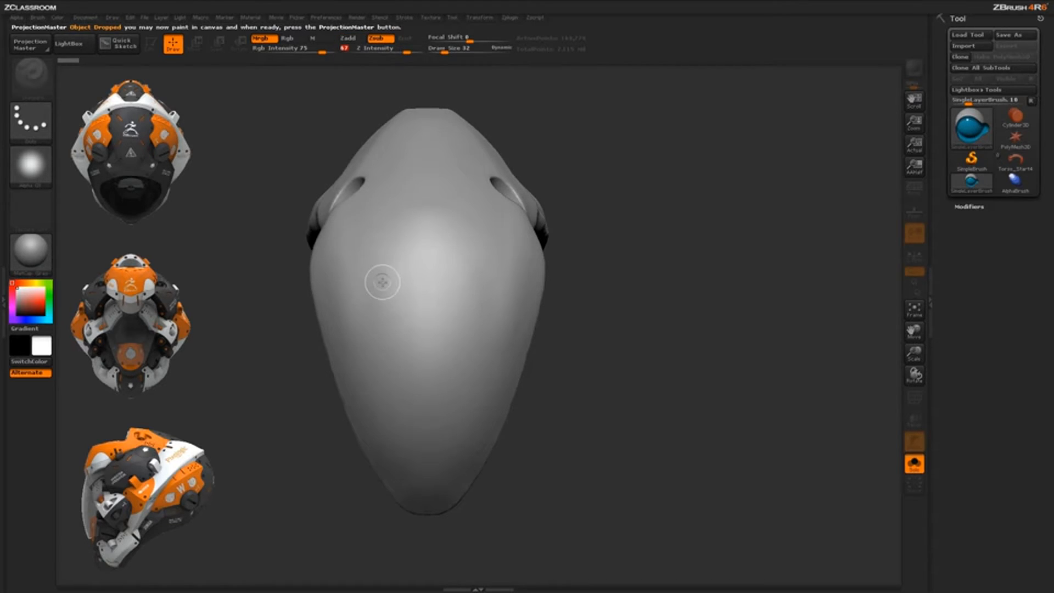
Carve six circular recesses in two columns of three down the back of the shell.
{"action": "left_click", "coordinate": [381, 282]}
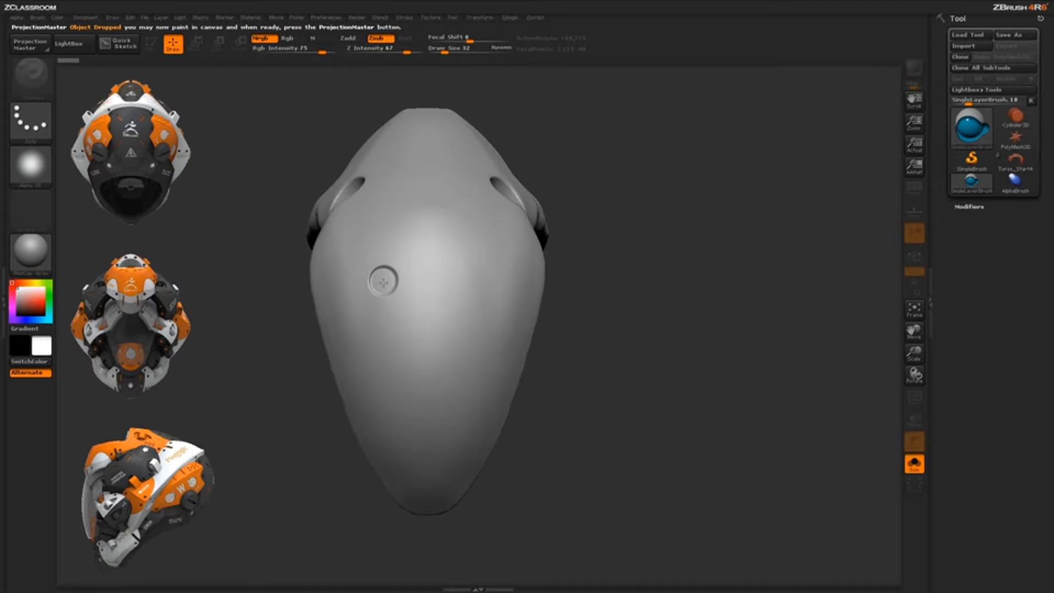
{"action": "left_click", "coordinate": [390, 350]}
{"action": "left_click", "coordinate": [399, 421]}
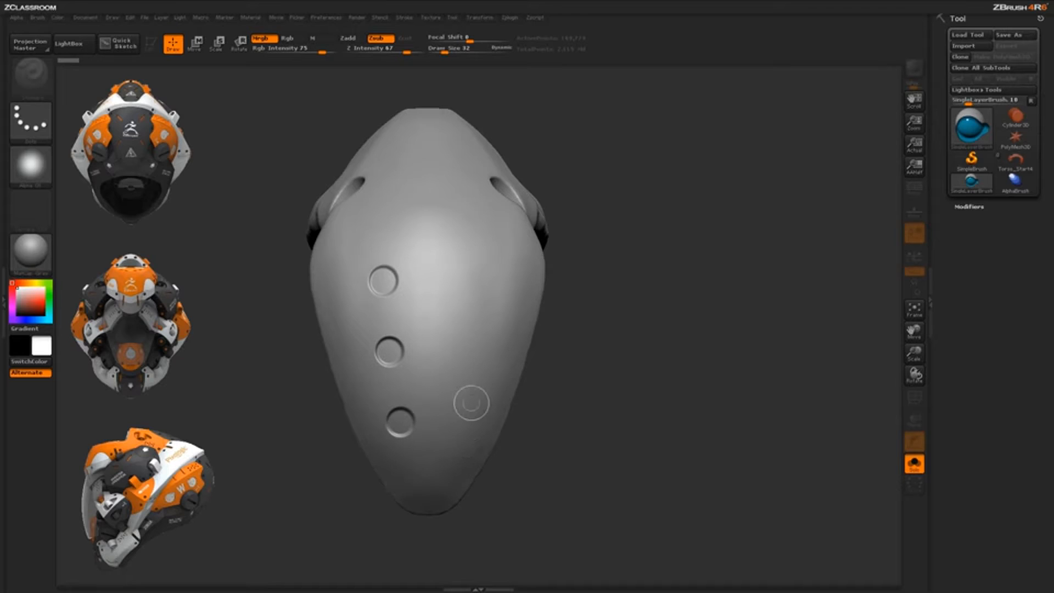
{"action": "left_click", "coordinate": [482, 285]}
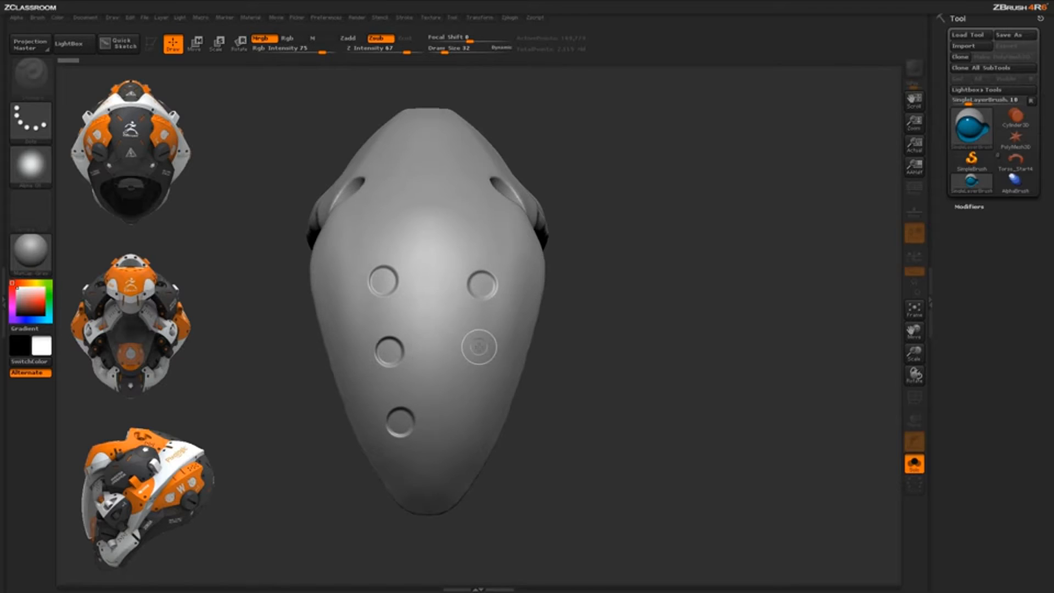
{"action": "left_click", "coordinate": [478, 347]}
{"action": "left_click", "coordinate": [471, 420]}
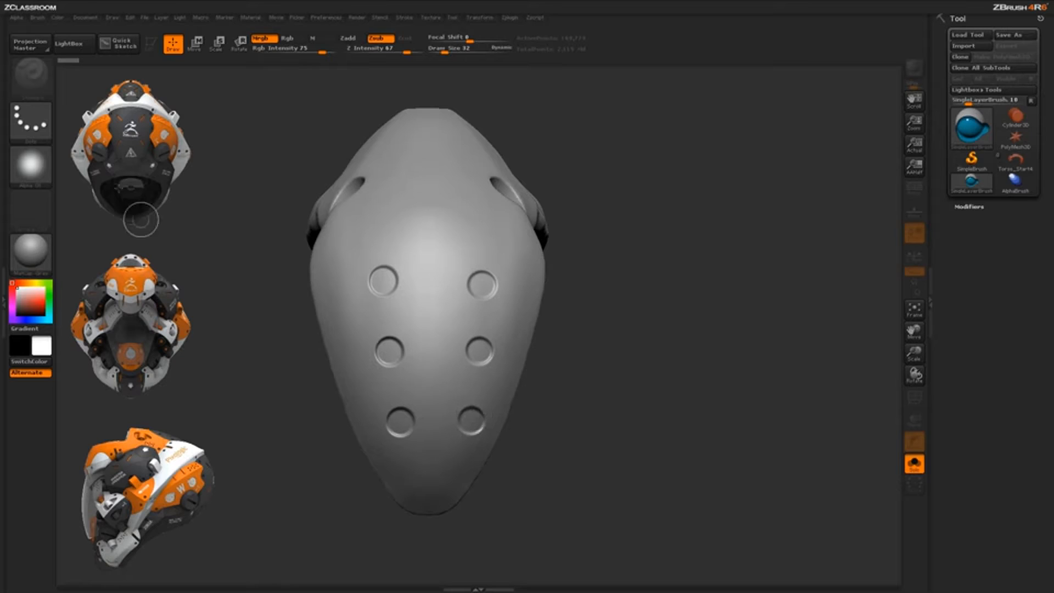
Pick up the carved shell from Projection Master and examine the six recesses from both sides.
{"action": "left_click", "coordinate": [30, 44]}
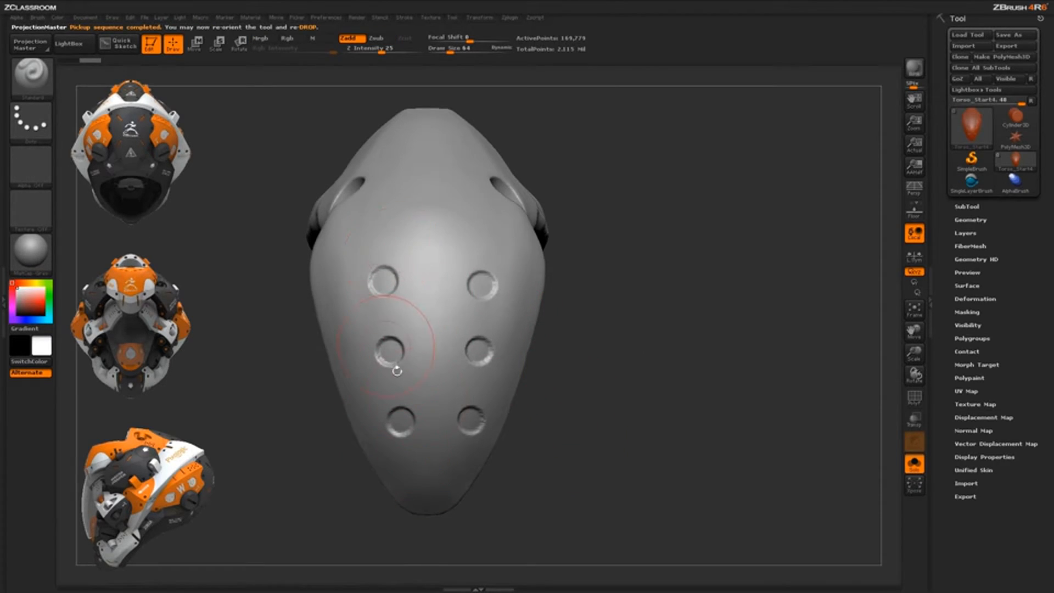
{"action": "left_click_drag", "start_coordinate": [595, 415], "coordinate": [613, 297]}
{"action": "mouse_move", "coordinate": [595, 231]}
{"action": "left_mouse_down"}
{"action": "mouse_move", "coordinate": [571, 242]}
{"action": "mouse_move", "coordinate": [447, 233]}
{"action": "left_mouse_up"}
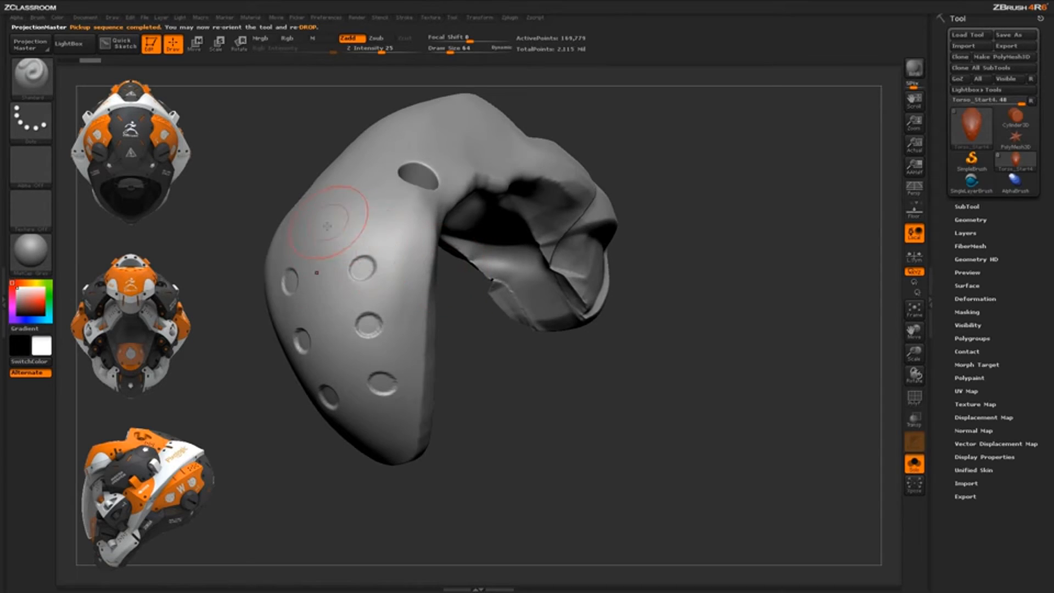
{"action": "mouse_move", "coordinate": [478, 412]}
{"action": "left_mouse_down"}
{"action": "mouse_move", "coordinate": [501, 388]}
{"action": "mouse_move", "coordinate": [581, 404]}
{"action": "mouse_move", "coordinate": [532, 399]}
{"action": "mouse_move", "coordinate": [532, 389]}
{"action": "mouse_move", "coordinate": [506, 398]}
{"action": "mouse_move", "coordinate": [538, 393]}
{"action": "mouse_move", "coordinate": [501, 324]}
{"action": "mouse_move", "coordinate": [494, 343]}
{"action": "mouse_move", "coordinate": [583, 357]}
{"action": "left_mouse_up"}
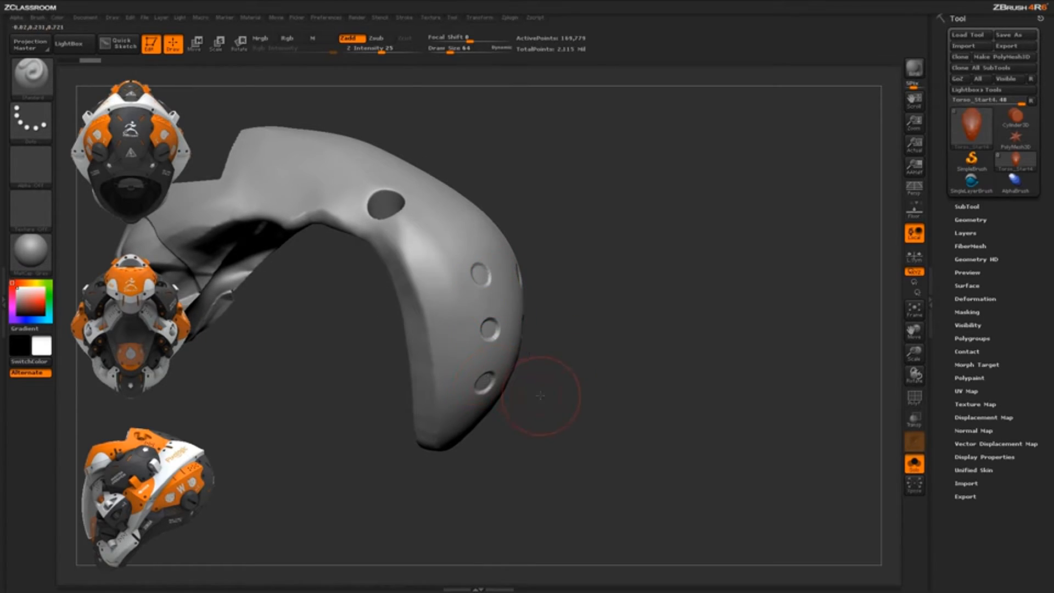
{"action": "left_click_drag", "start_coordinate": [540, 395], "coordinate": [469, 366]}
{"action": "left_click_drag", "start_coordinate": [531, 390], "coordinate": [606, 383]}
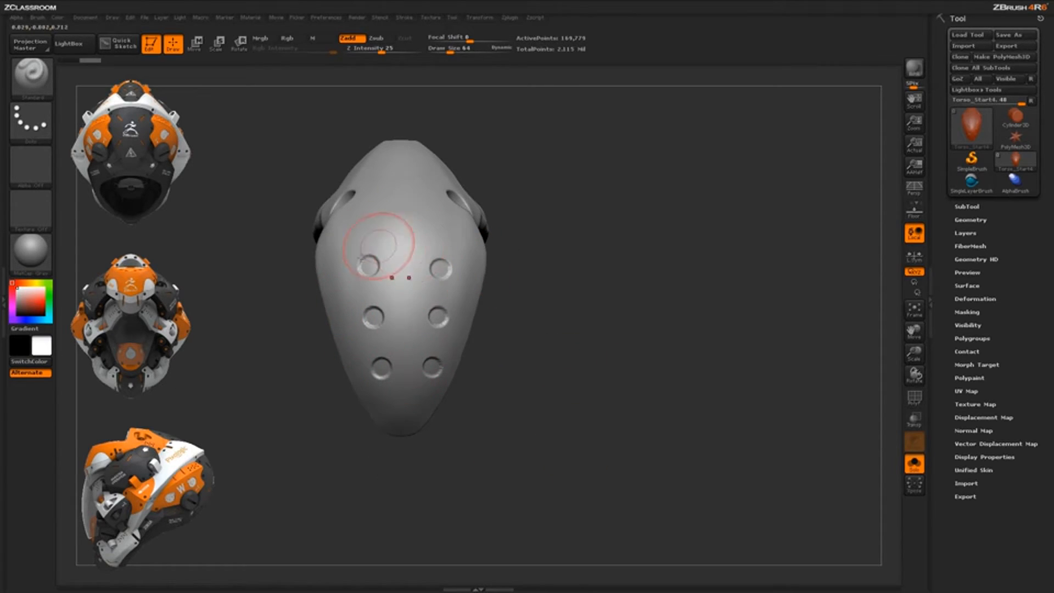
Undo the projected circular recesses on the back of the shell.
{"action": "key", "text": "ctrl+z"}
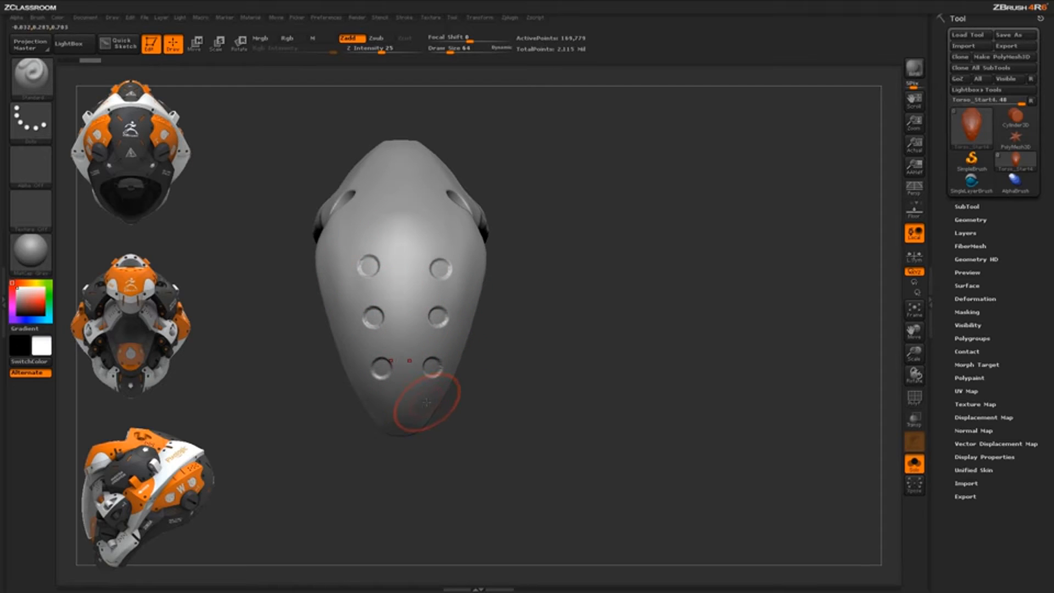
{"action": "key", "text": "ctrl+z"}
Slice the rounded back of the shell flat along a vertical line in side view using the ClipCurve brush.
{"action": "left_click_drag", "start_coordinate": [550, 318], "coordinate": [526, 242], "text": "alt"}
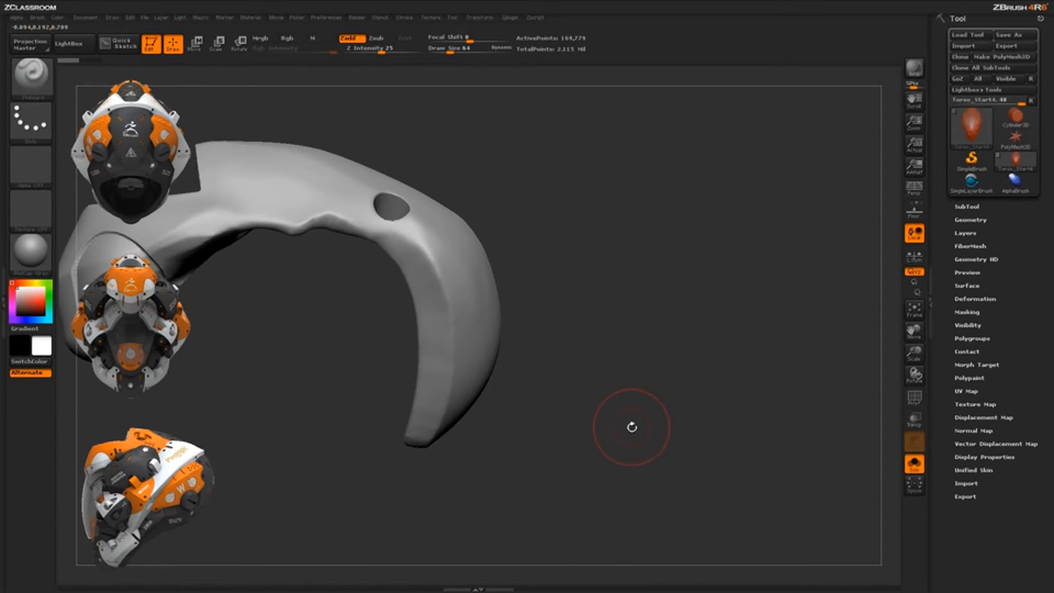
{"action": "key", "text": "b"}
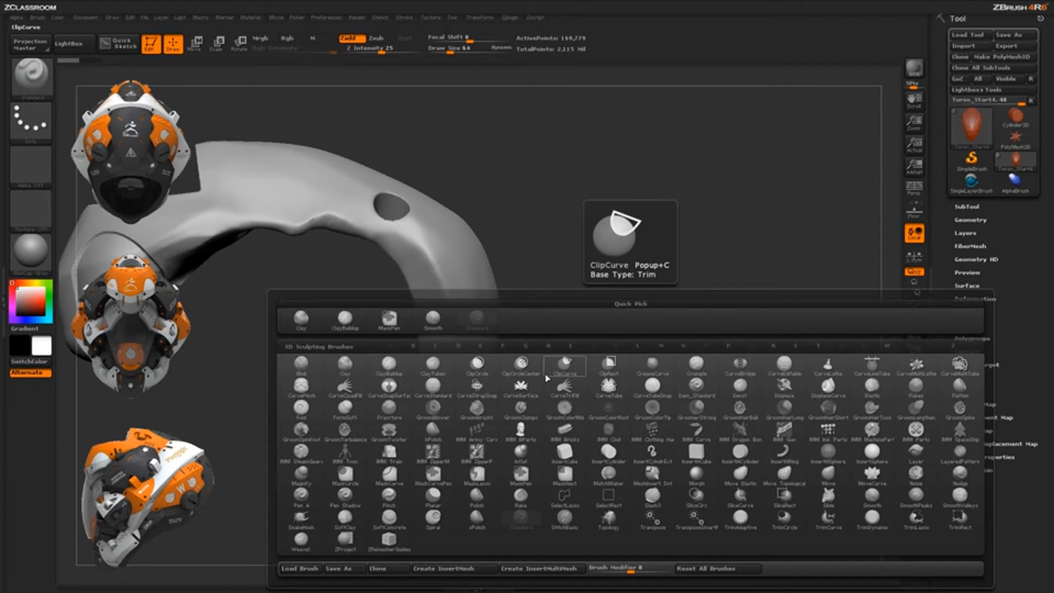
{"action": "key", "text": "c"}
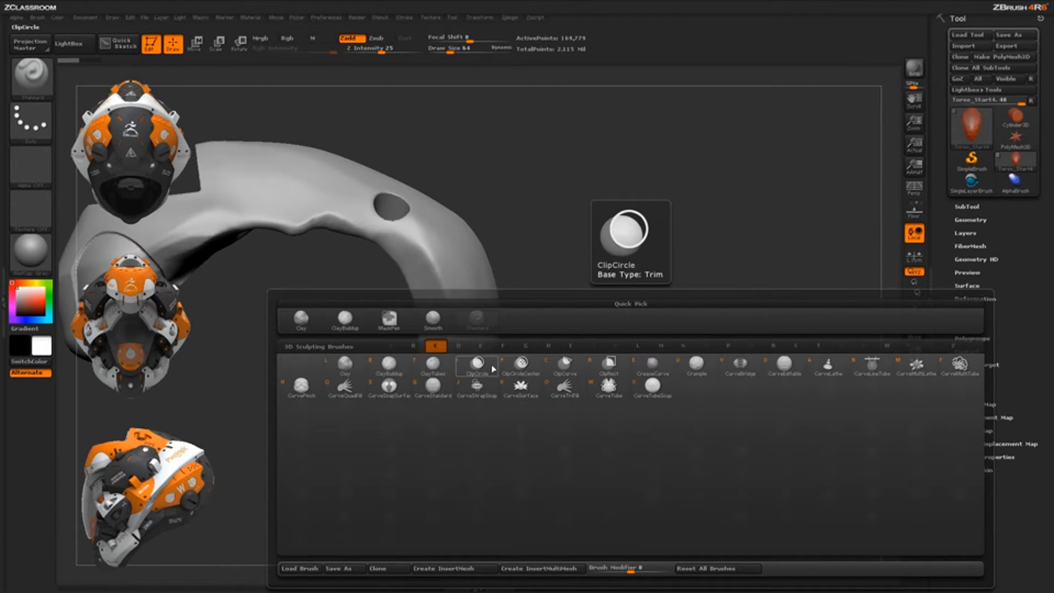
{"action": "left_click", "coordinate": [566, 366]}
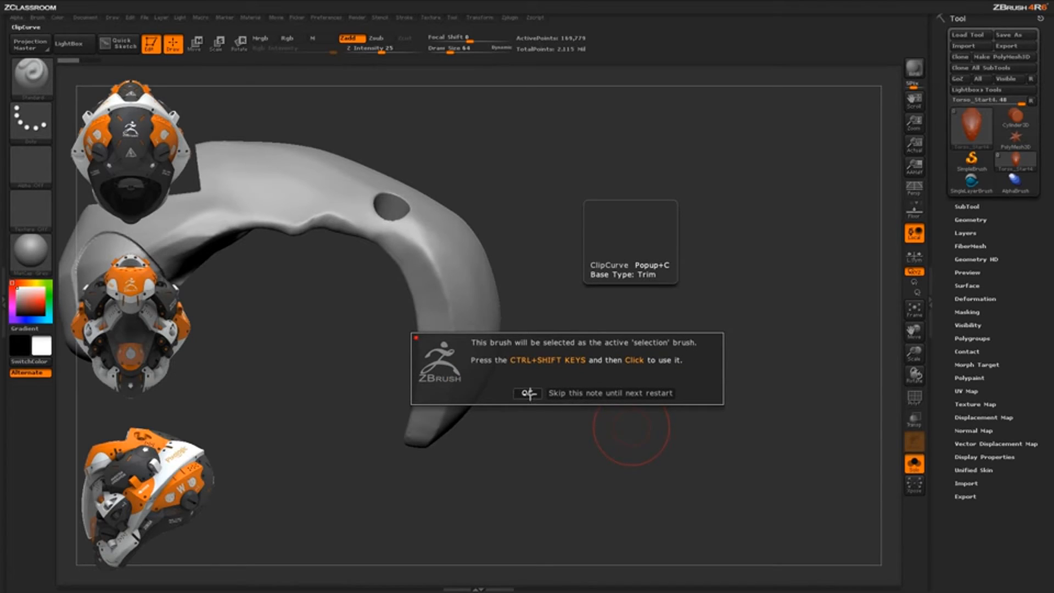
{"action": "left_click", "coordinate": [527, 393]}
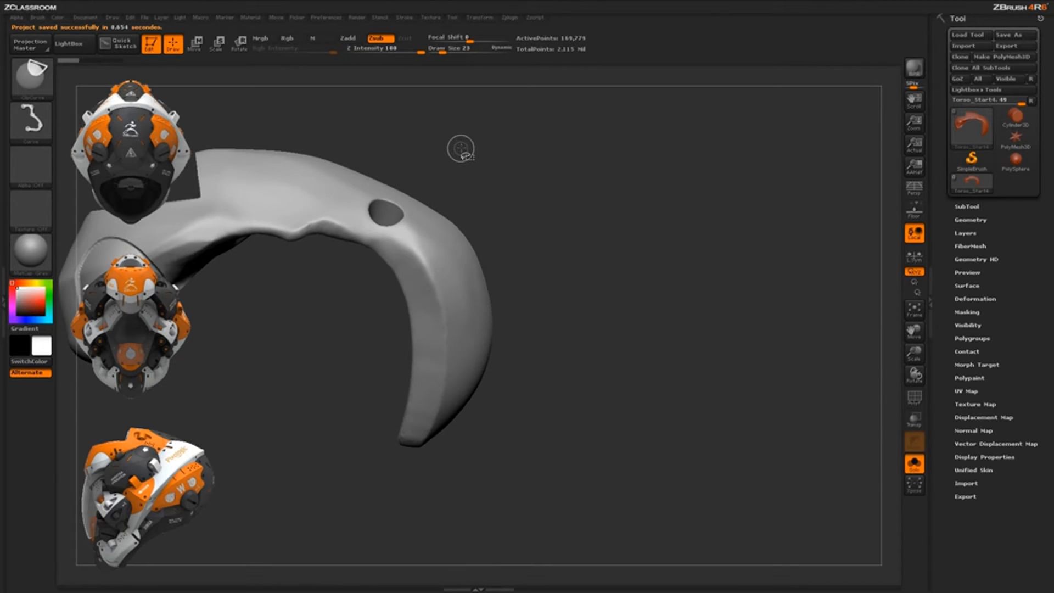
{"action": "mouse_move", "coordinate": [463, 148]}
{"action": "left_mouse_down", "text": "ctrl+shift"}
{"action": "mouse_move", "coordinate": [464, 497]}
{"action": "mouse_move", "coordinate": [474, 502]}
{"action": "mouse_move", "coordinate": [476, 487]}
{"action": "left_mouse_up", "text": "ctrl+shift"}
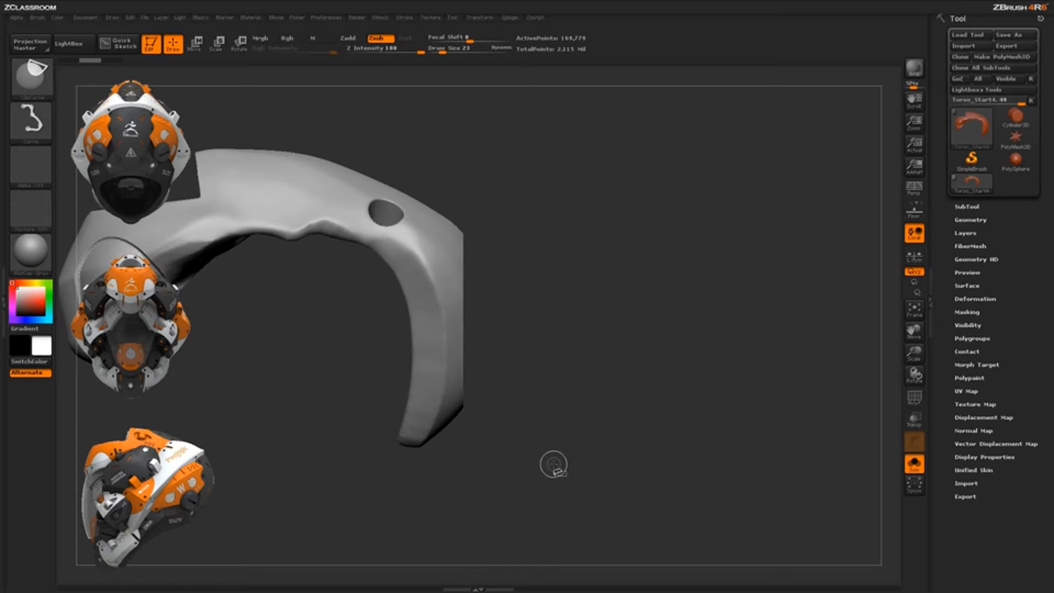
Stamp two mirrored pairs of circles on the flat rear cut using the Standard brush, DragRect stroke and Alpha 14.
{"action": "mouse_move", "coordinate": [578, 400]}
{"action": "left_mouse_down"}
{"action": "mouse_move", "coordinate": [558, 432]}
{"action": "mouse_move", "coordinate": [571, 372]}
{"action": "left_mouse_up"}
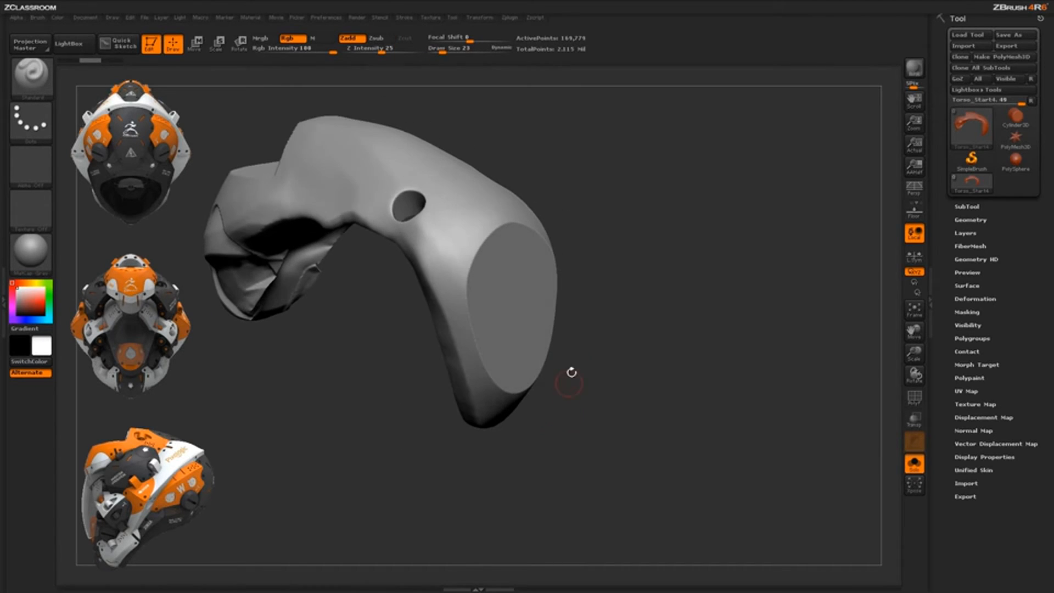
{"action": "left_click_drag", "start_coordinate": [608, 265], "coordinate": [573, 270]}
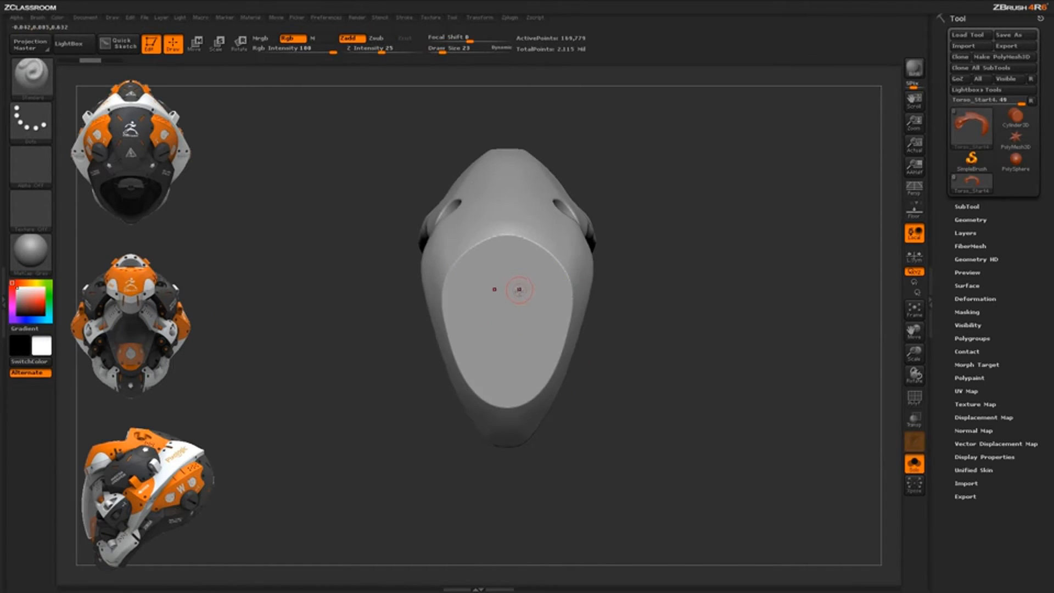
{"action": "left_click", "coordinate": [31, 122]}
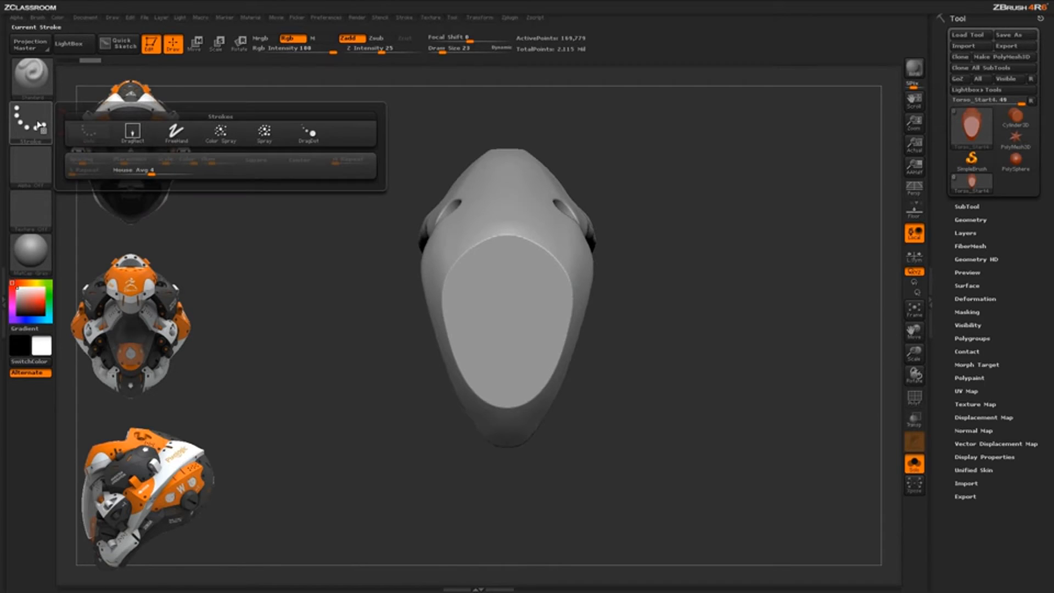
{"action": "left_click", "coordinate": [132, 131]}
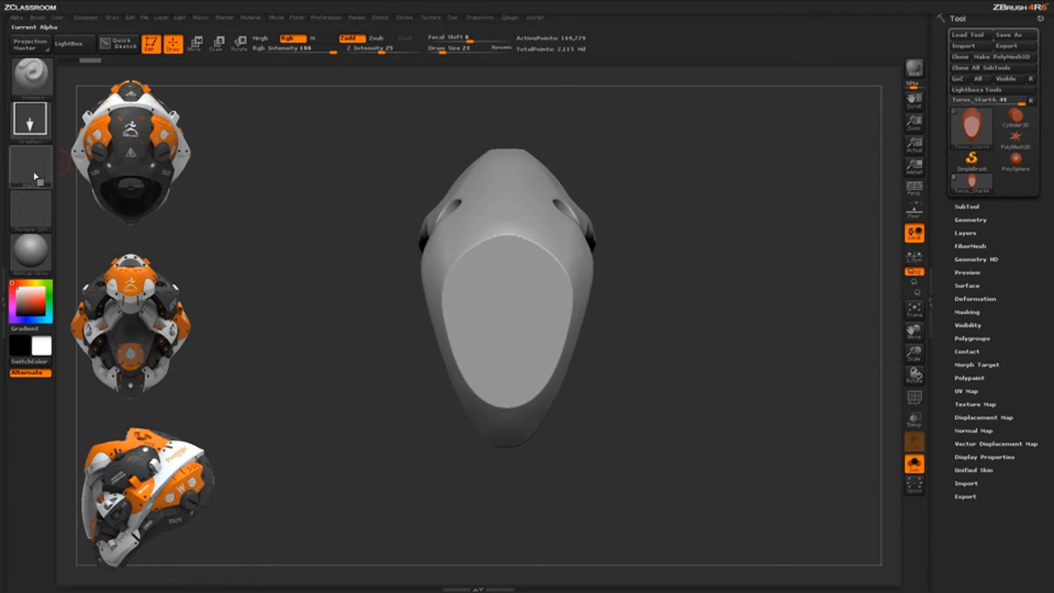
{"action": "left_click", "coordinate": [48, 171]}
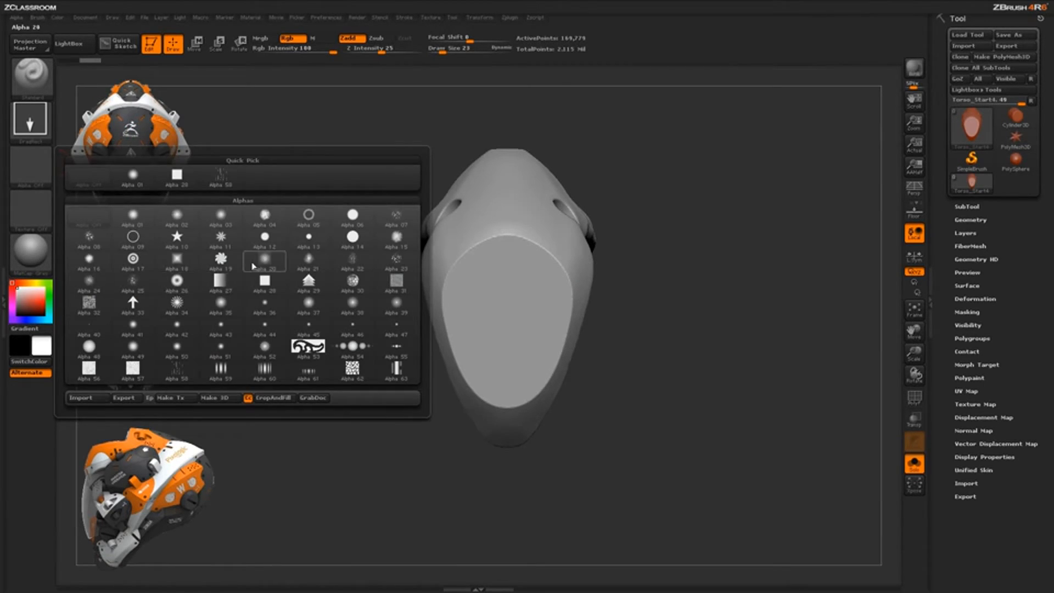
{"action": "left_click", "coordinate": [347, 237]}
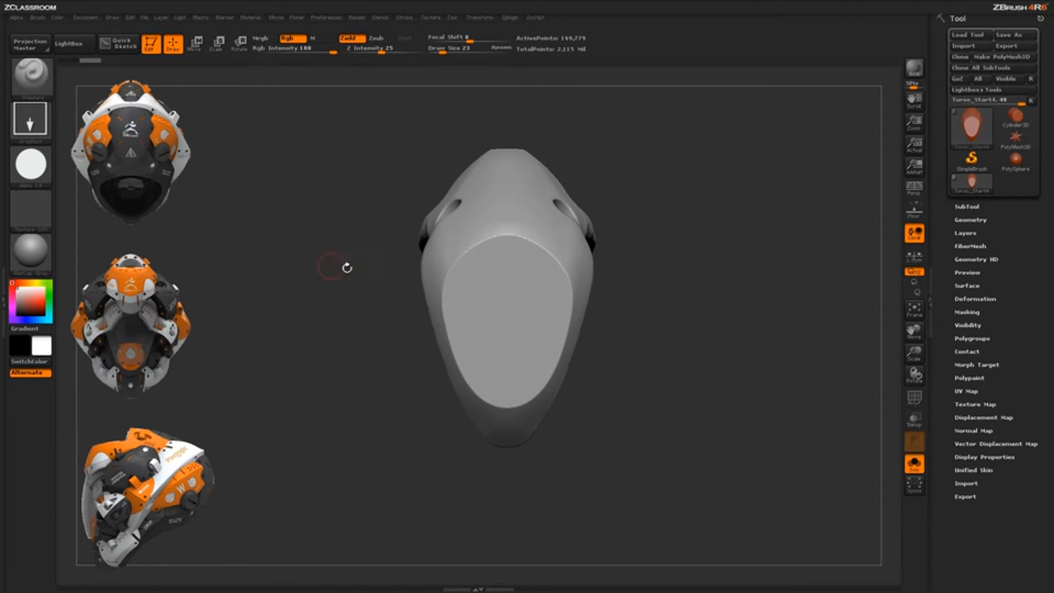
{"action": "left_click_drag", "start_coordinate": [476, 284], "coordinate": [483, 270]}
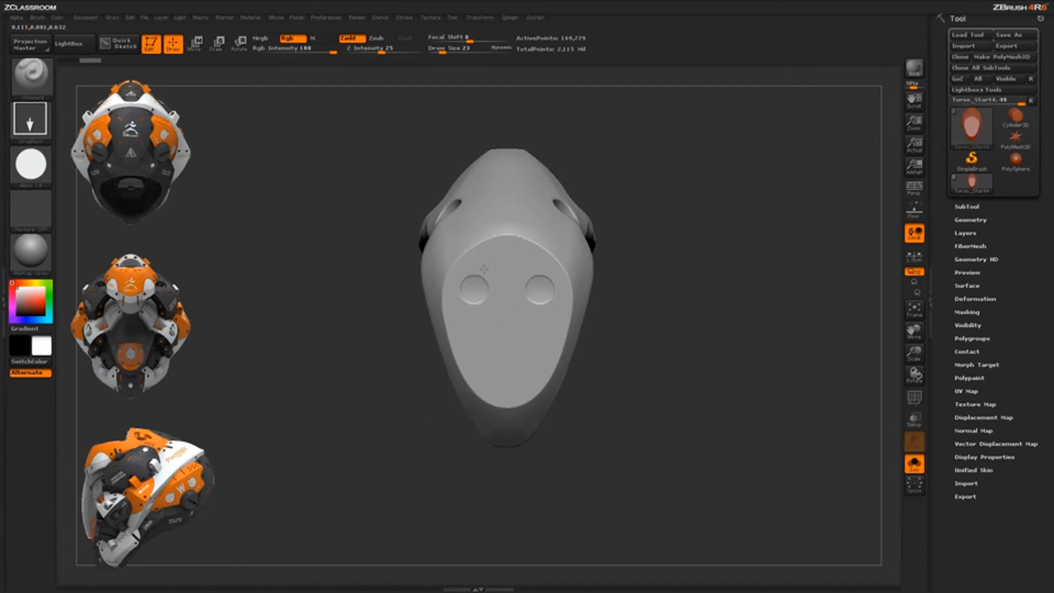
{"action": "left_click_drag", "start_coordinate": [475, 344], "coordinate": [485, 332]}
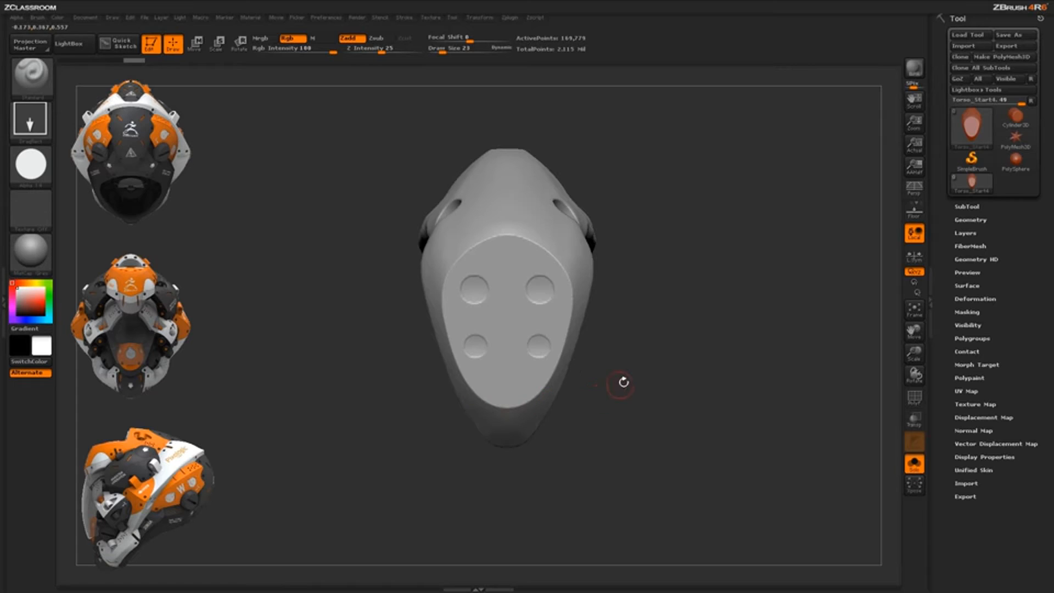
Unclip the flattened back of the shell to restore its curvature beneath the stamped circles.
{"action": "mouse_move", "coordinate": [623, 382]}
{"action": "left_mouse_down"}
{"action": "mouse_move", "coordinate": [646, 366]}
{"action": "mouse_move", "coordinate": [576, 323]}
{"action": "mouse_move", "coordinate": [616, 361]}
{"action": "mouse_move", "coordinate": [605, 391]}
{"action": "left_mouse_up"}
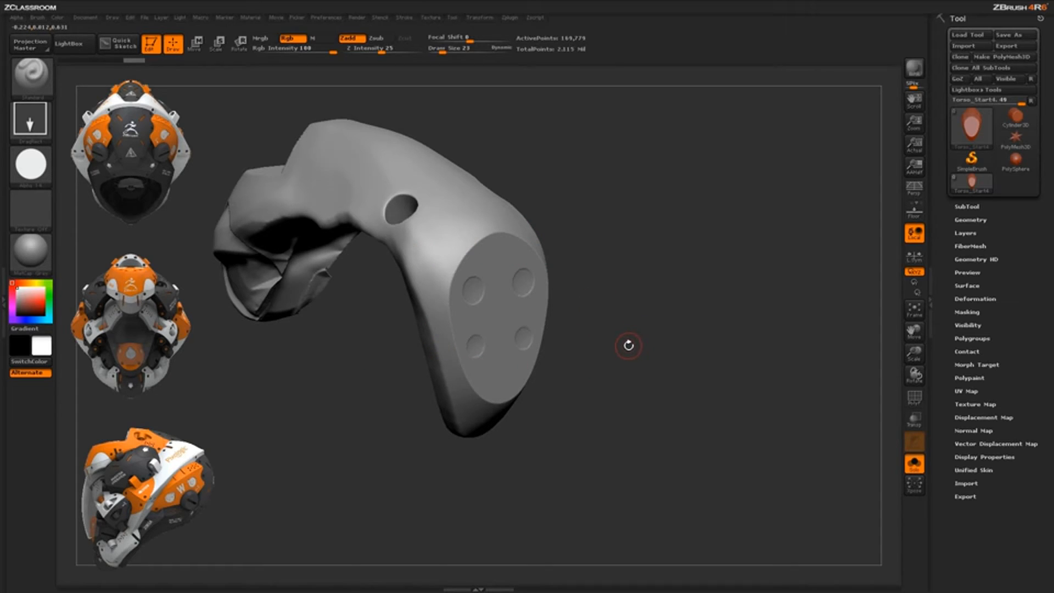
{"action": "key", "text": "ctrl"}
{"action": "key", "text": "space"}
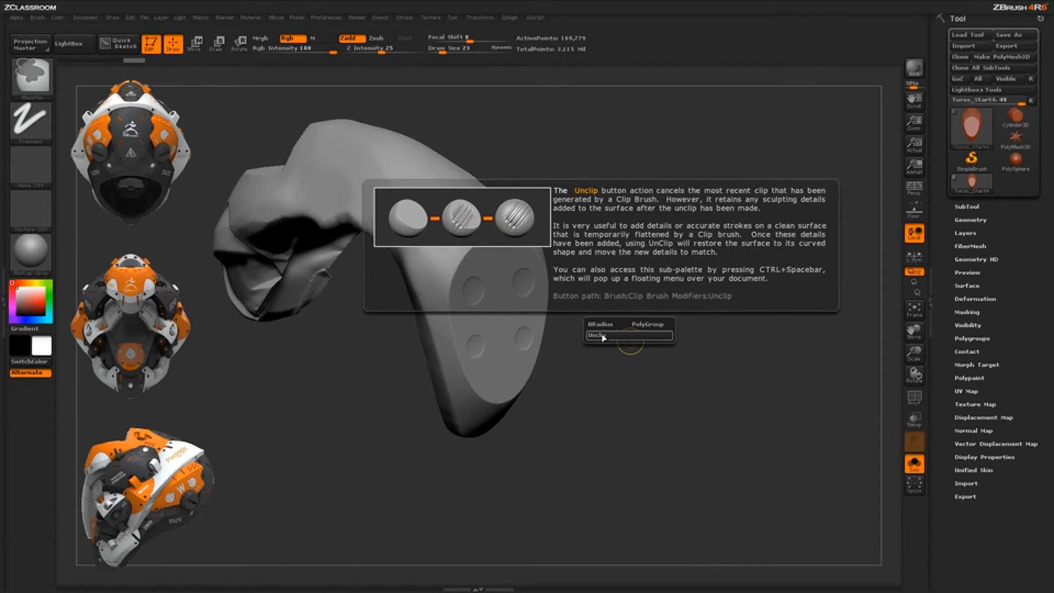
{"action": "left_click", "coordinate": [608, 338]}
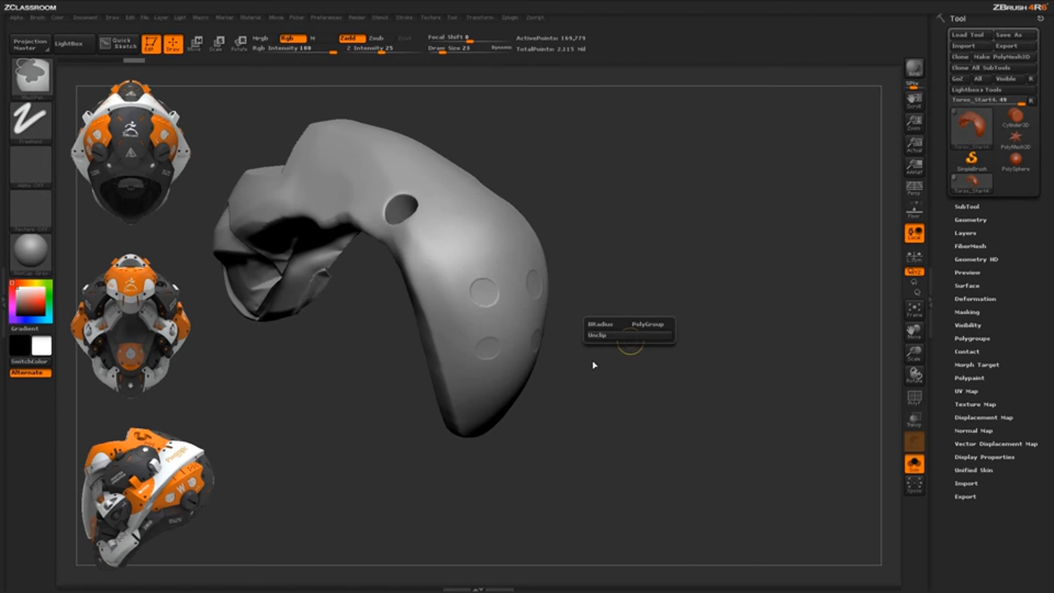
Examine the unclipped back from behind and from the side to compare how the circles follow the curved surface.
{"action": "mouse_move", "coordinate": [574, 383]}
{"action": "left_mouse_down"}
{"action": "mouse_move", "coordinate": [564, 295]}
{"action": "mouse_move", "coordinate": [508, 278]}
{"action": "left_mouse_up"}
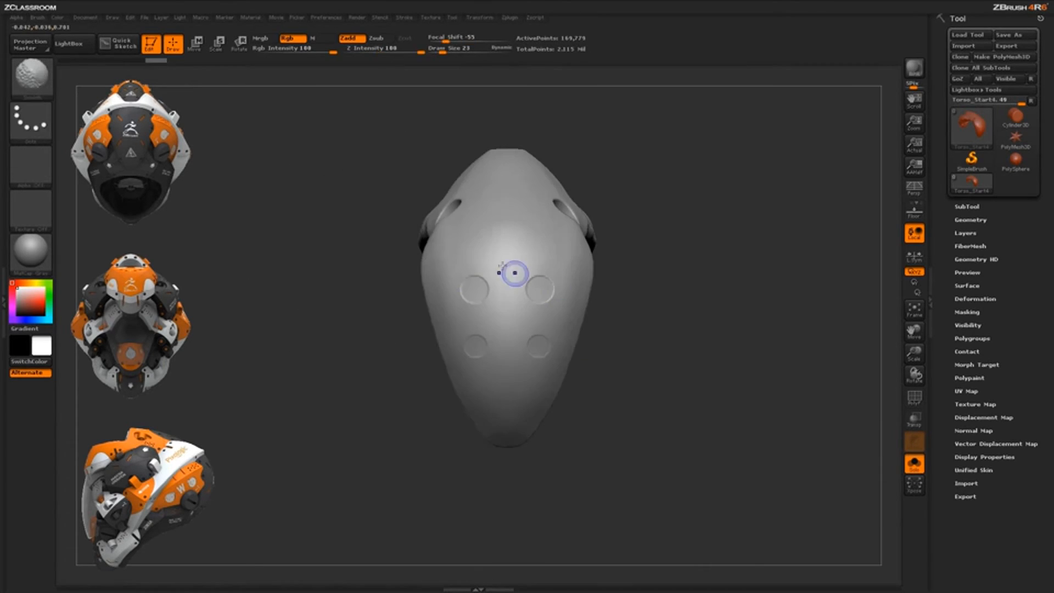
{"action": "mouse_move", "coordinate": [536, 339]}
{"action": "left_mouse_down"}
{"action": "mouse_move", "coordinate": [496, 275]}
{"action": "mouse_move", "coordinate": [482, 287]}
{"action": "left_mouse_up"}
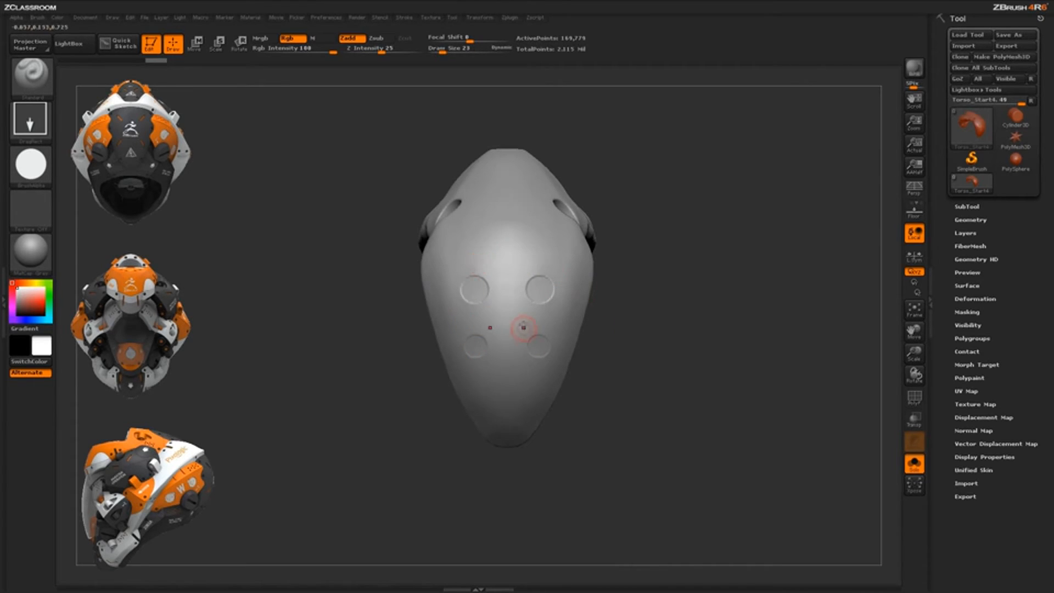
{"action": "mouse_move", "coordinate": [492, 254]}
{"action": "left_mouse_down"}
{"action": "mouse_move", "coordinate": [664, 263]}
{"action": "mouse_move", "coordinate": [478, 141]}
{"action": "left_mouse_up"}
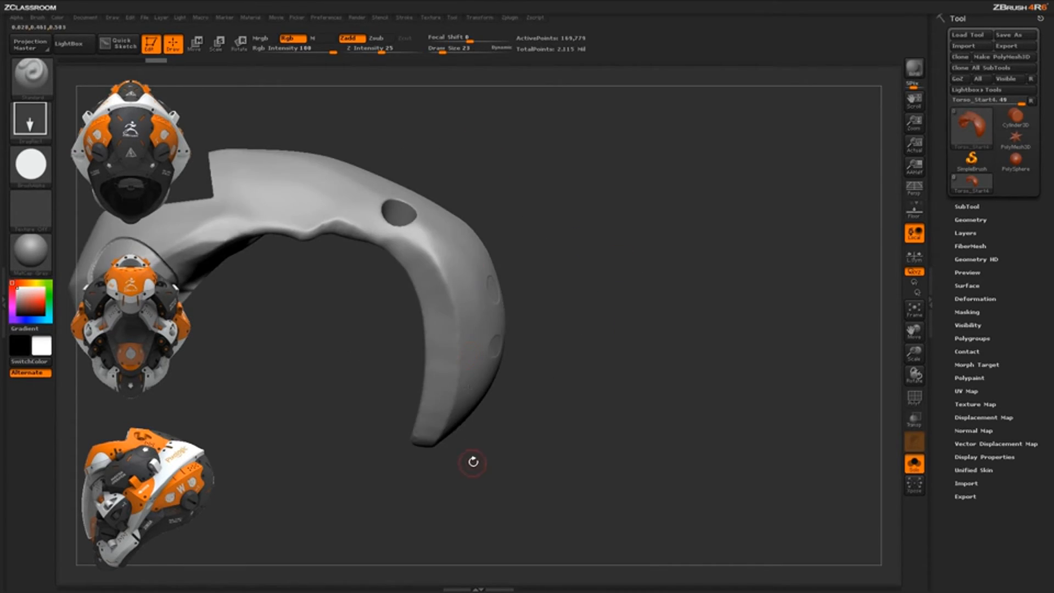
{"action": "left_click_drag", "start_coordinate": [564, 396], "coordinate": [536, 271]}
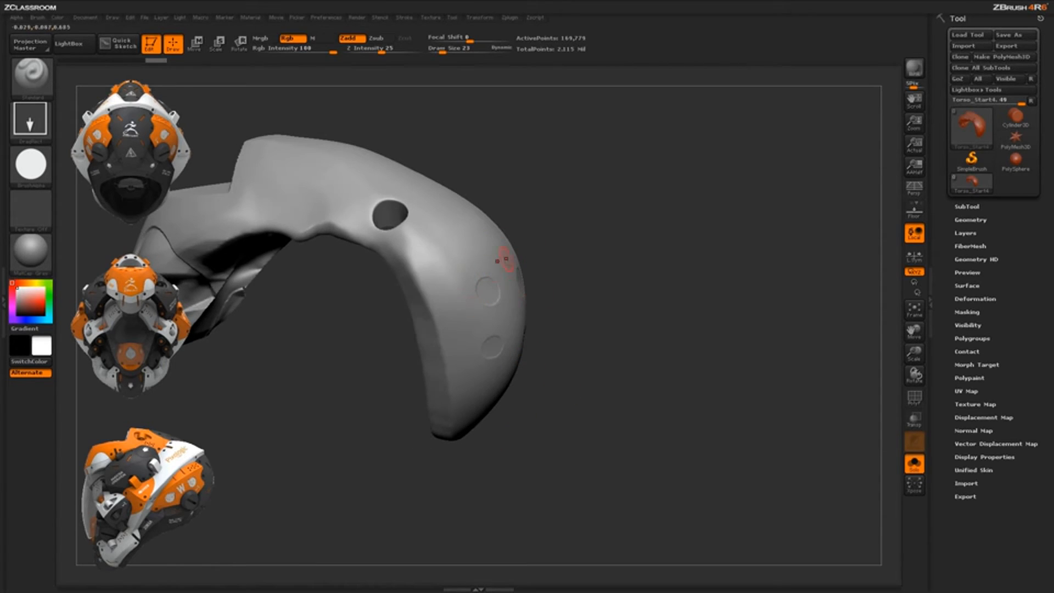
{"action": "mouse_move", "coordinate": [513, 328]}
{"action": "left_mouse_down"}
{"action": "mouse_move", "coordinate": [569, 299]}
{"action": "mouse_move", "coordinate": [591, 310]}
{"action": "mouse_move", "coordinate": [489, 212]}
{"action": "left_mouse_up"}
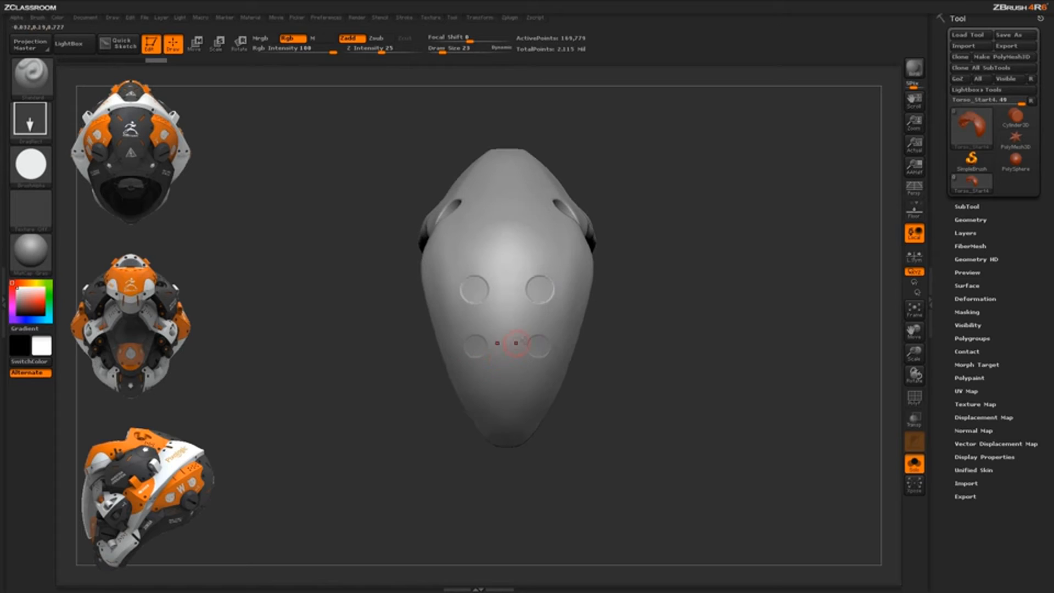
{"action": "left_click_drag", "start_coordinate": [621, 320], "coordinate": [662, 313]}
{"action": "left_click_drag", "start_coordinate": [572, 356], "coordinate": [583, 346]}
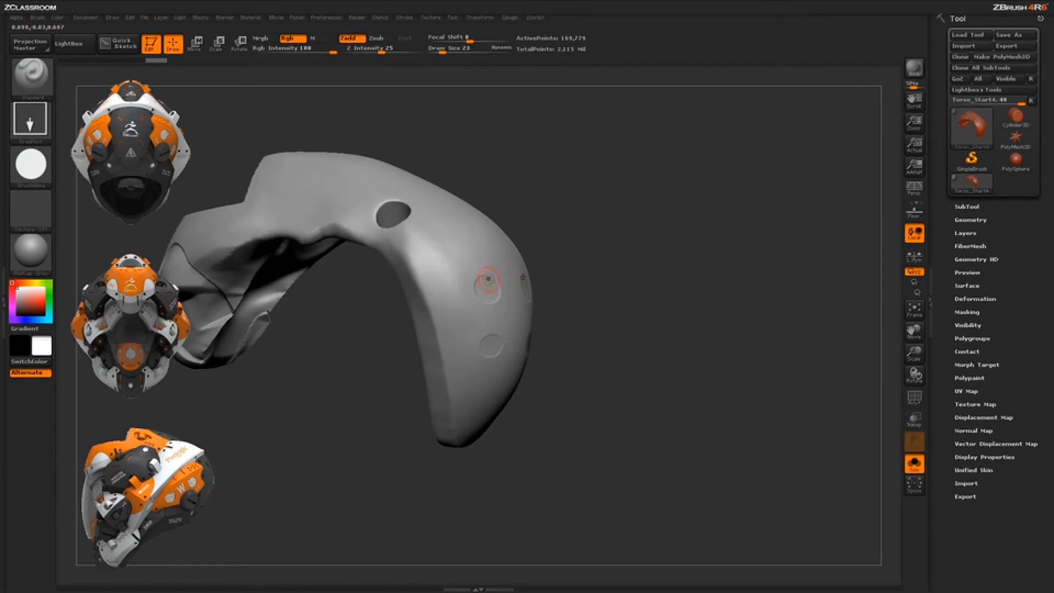
{"action": "left_click_drag", "start_coordinate": [583, 304], "coordinate": [527, 306]}
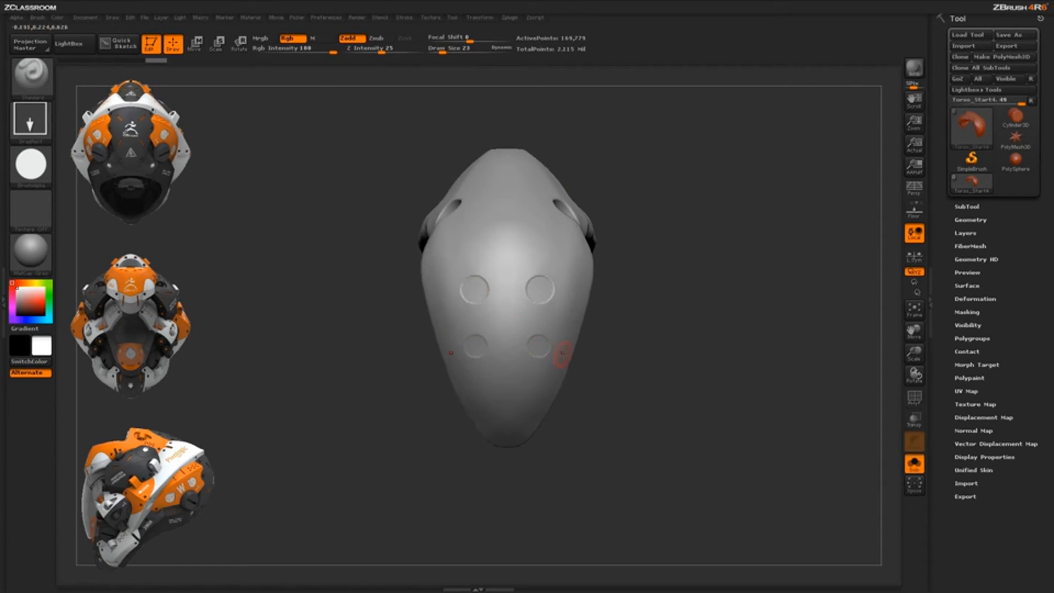
{"action": "mouse_move", "coordinate": [619, 312]}
{"action": "left_mouse_down"}
{"action": "mouse_move", "coordinate": [637, 324]}
{"action": "mouse_move", "coordinate": [609, 323]}
{"action": "left_mouse_up"}
Undo the unclip and the stamped circles, returning to the shell with only its flat rear cut.
{"action": "key", "text": "ctrl+z"}
{"action": "key", "text": "ctrl+z"}
{"action": "key", "text": "ctrl+z"}
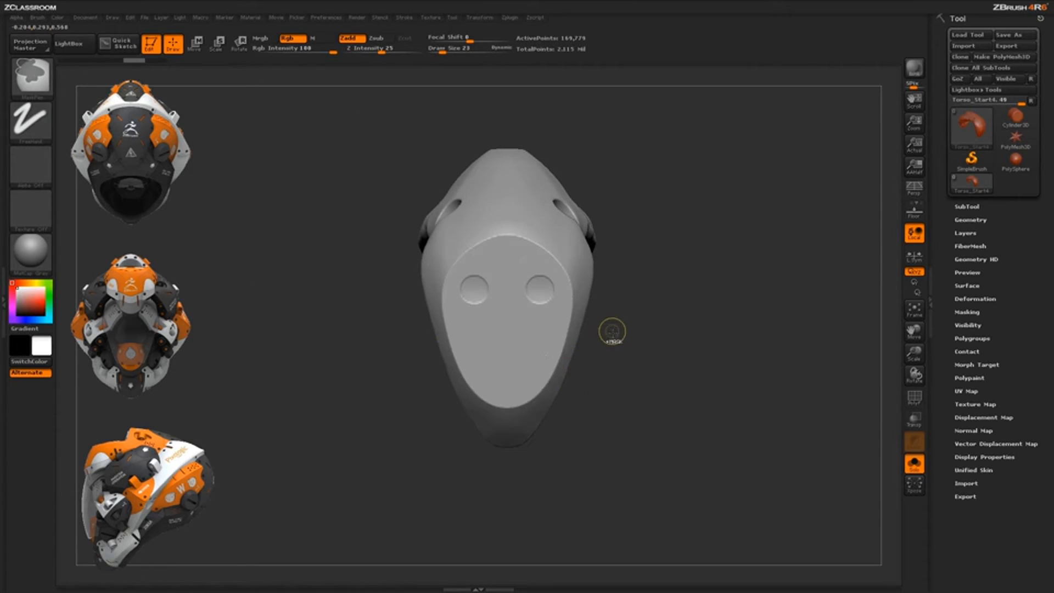
{"action": "key", "text": "ctrl+z"}
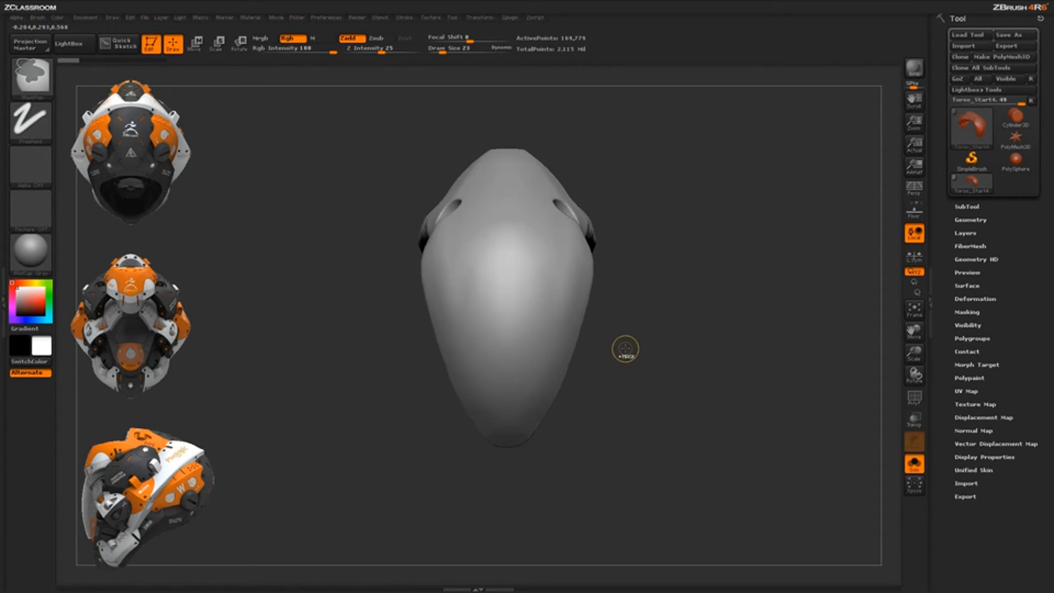
{"action": "key", "text": "ctrl+shift+z"}
Subdivide the shell once and drop its rear view into Projection Master with Colors off and Deformation and Normalized on.
{"action": "mouse_move", "coordinate": [664, 334]}
{"action": "left_mouse_down"}
{"action": "mouse_move", "coordinate": [623, 334]}
{"action": "mouse_move", "coordinate": [616, 361]}
{"action": "mouse_move", "coordinate": [671, 350]}
{"action": "left_mouse_up"}
{"action": "key", "text": "ctrl+d"}
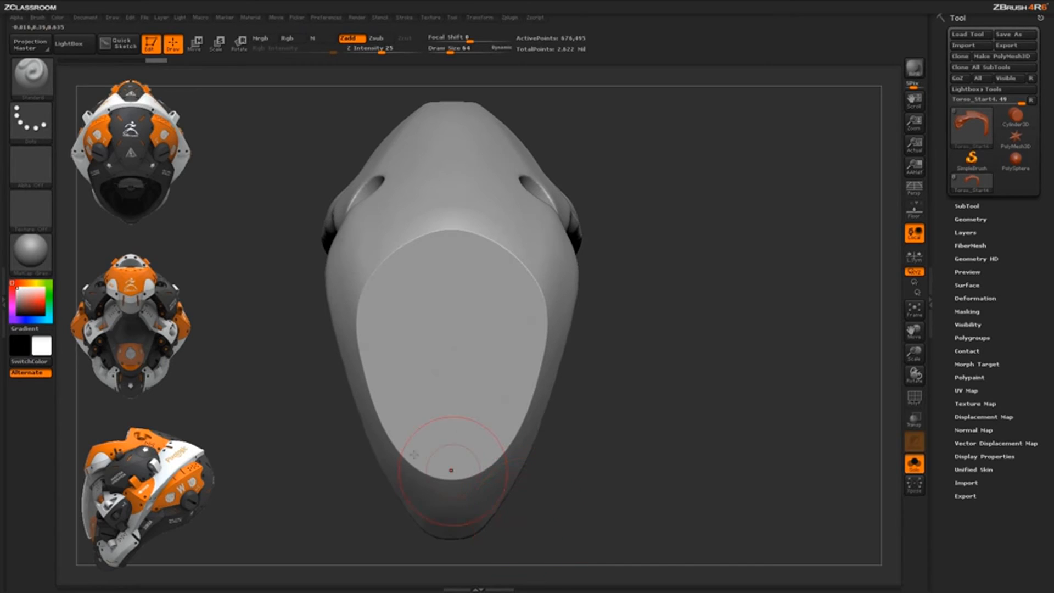
{"action": "left_click", "coordinate": [30, 44]}
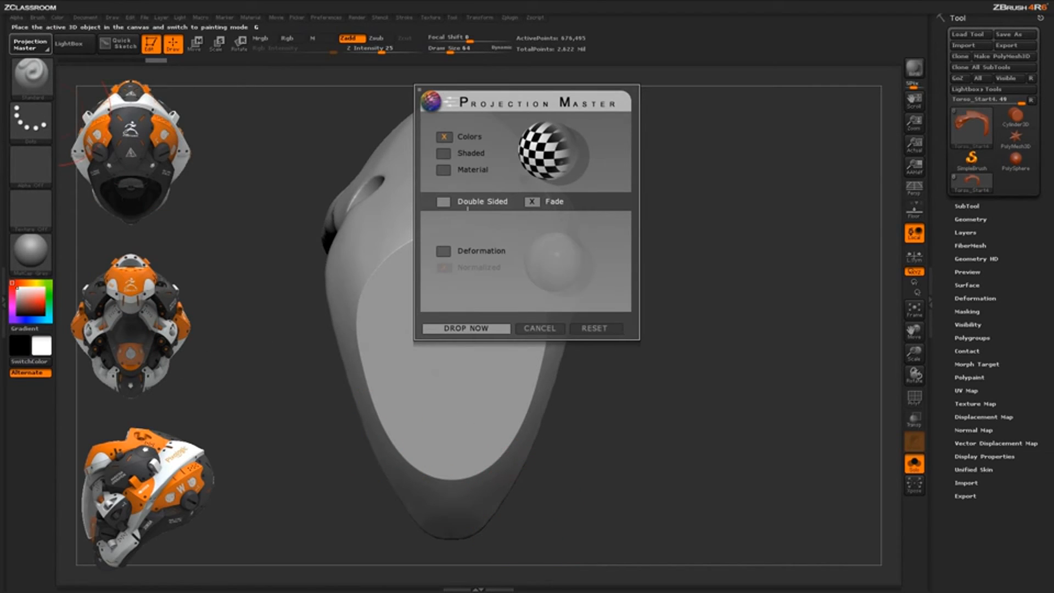
{"action": "left_click", "coordinate": [443, 137]}
{"action": "left_click", "coordinate": [444, 251]}
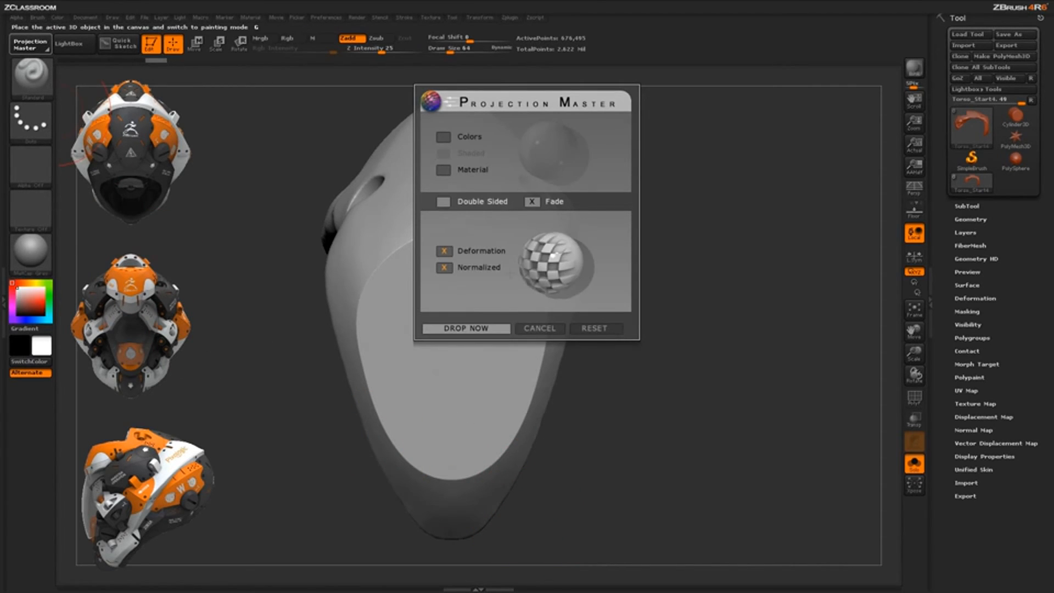
{"action": "left_click", "coordinate": [496, 330]}
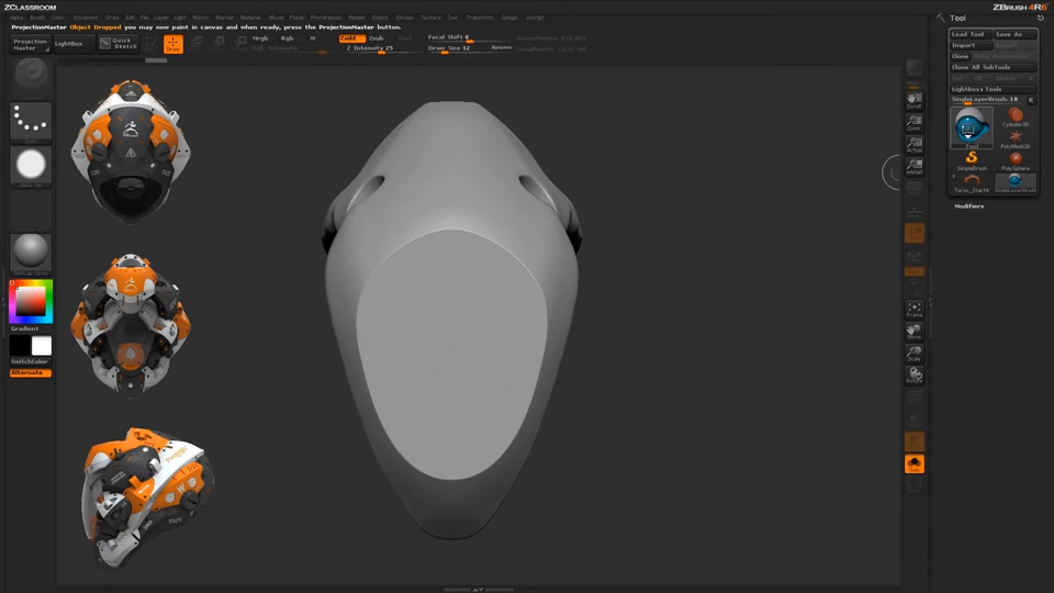
Set up the AlphaBrush with Alpha 14, Zsub and the DragRect stroke for carving into the dropped shell.
{"action": "left_click", "coordinate": [970, 133]}
{"action": "left_click", "coordinate": [608, 235]}
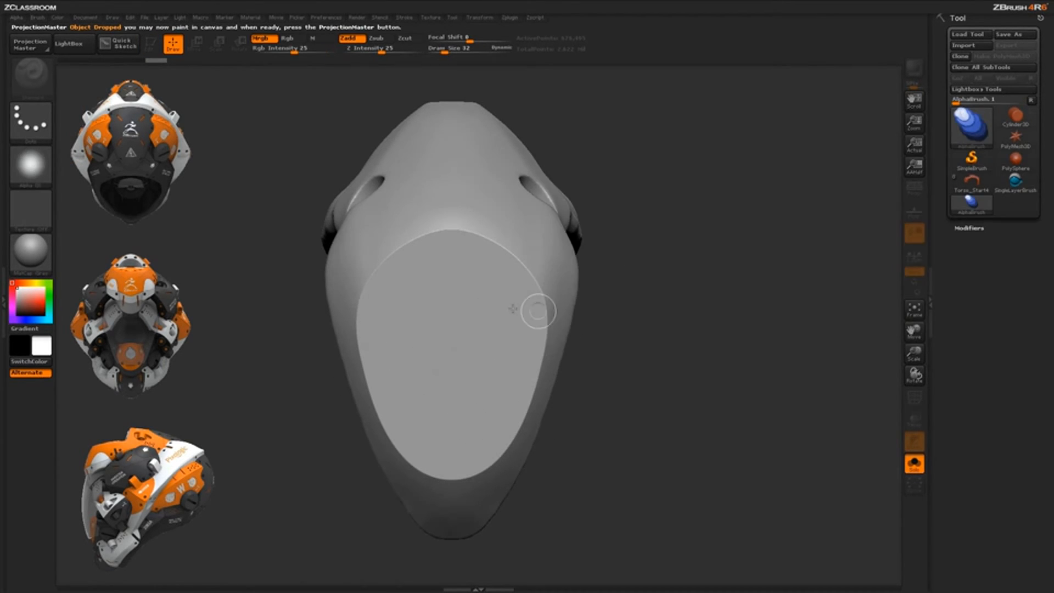
{"action": "left_click", "coordinate": [30, 165]}
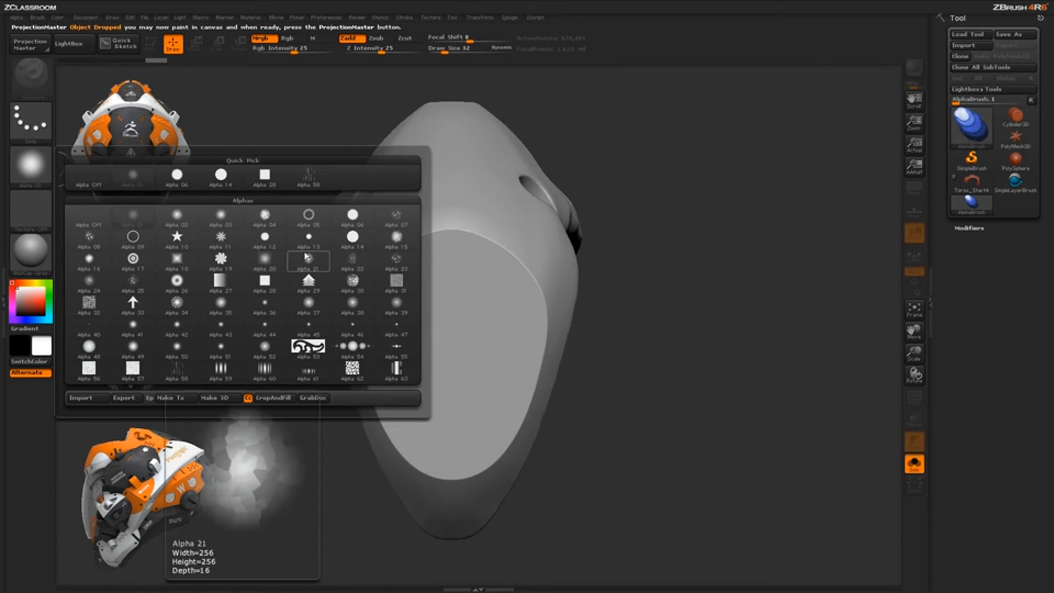
{"action": "left_click", "coordinate": [352, 241]}
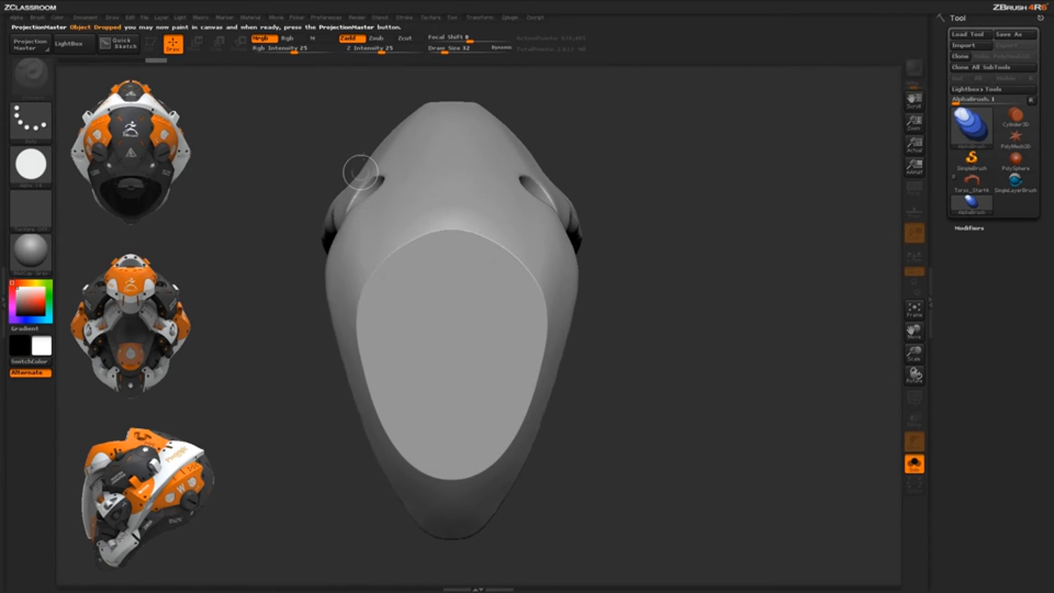
{"action": "left_click", "coordinate": [379, 40]}
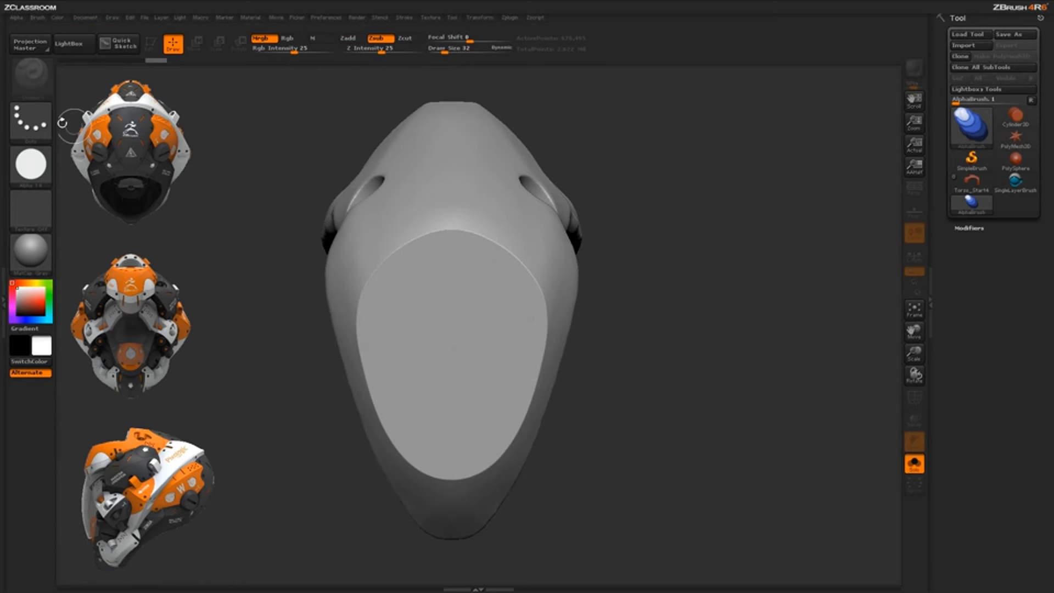
{"action": "left_click", "coordinate": [33, 122]}
{"action": "left_click", "coordinate": [134, 132]}
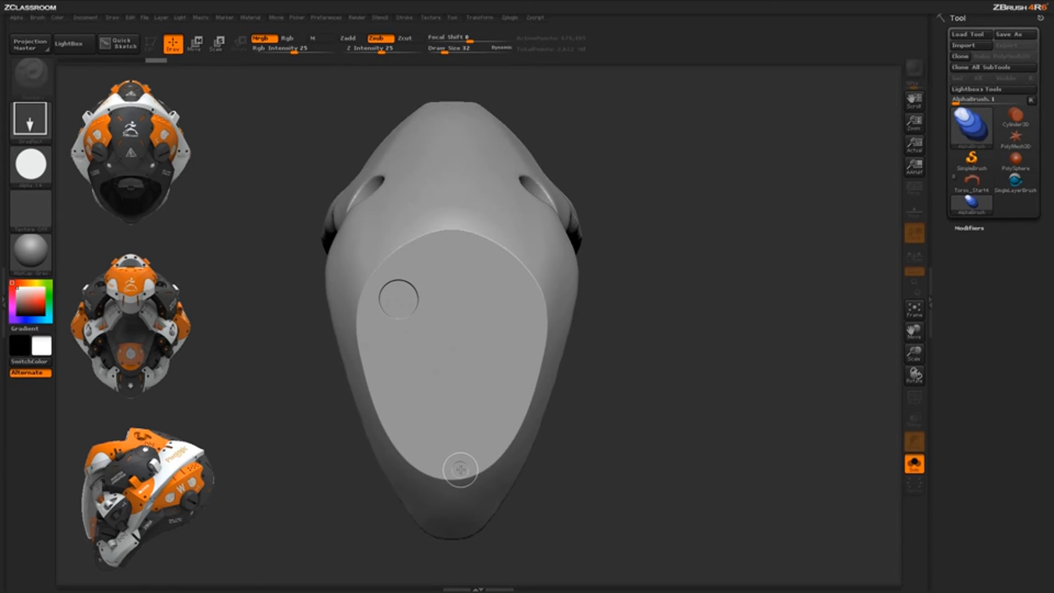
Carve a circular recess into the flat cut at Z Intensity 71 and duplicate it into a two-by-two arrangement.
{"action": "left_click_drag", "start_coordinate": [382, 51], "coordinate": [408, 51]}
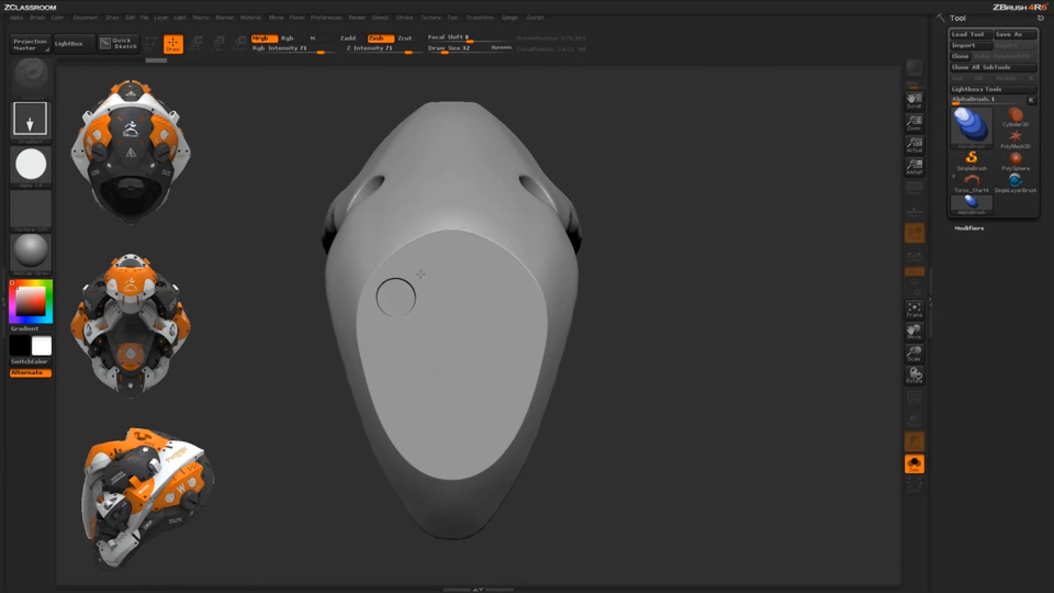
{"action": "left_click_drag", "start_coordinate": [423, 273], "coordinate": [421, 275]}
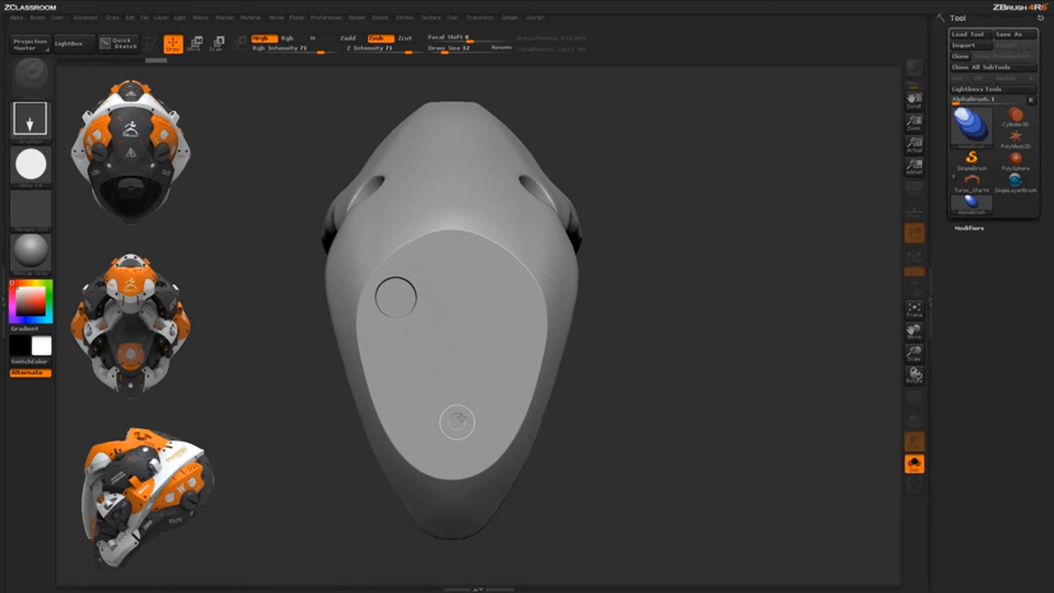
{"action": "key", "text": "w"}
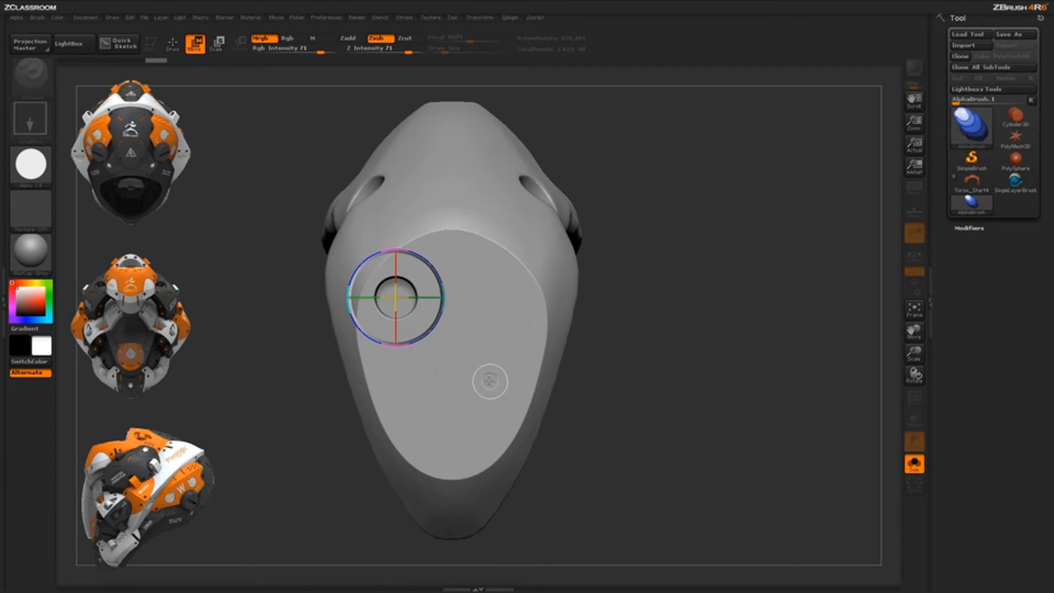
{"action": "left_click_drag", "start_coordinate": [436, 274], "coordinate": [545, 303], "text": "ctrl"}
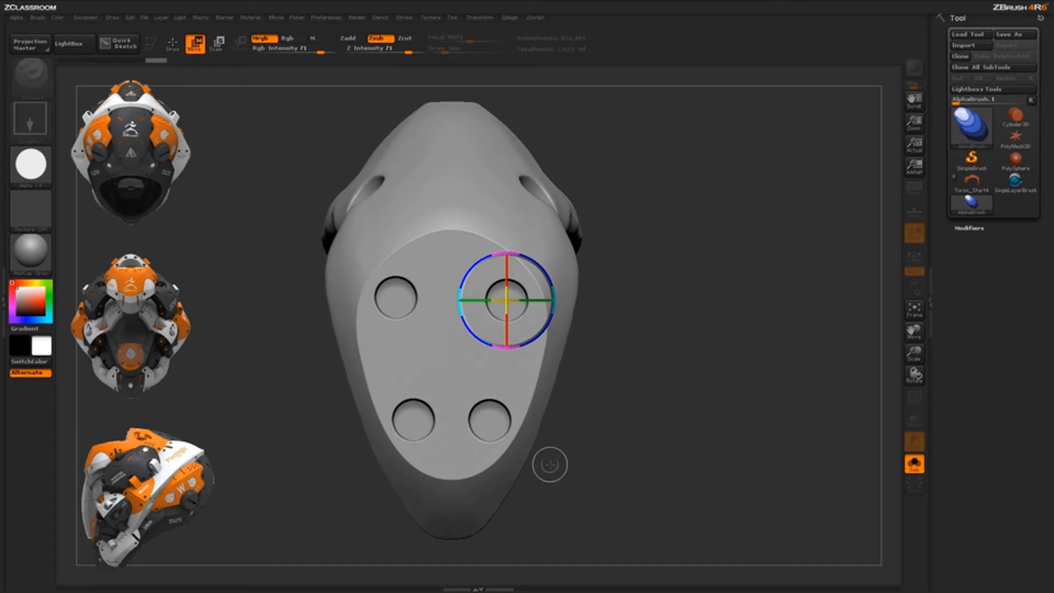
{"action": "left_click", "coordinate": [173, 43]}
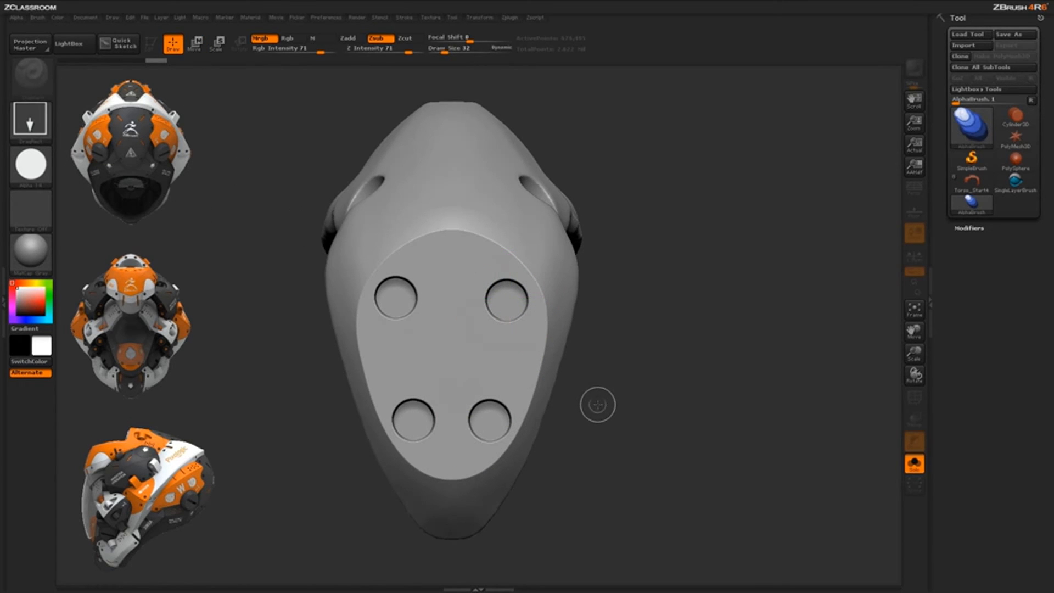
Pick the carved shell back up from Projection Master with Deformation and Normalized on and Colors off.
{"action": "left_click", "coordinate": [34, 49]}
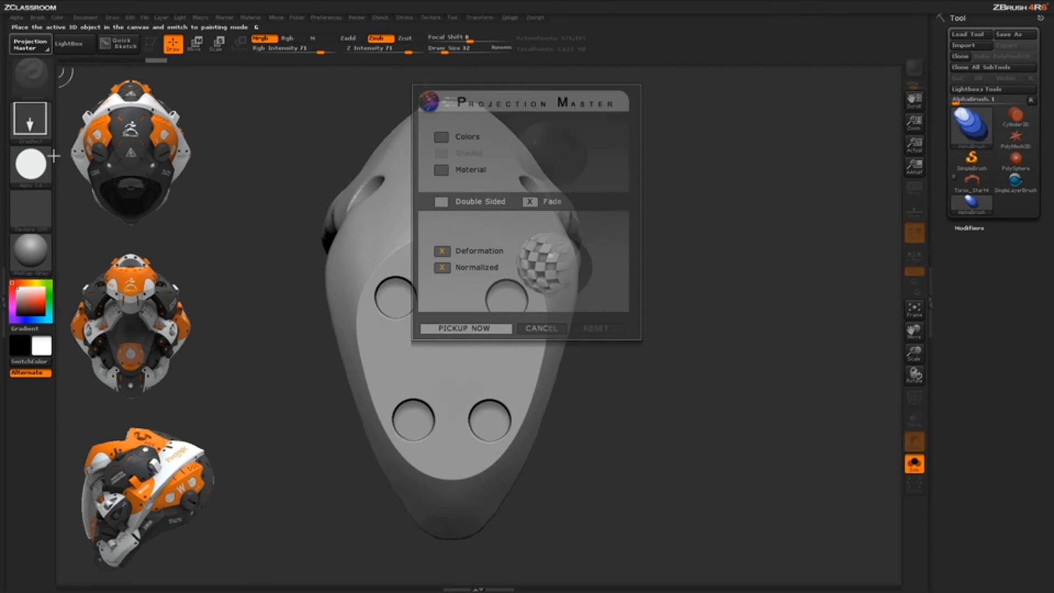
{"action": "left_click", "coordinate": [486, 328]}
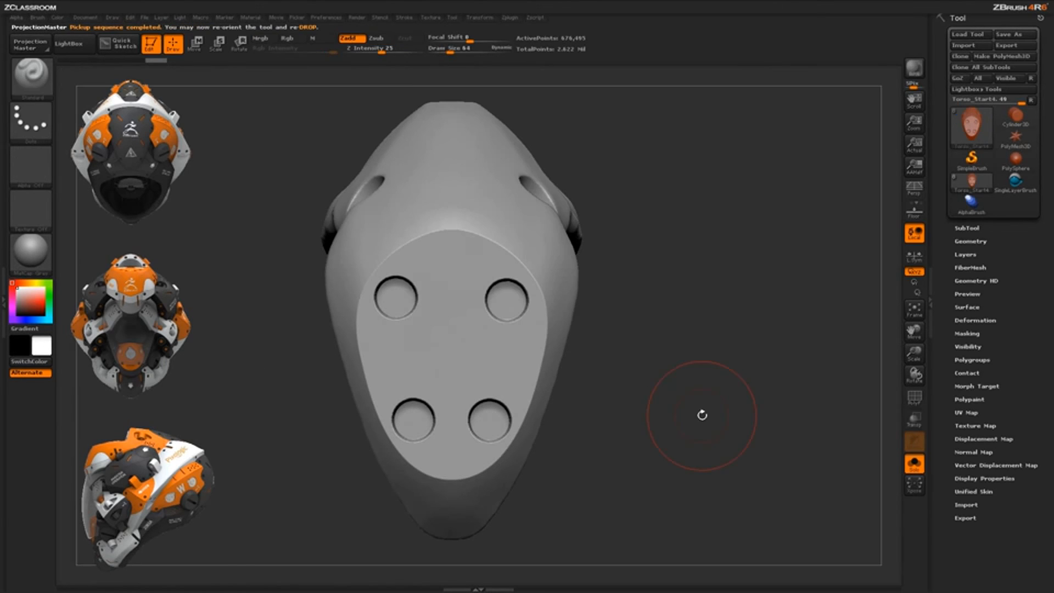
{"action": "left_click_drag", "start_coordinate": [643, 353], "coordinate": [641, 407]}
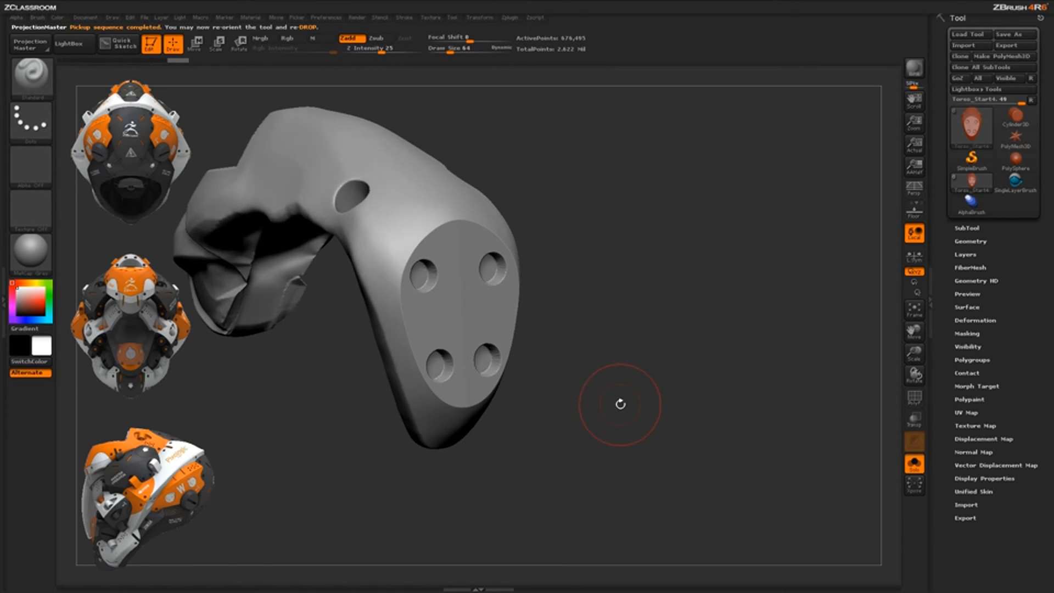
{"action": "left_click_drag", "start_coordinate": [655, 364], "coordinate": [635, 384]}
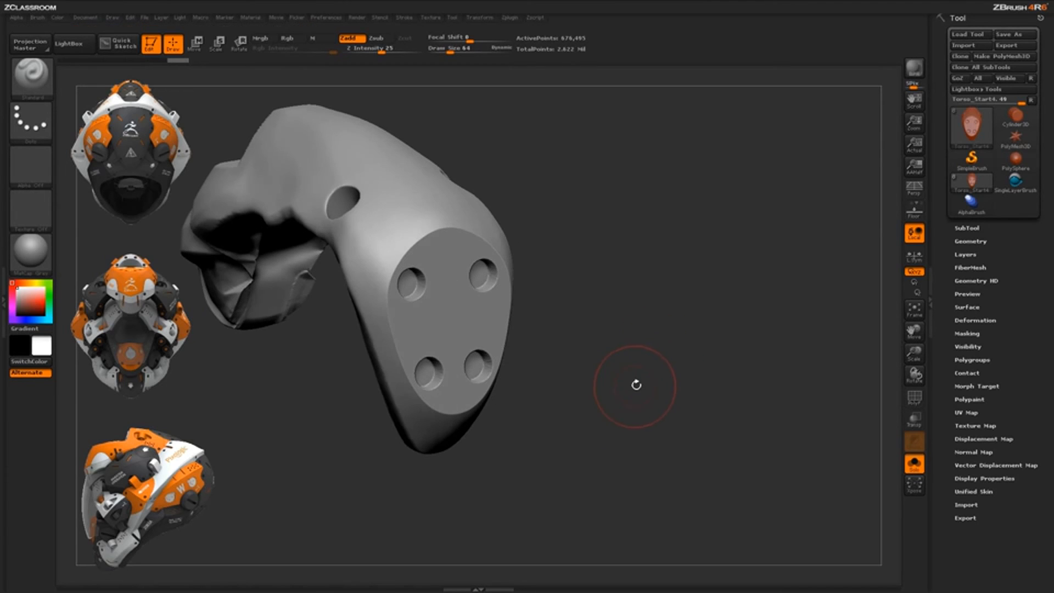
Unclip the shell's flat rear cut to carry the four circular recesses onto its curved surface, and inspect them from several angles.
{"action": "key", "text": "ctrl"}
{"action": "key", "text": "ctrl+space"}
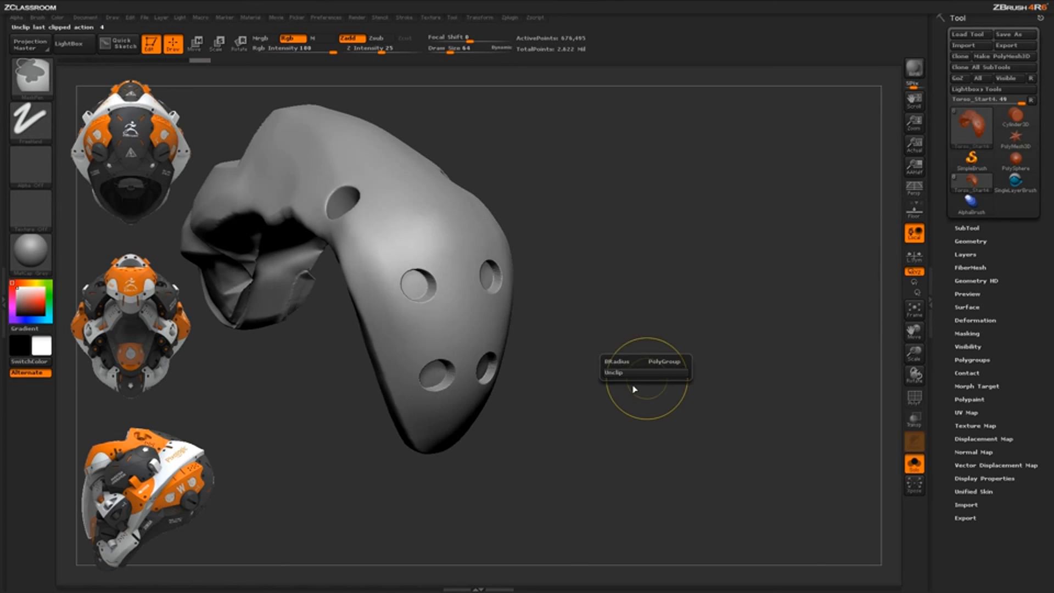
{"action": "mouse_move", "coordinate": [617, 423]}
{"action": "left_mouse_down"}
{"action": "mouse_move", "coordinate": [606, 380]}
{"action": "mouse_move", "coordinate": [635, 379]}
{"action": "mouse_move", "coordinate": [635, 400]}
{"action": "mouse_move", "coordinate": [668, 364]}
{"action": "mouse_move", "coordinate": [624, 363]}
{"action": "mouse_move", "coordinate": [629, 398]}
{"action": "left_mouse_up"}
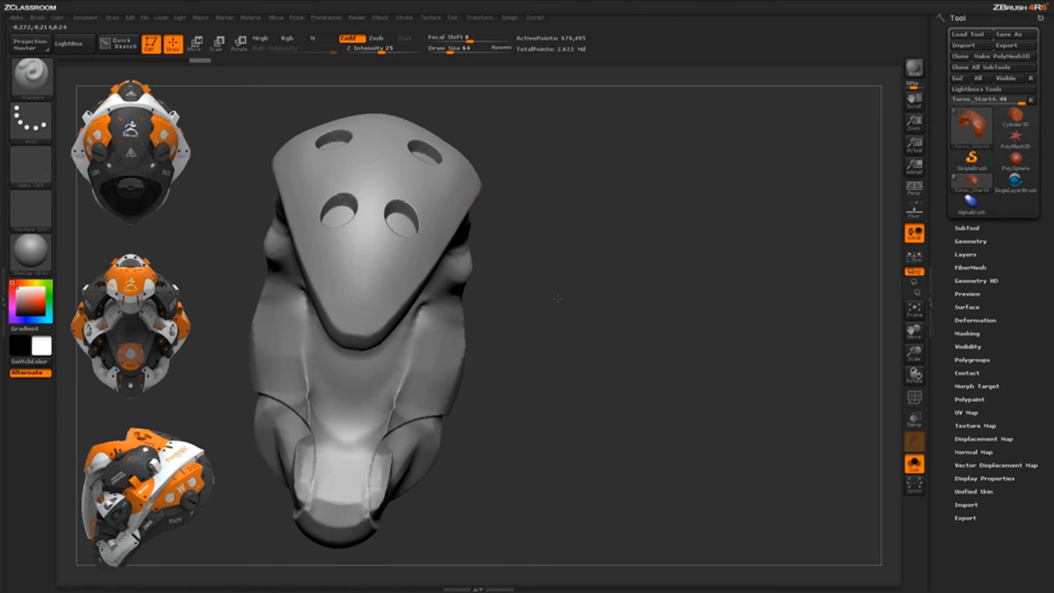
{"action": "left_click_drag", "start_coordinate": [558, 299], "coordinate": [610, 284]}
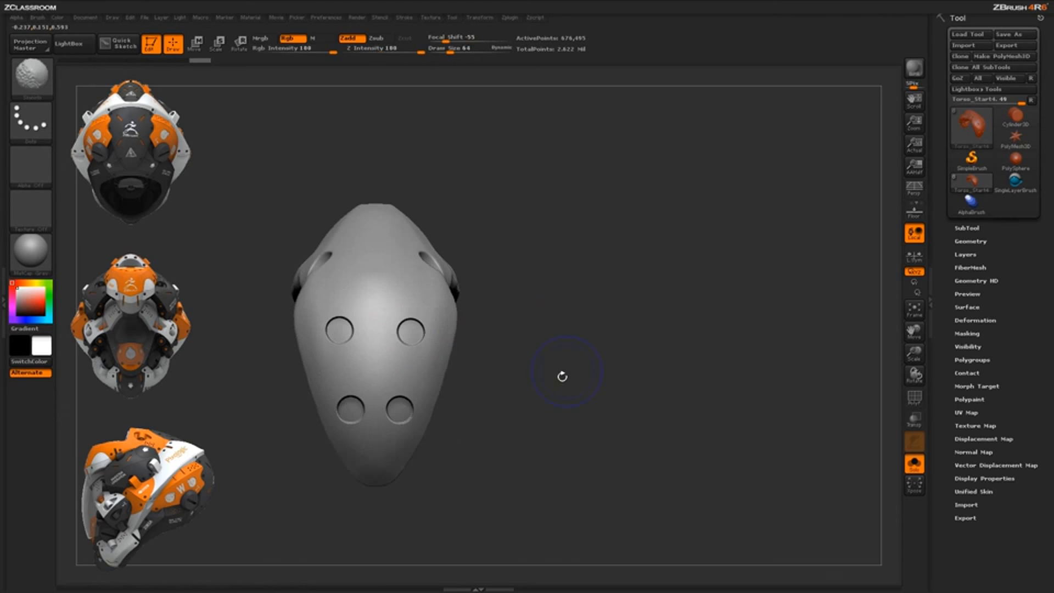
{"action": "left_click_drag", "start_coordinate": [540, 378], "coordinate": [531, 356]}
{"action": "left_click_drag", "start_coordinate": [600, 392], "coordinate": [586, 379], "text": "alt"}
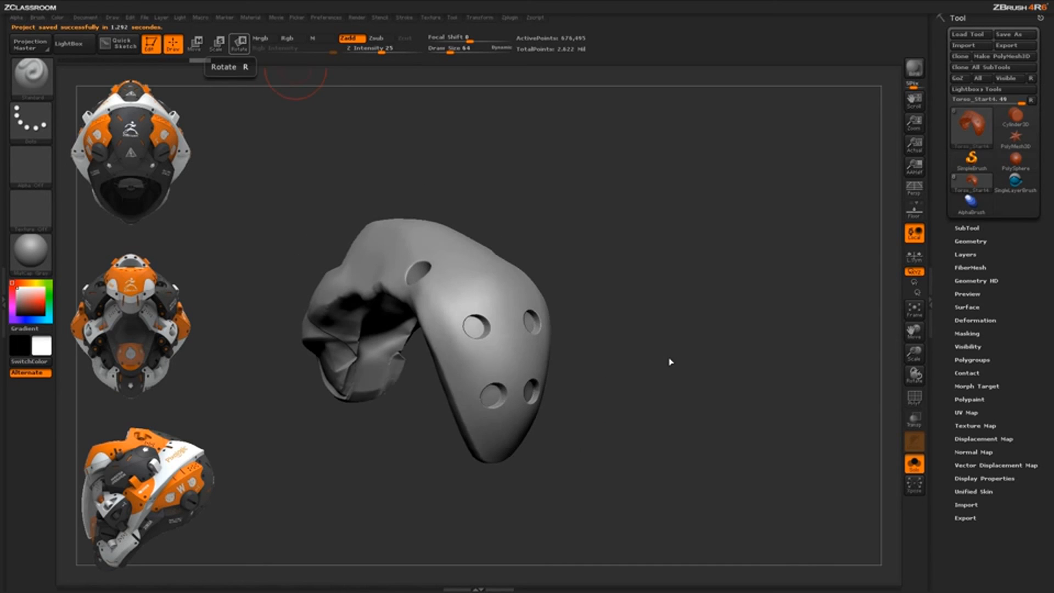
Turn off Solo to show the whole helmet and head, and view it from both sides with perspective turned on.
{"action": "left_click_drag", "start_coordinate": [666, 339], "coordinate": [840, 404], "text": "alt"}
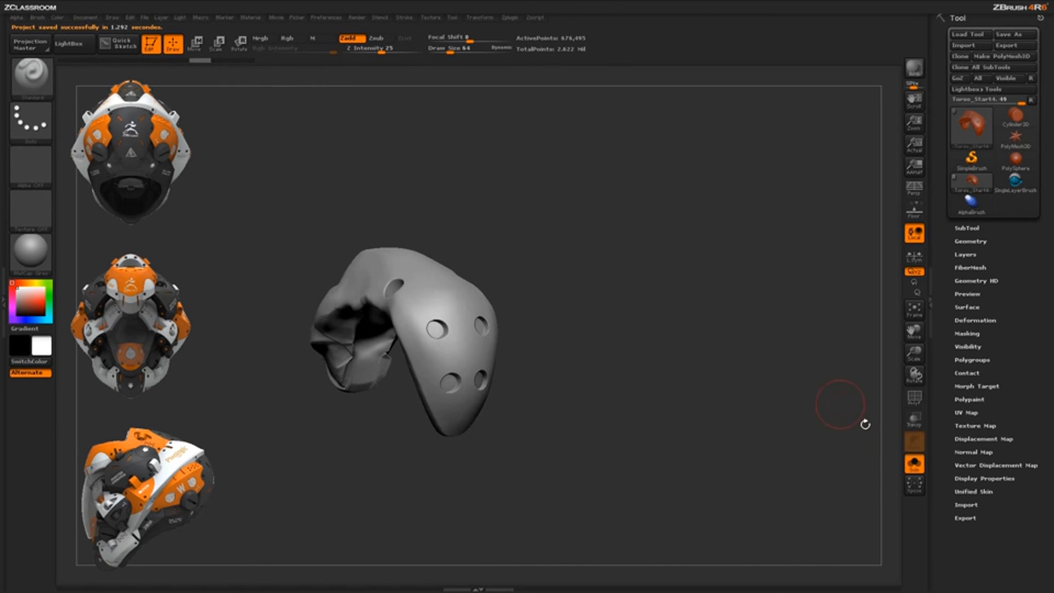
{"action": "left_click", "coordinate": [914, 469]}
{"action": "left_click_drag", "start_coordinate": [719, 395], "coordinate": [620, 340]}
{"action": "left_click_drag", "start_coordinate": [553, 200], "coordinate": [616, 204]}
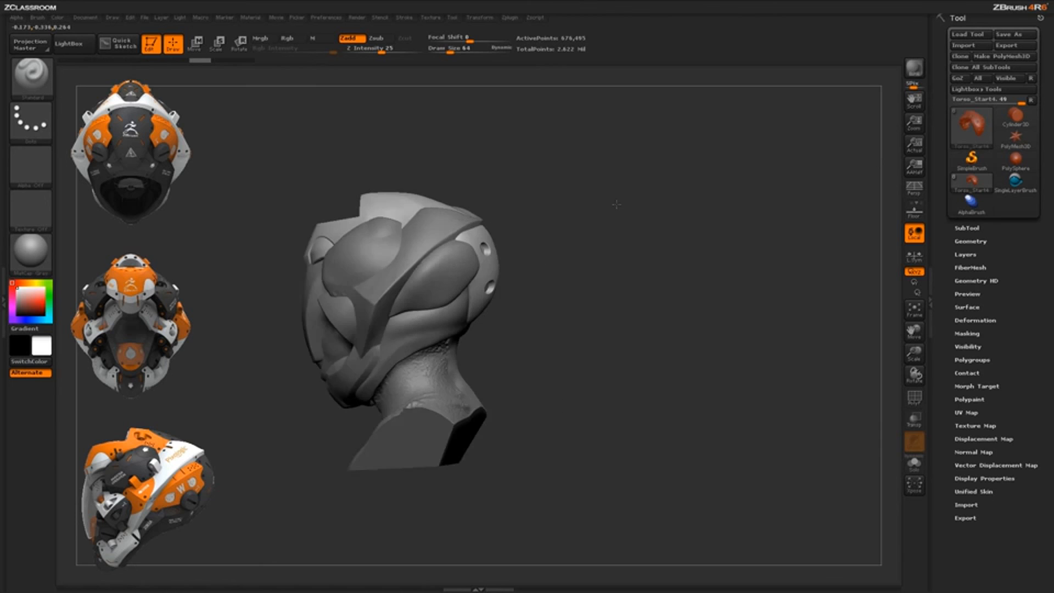
{"action": "left_click_drag", "start_coordinate": [532, 223], "coordinate": [550, 243], "text": "alt"}
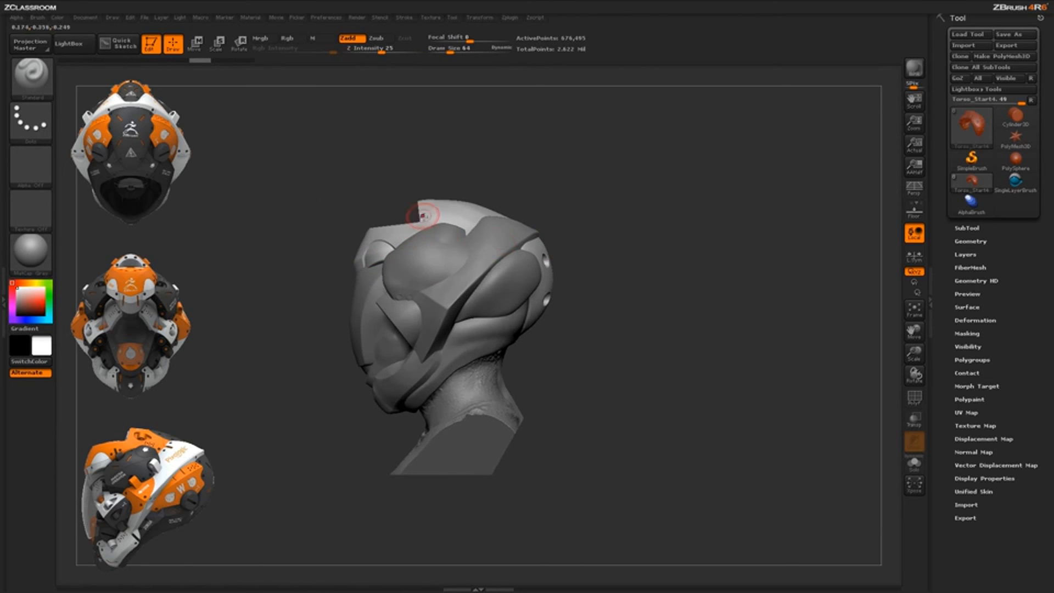
{"action": "left_click_drag", "start_coordinate": [677, 322], "coordinate": [859, 226]}
{"action": "key", "text": "p"}
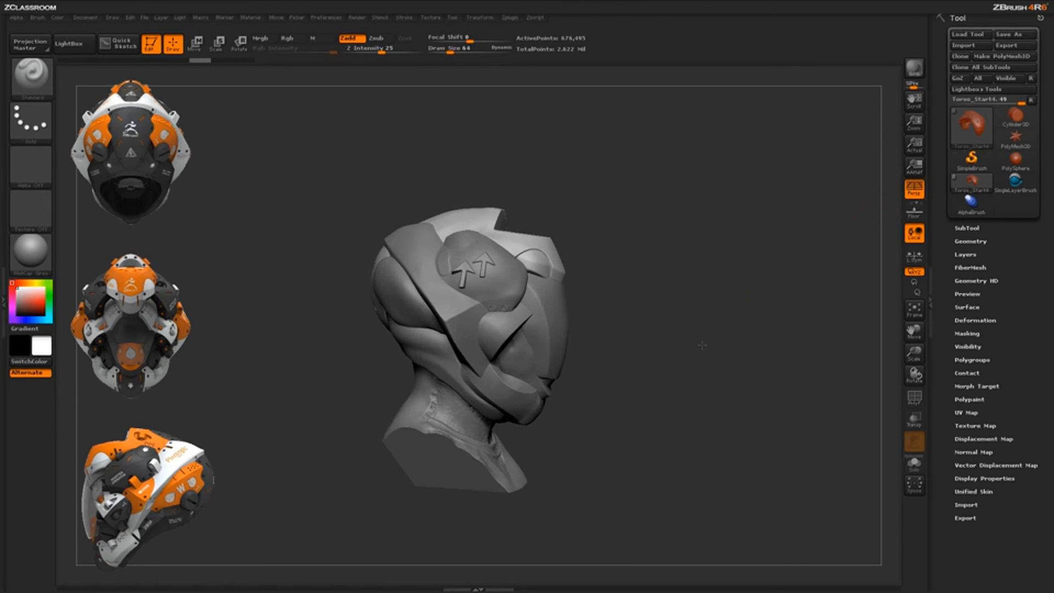
{"action": "mouse_move", "coordinate": [702, 345]}
{"action": "left_mouse_down"}
{"action": "mouse_move", "coordinate": [642, 371]}
{"action": "mouse_move", "coordinate": [690, 369]}
{"action": "mouse_move", "coordinate": [678, 378]}
{"action": "left_mouse_up"}
{"action": "left_click_drag", "start_coordinate": [593, 330], "coordinate": [615, 431]}
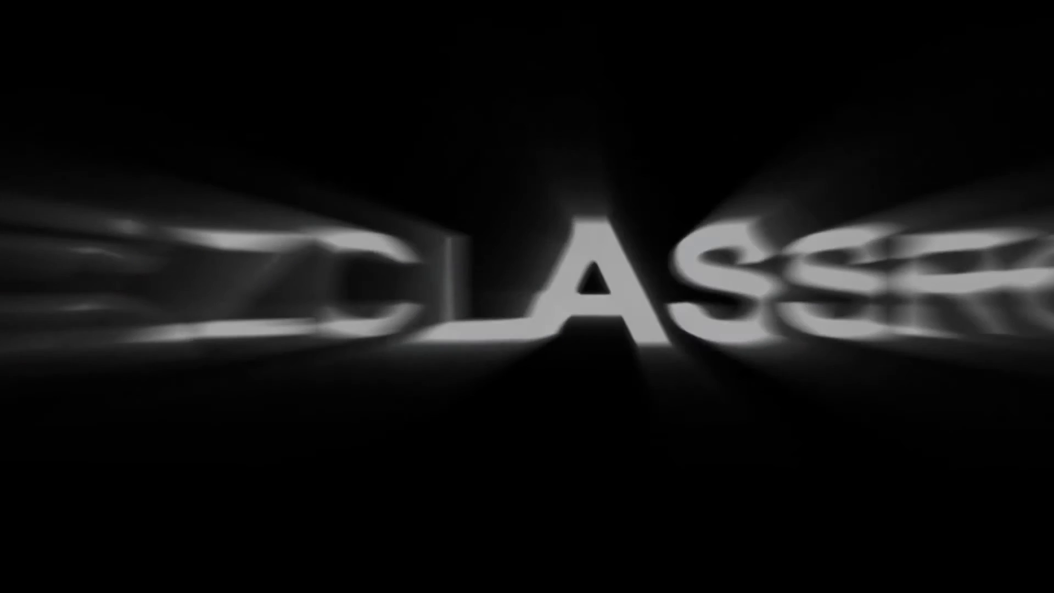